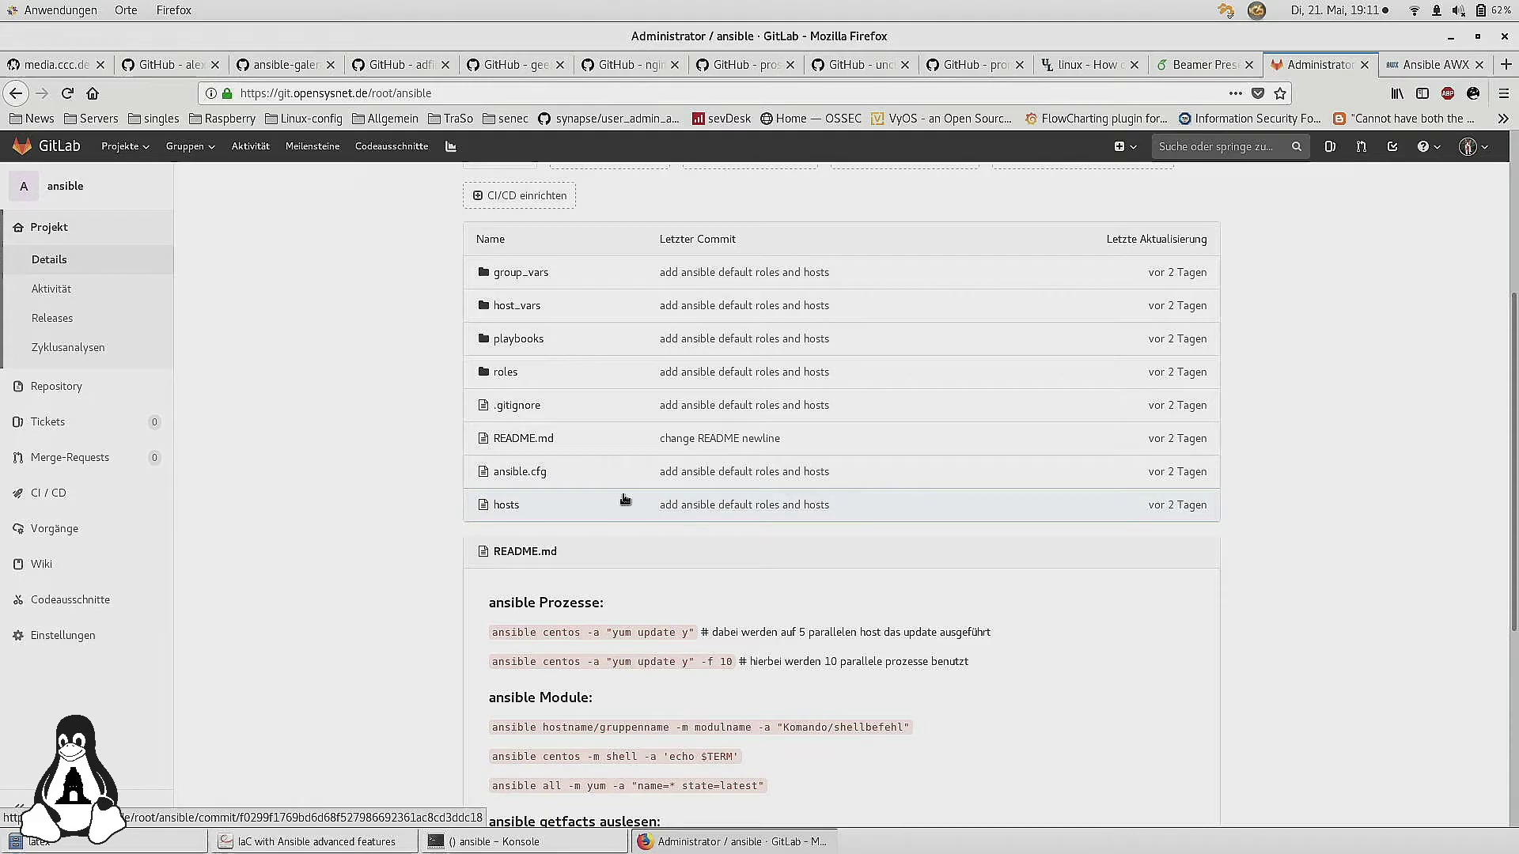
Open the repository's hosts inventory file, scroll through it and zoom in
{"action": "left_click", "coordinate": [519, 508]}
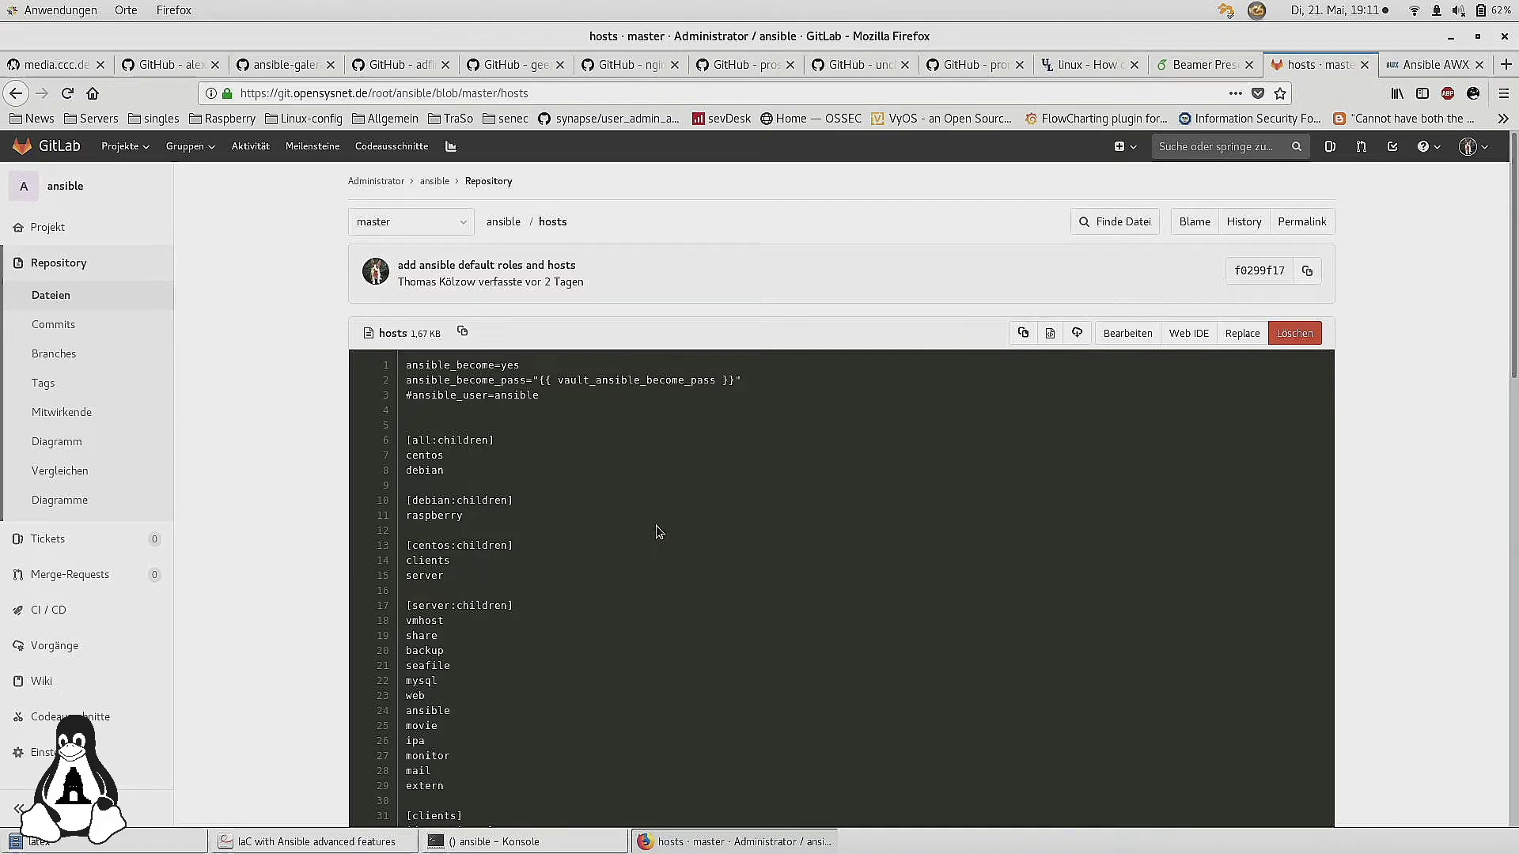
{"action": "scroll", "coordinate": [659, 531], "scroll_direction": "down", "scroll_amount": 5}
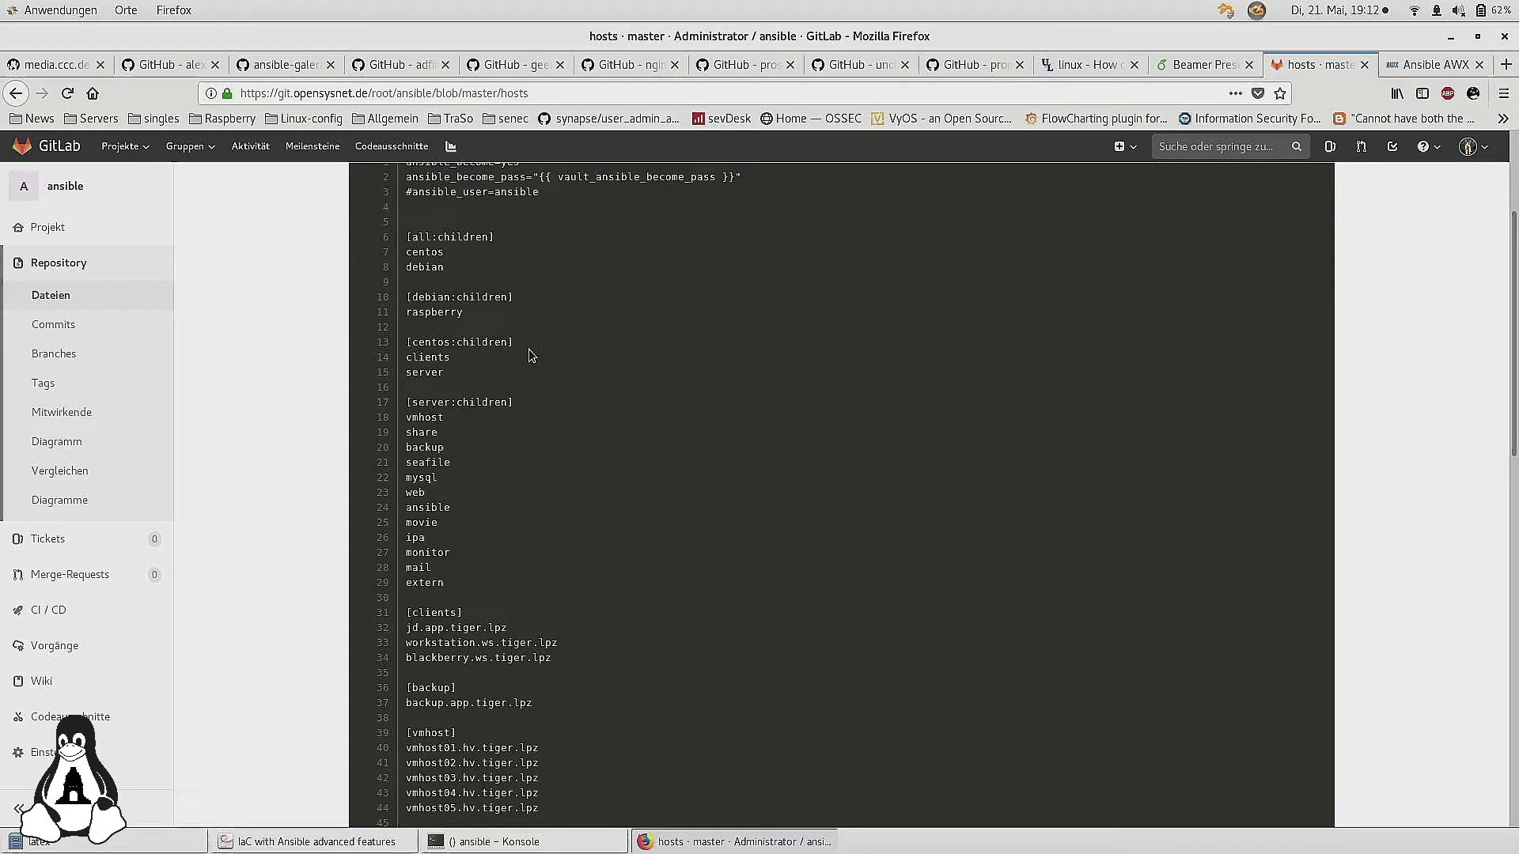
{"action": "scroll", "coordinate": [555, 530], "scroll_direction": "down", "scroll_amount": 3}
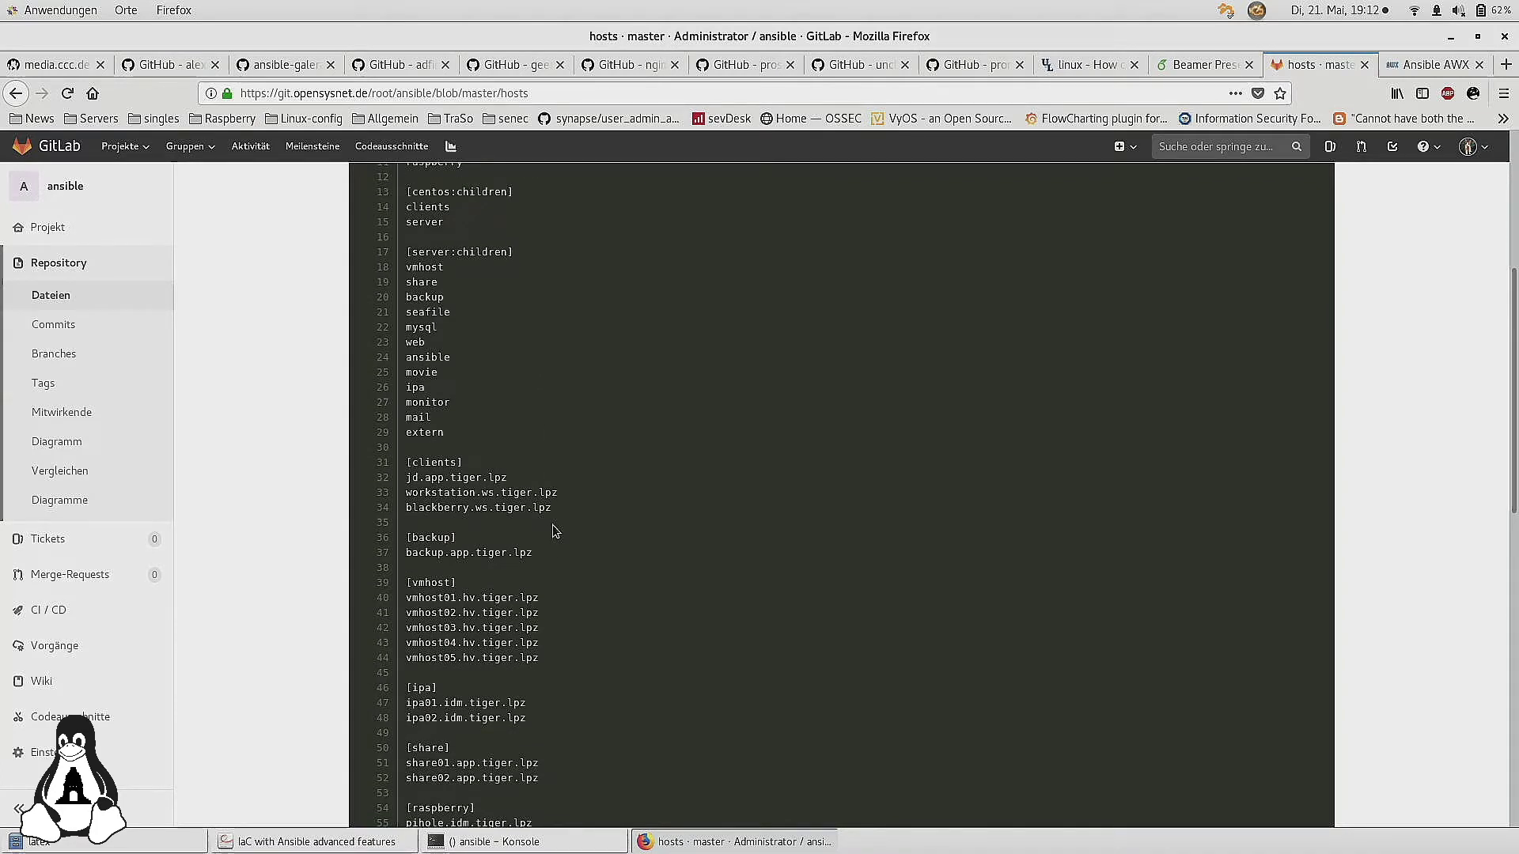
{"action": "key", "text": "ctrl+plus"}
{"action": "key", "text": "ctrl+plus"}
{"action": "key", "text": "ctrl+plus"}
{"action": "key", "text": "ctrl+plus"}
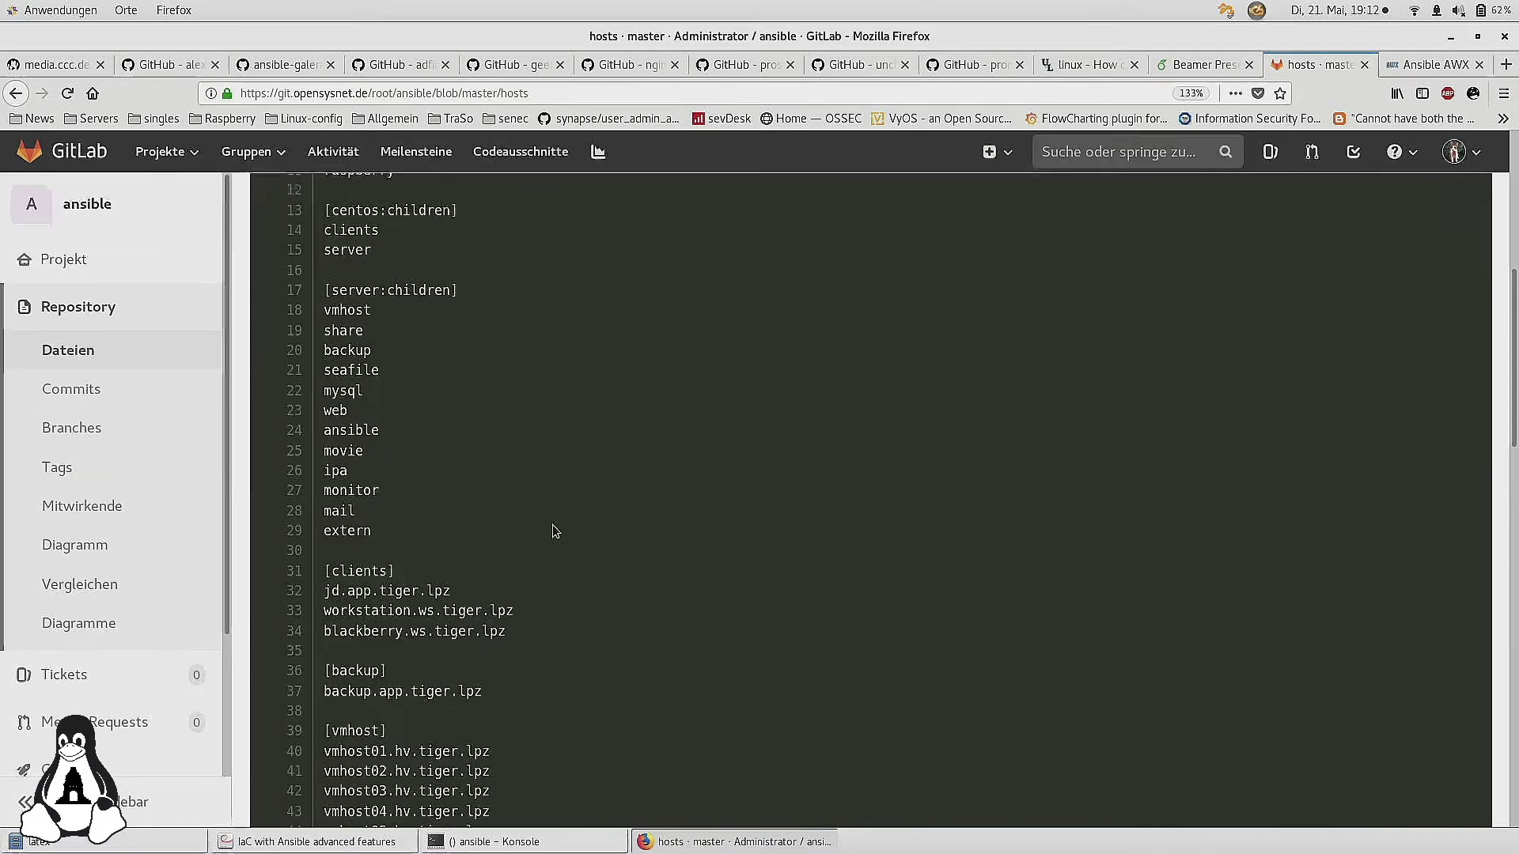
Zoom the hosts file to 170% and scroll back to its top group sections
{"action": "key", "text": "ctrl+plus"}
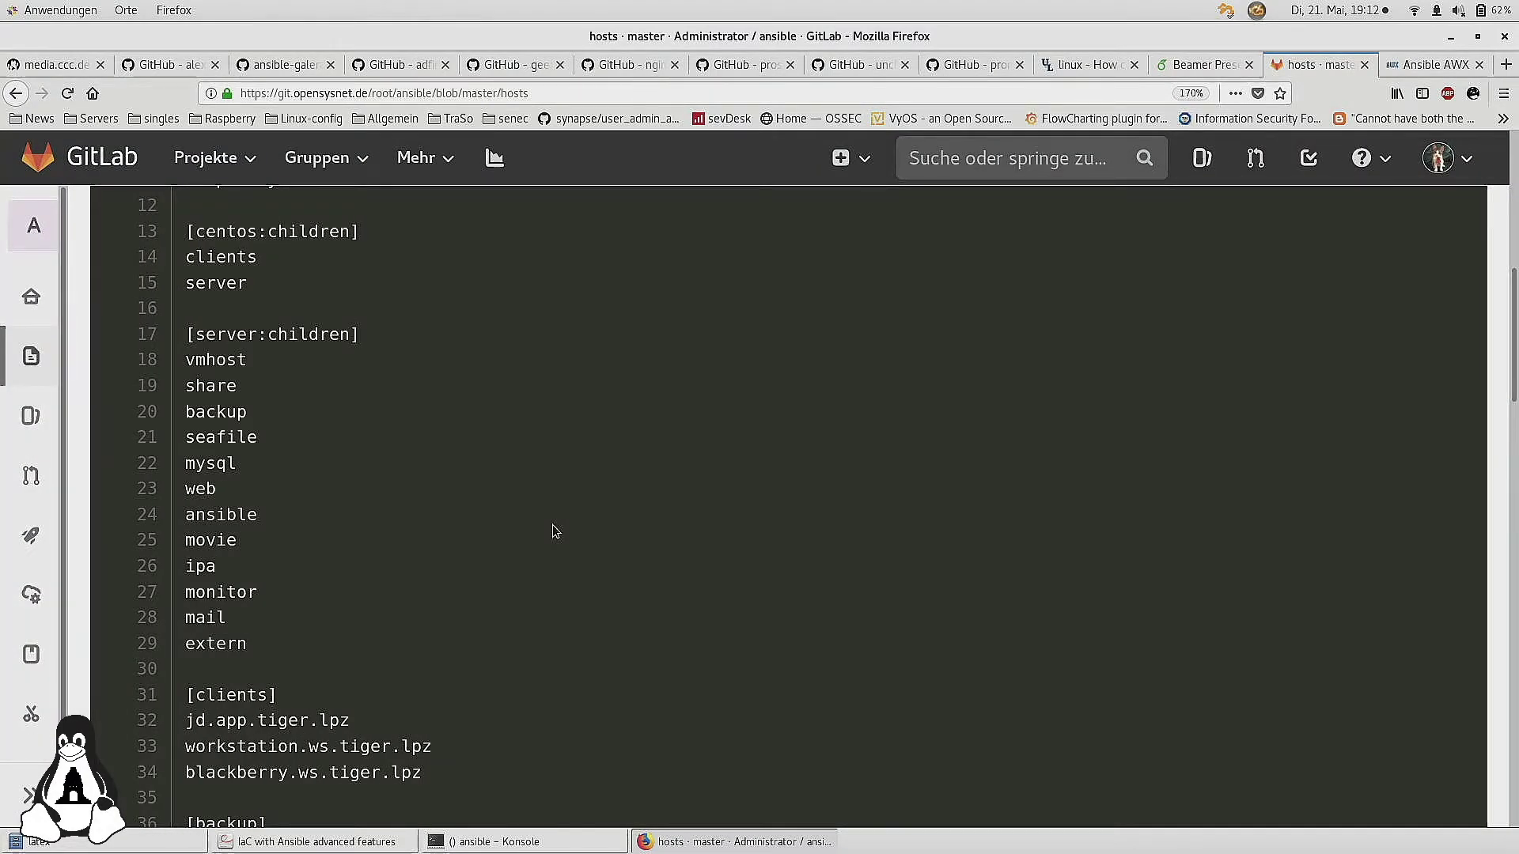
{"action": "scroll", "coordinate": [555, 530], "scroll_direction": "up", "scroll_amount": 10}
{"action": "scroll", "coordinate": [555, 530], "scroll_direction": "down", "scroll_amount": 6}
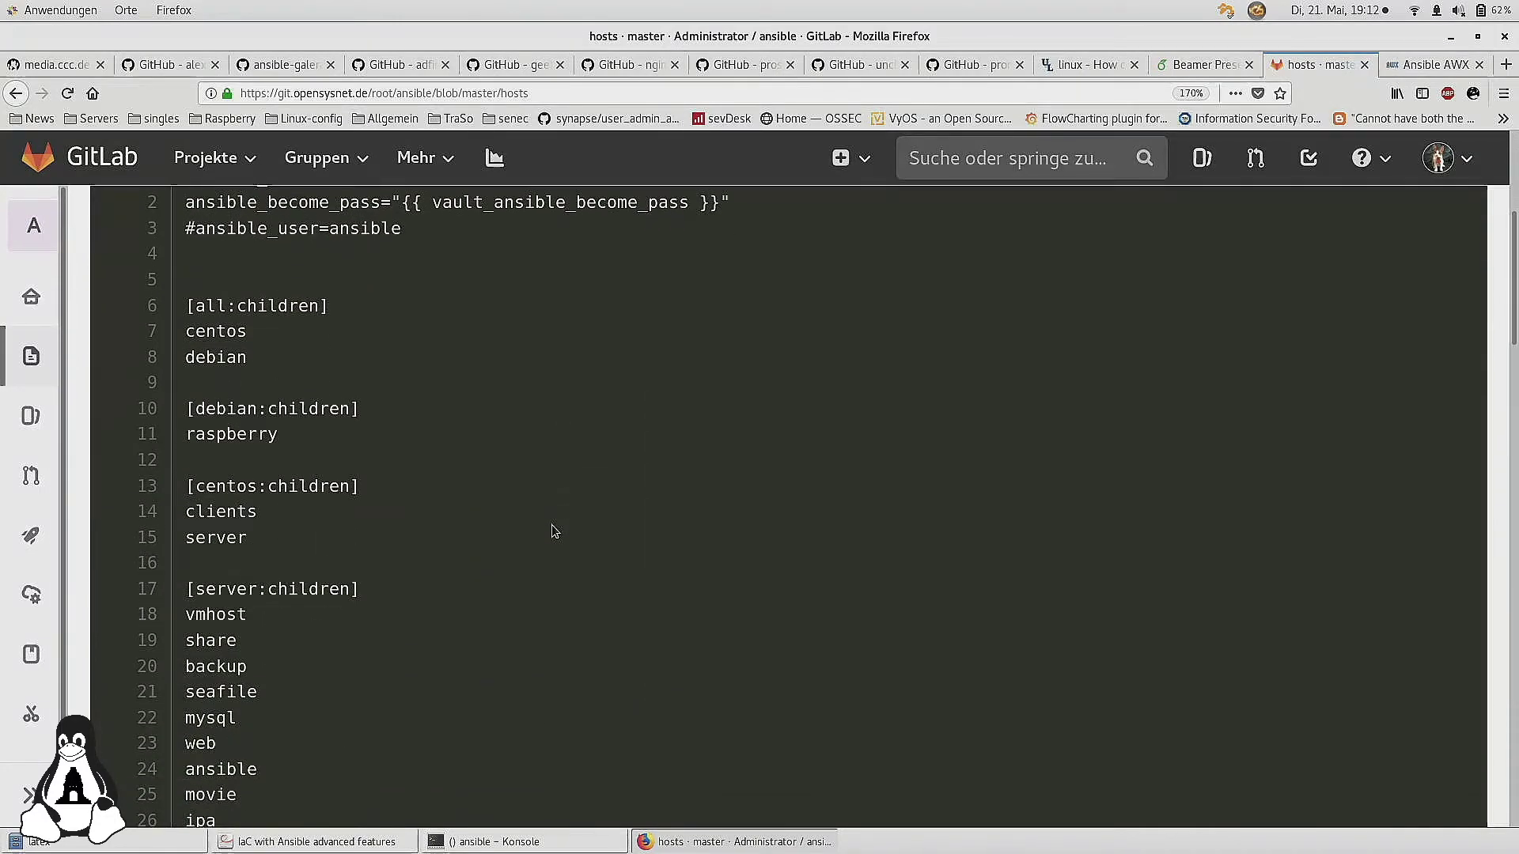
{"action": "scroll", "coordinate": [554, 530], "scroll_direction": "up", "scroll_amount": 2}
{"action": "scroll", "coordinate": [554, 530], "scroll_direction": "down", "scroll_amount": 1}
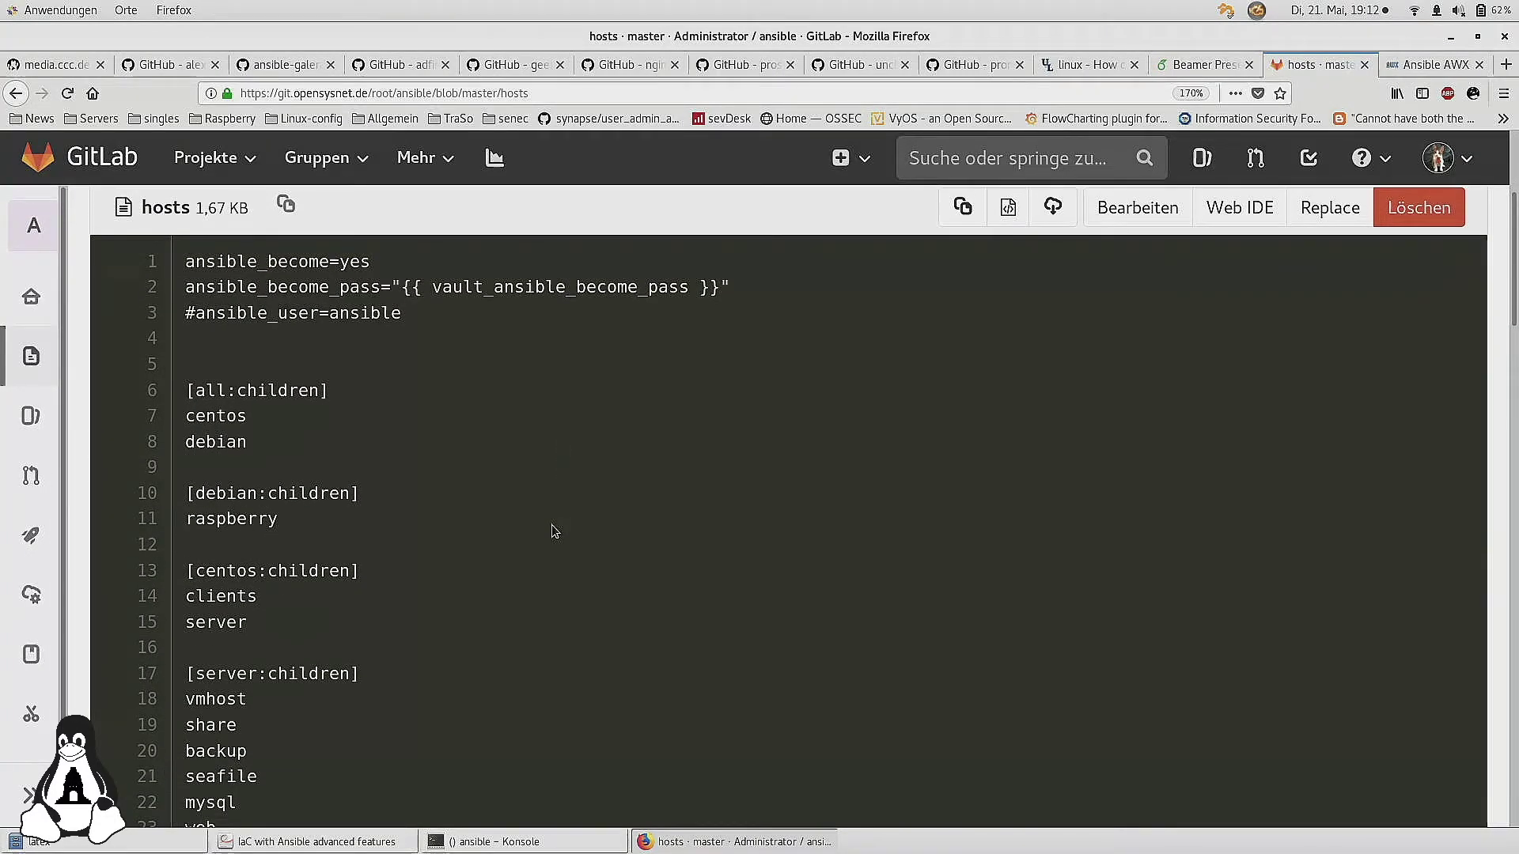
{"action": "scroll", "coordinate": [554, 531], "scroll_direction": "down", "scroll_amount": 1}
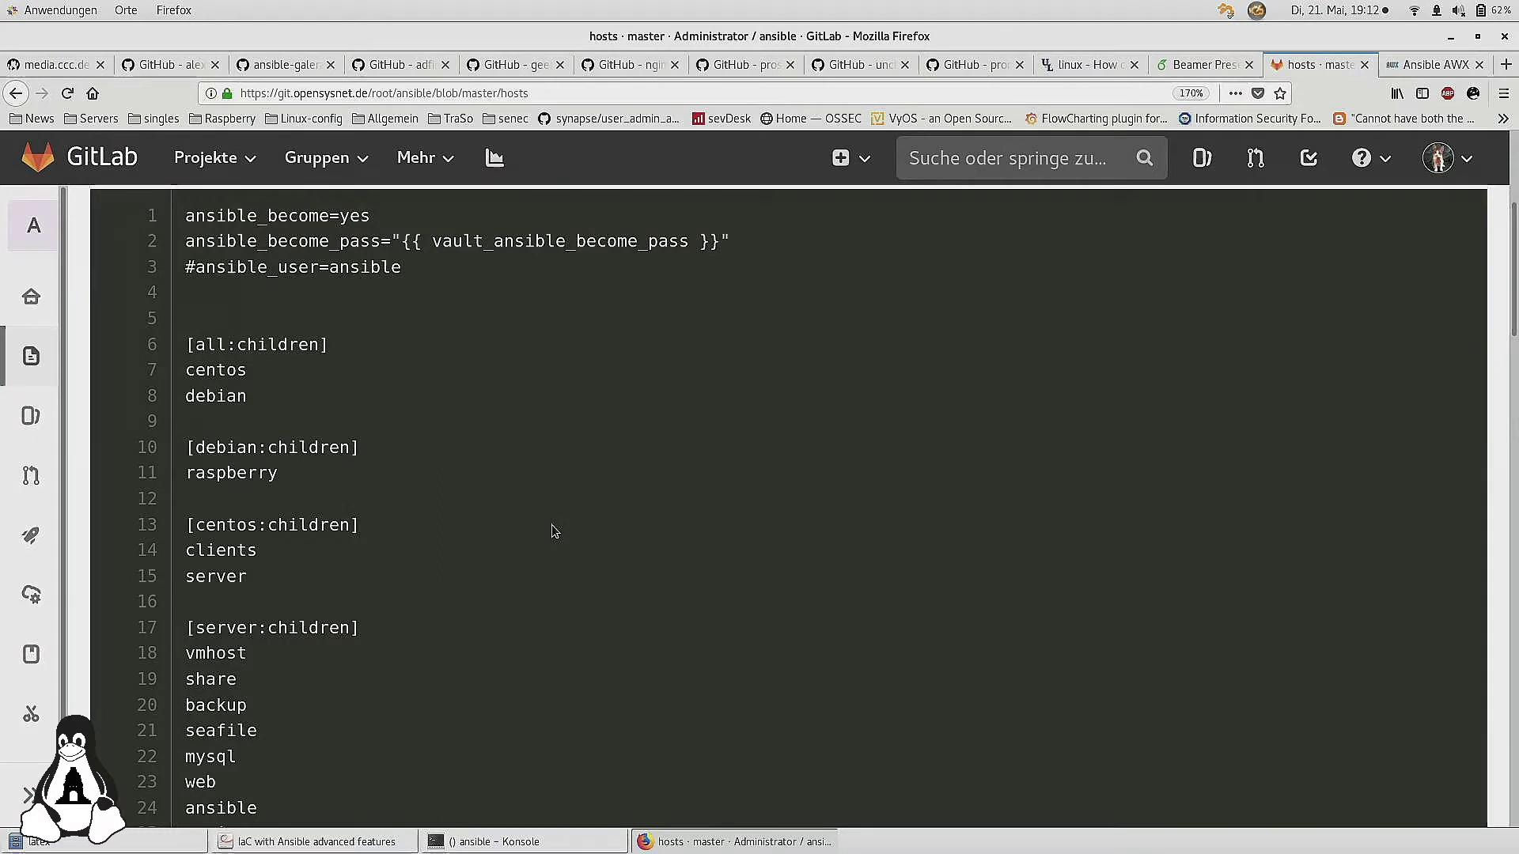
{"action": "scroll", "coordinate": [554, 530], "scroll_direction": "down", "scroll_amount": 4}
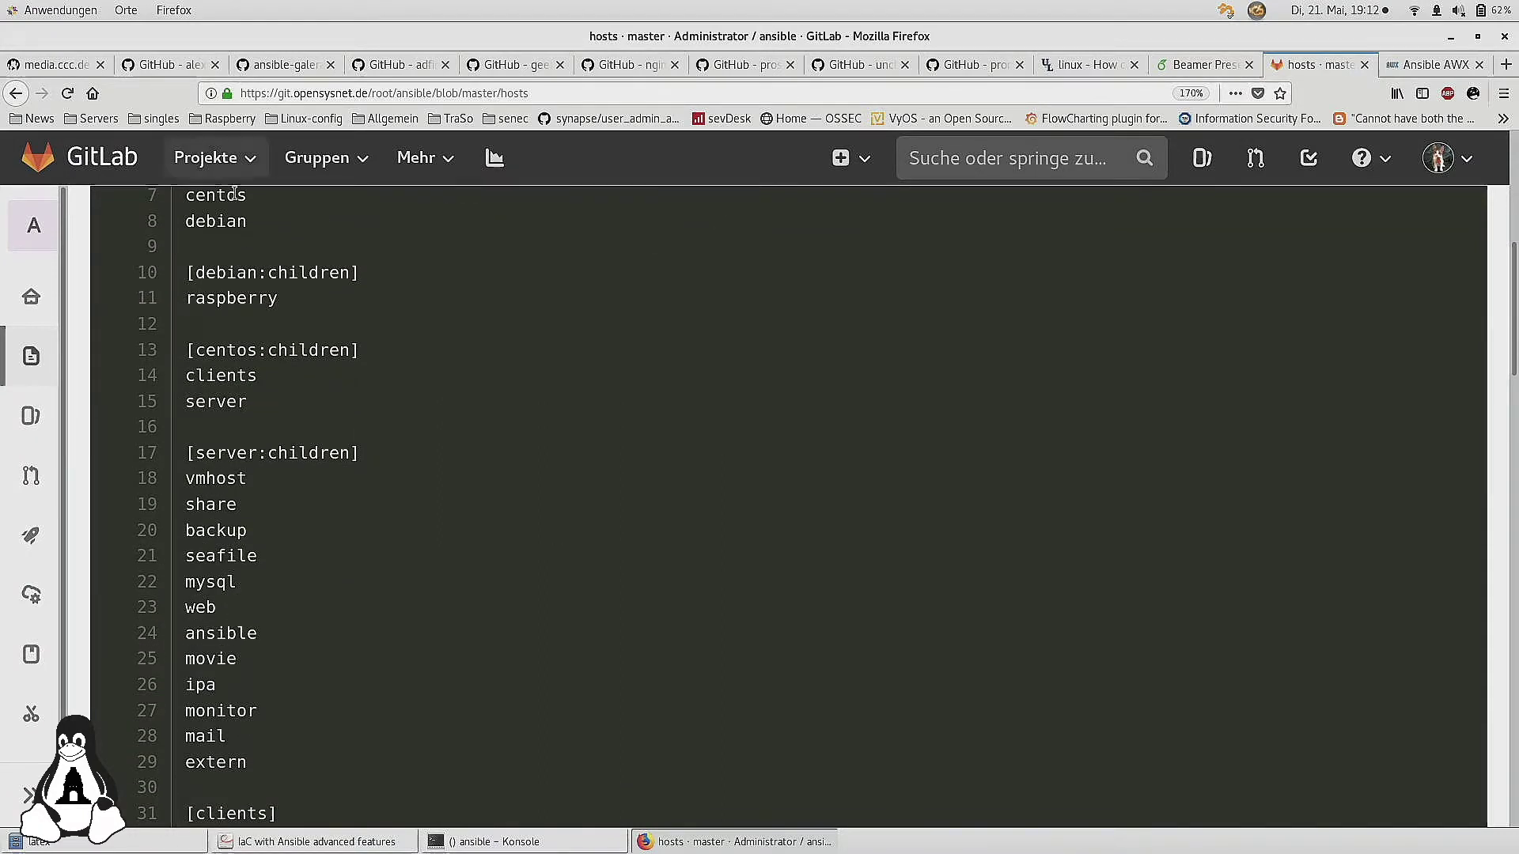
{"action": "scroll", "coordinate": [261, 215], "scroll_direction": "up", "scroll_amount": 2}
Highlight the [all:children] block (centos, debian) and the [centos:children] block (clients, server), then deselect
{"action": "left_click_drag", "start_coordinate": [307, 294], "coordinate": [184, 245]}
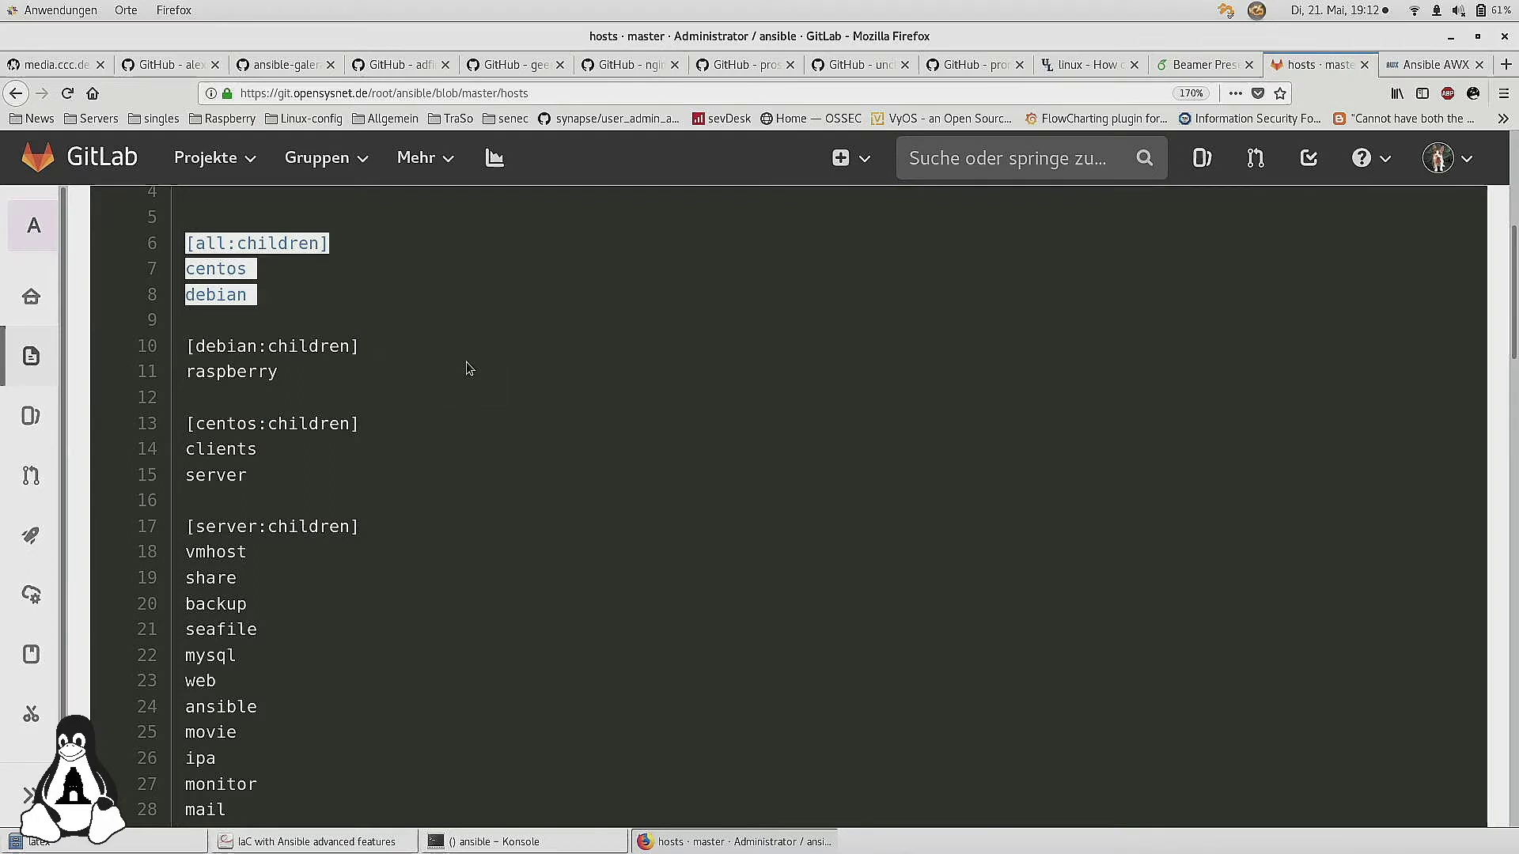
{"action": "scroll", "coordinate": [469, 369], "scroll_direction": "down", "scroll_amount": 3}
{"action": "left_click_drag", "start_coordinate": [320, 355], "coordinate": [234, 289]}
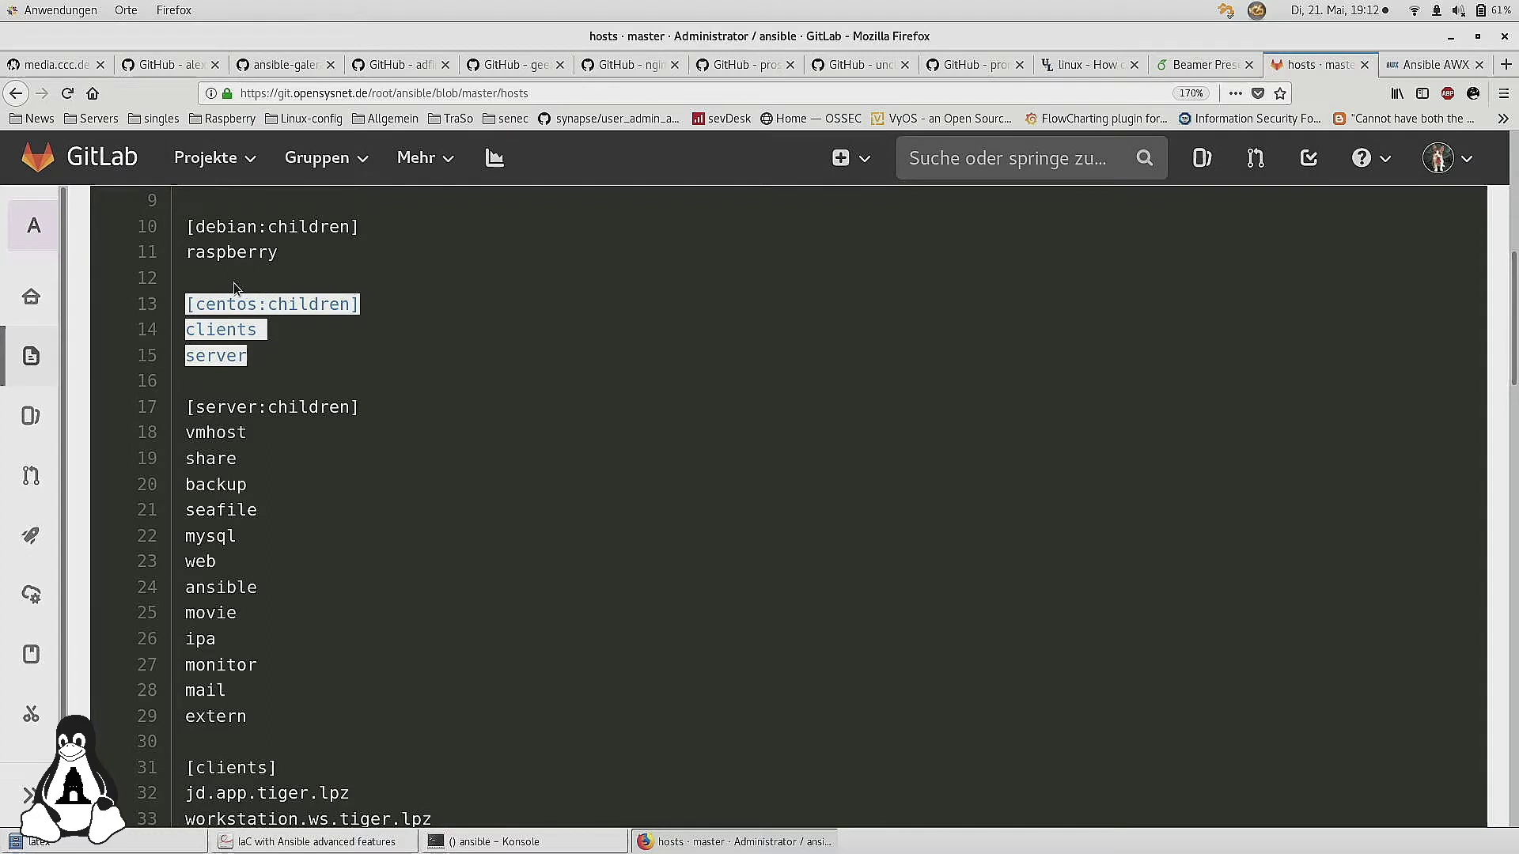
{"action": "scroll", "coordinate": [351, 447], "scroll_direction": "down", "scroll_amount": 1}
{"action": "left_click", "coordinate": [351, 447]}
Scroll down through the remaining host groups and back up again
{"action": "scroll", "coordinate": [351, 447], "scroll_direction": "down", "scroll_amount": 2}
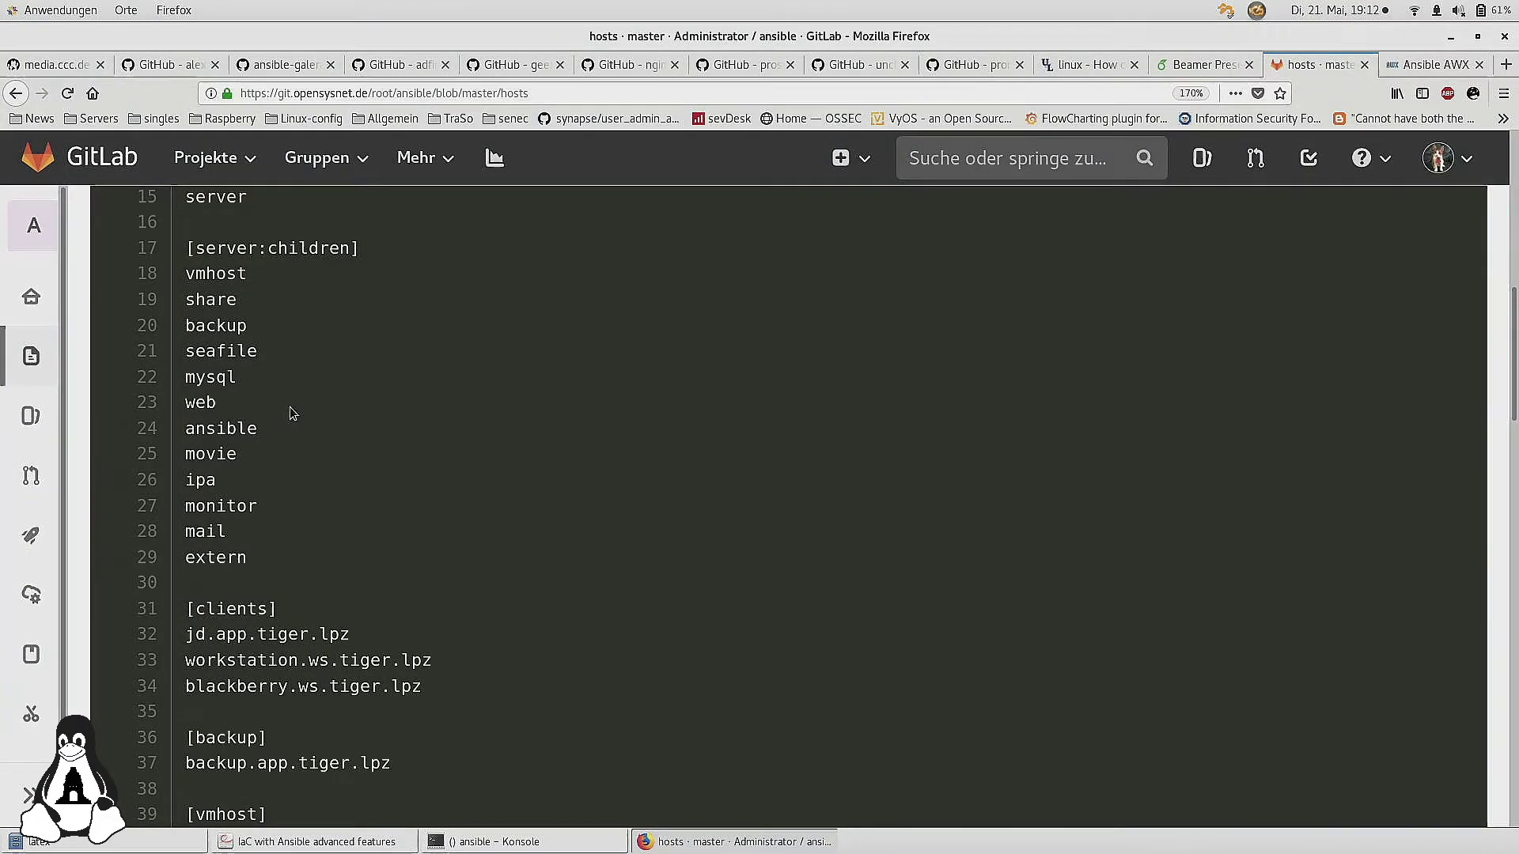
{"action": "scroll", "coordinate": [293, 413], "scroll_direction": "down", "scroll_amount": 10}
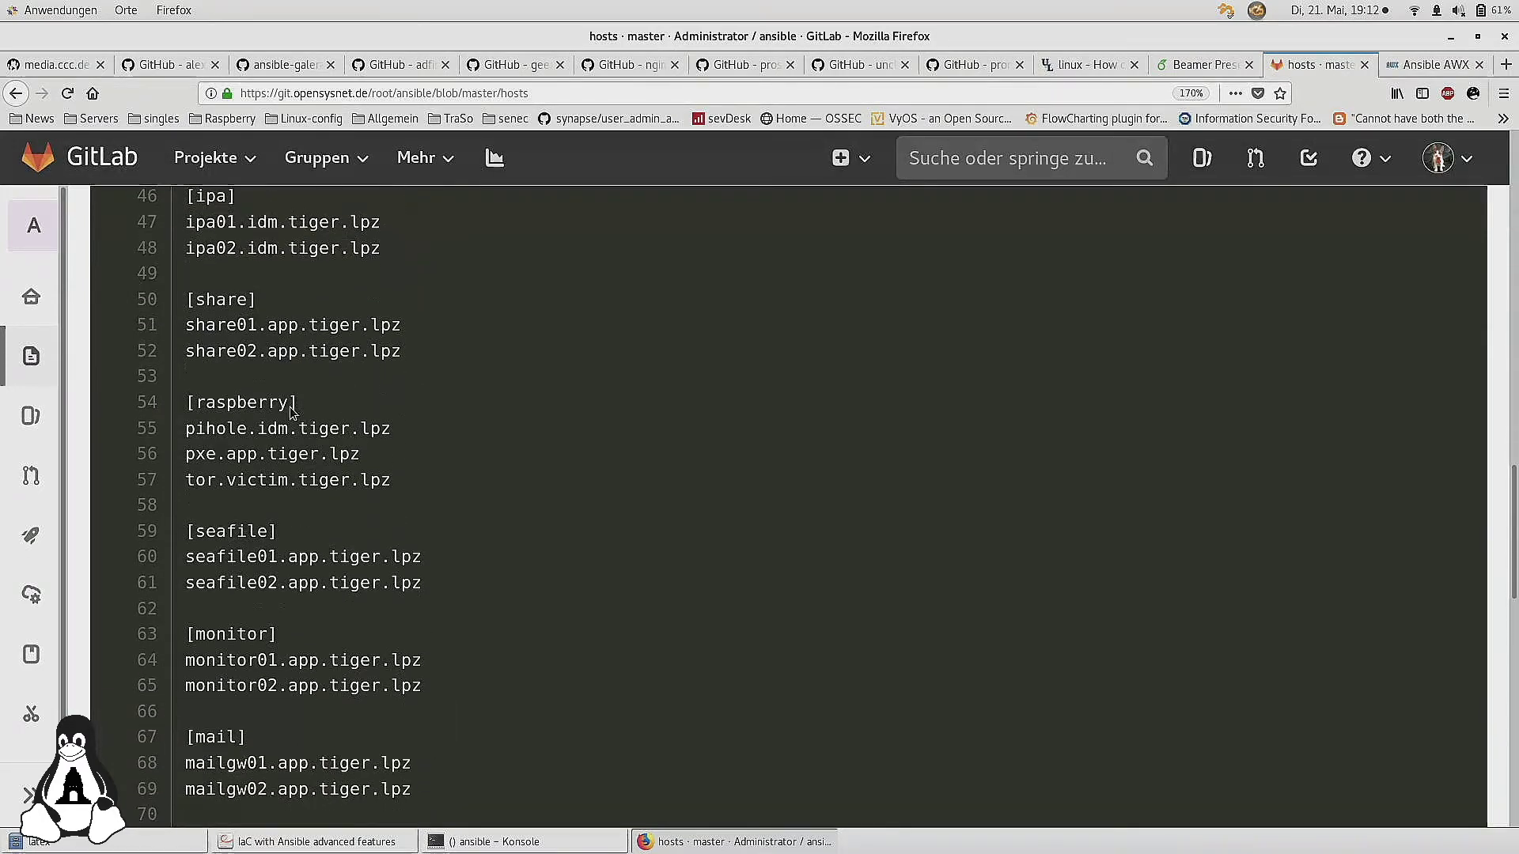
{"action": "scroll", "coordinate": [291, 409], "scroll_direction": "down", "scroll_amount": 7}
{"action": "scroll", "coordinate": [289, 407], "scroll_direction": "down", "scroll_amount": 3}
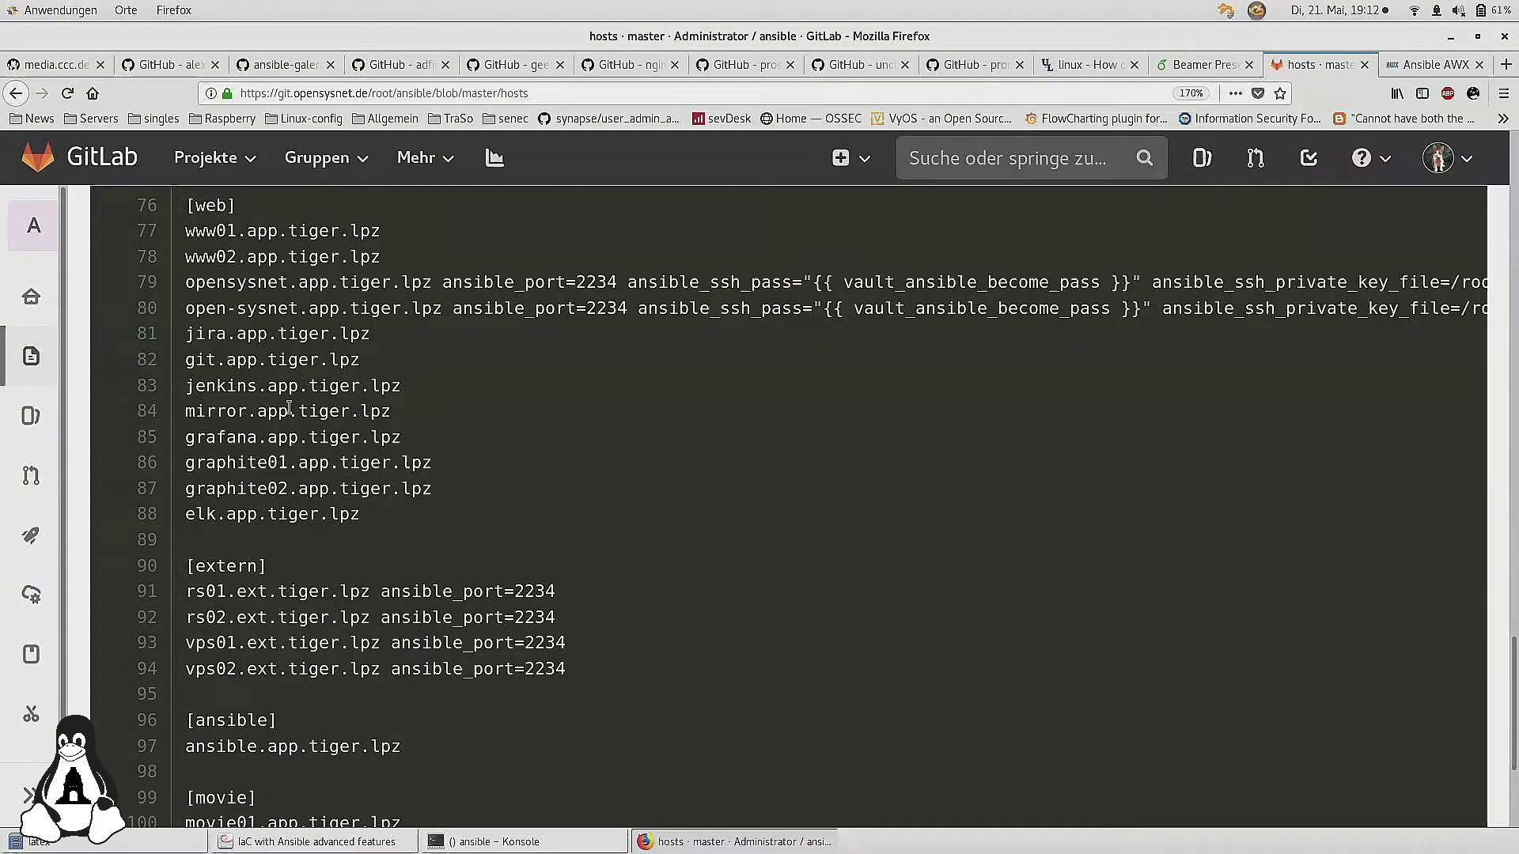
{"action": "scroll", "coordinate": [290, 407], "scroll_direction": "down", "scroll_amount": 3}
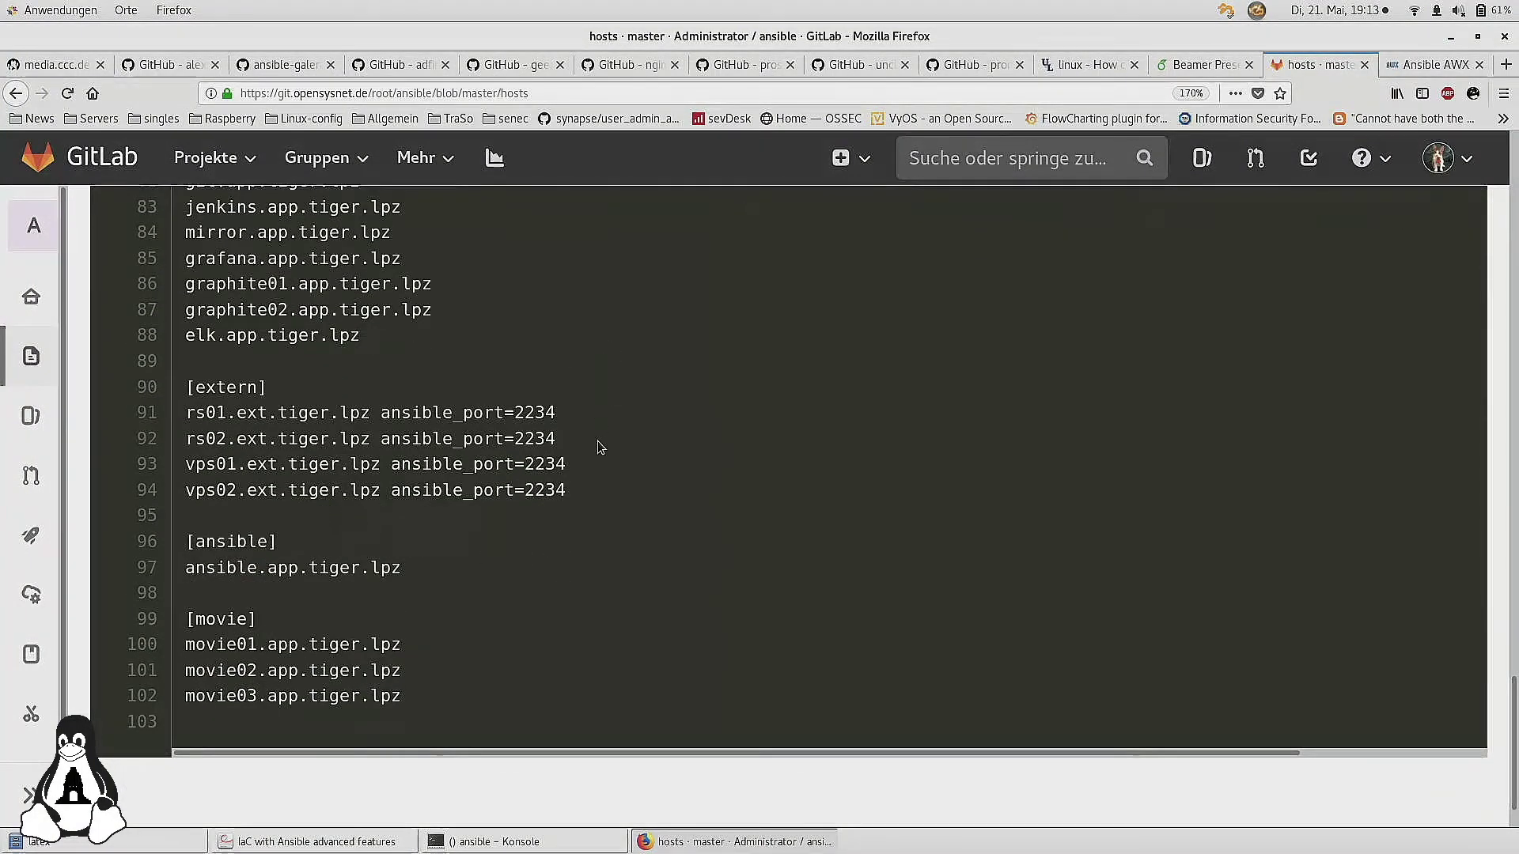
{"action": "scroll", "coordinate": [601, 445], "scroll_direction": "up", "scroll_amount": 2}
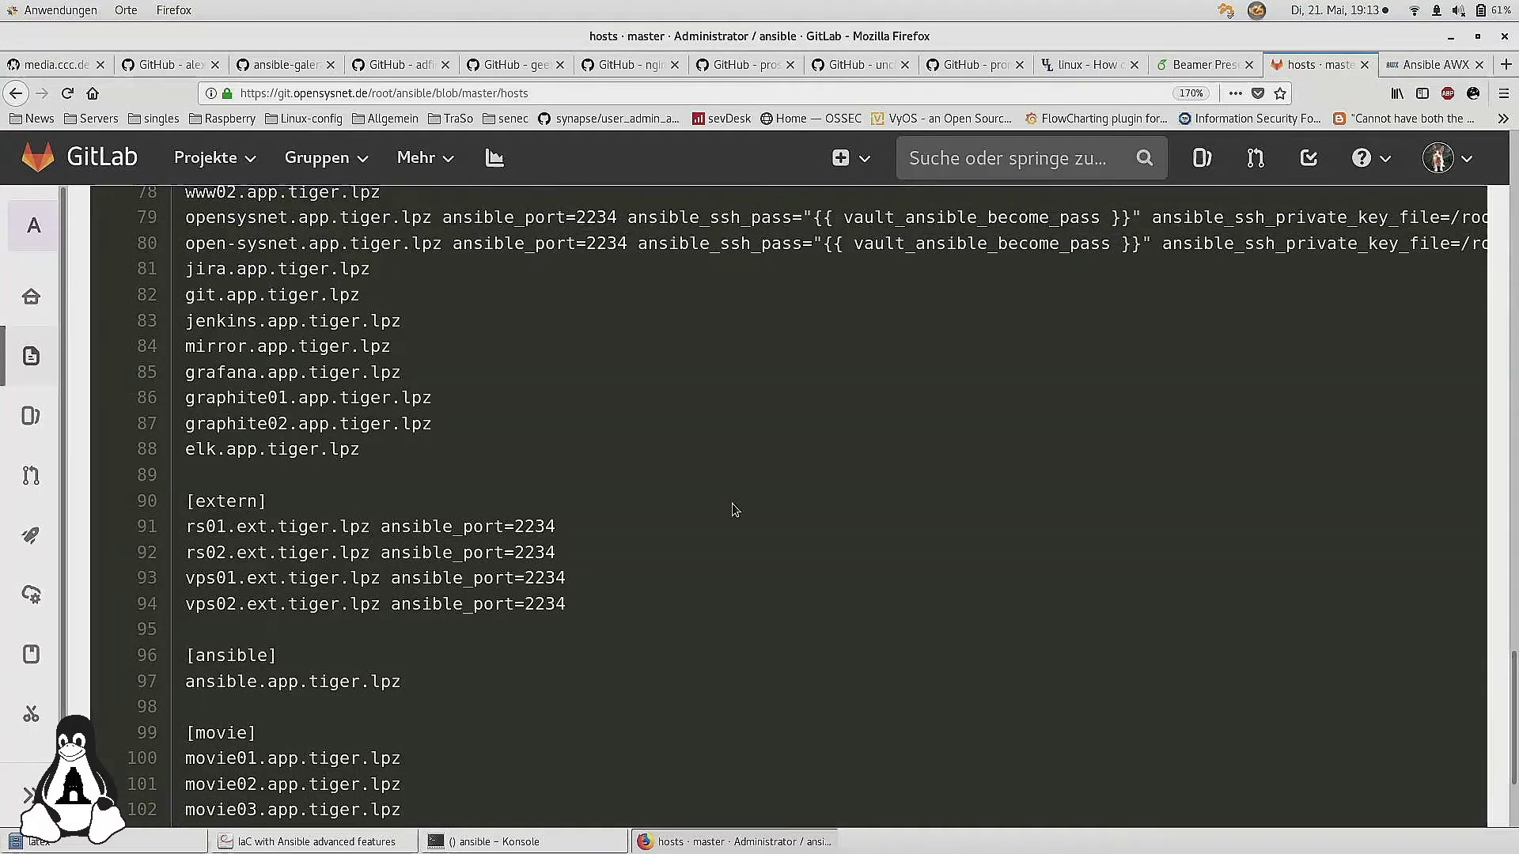
{"action": "scroll", "coordinate": [732, 509], "scroll_direction": "up", "scroll_amount": 2}
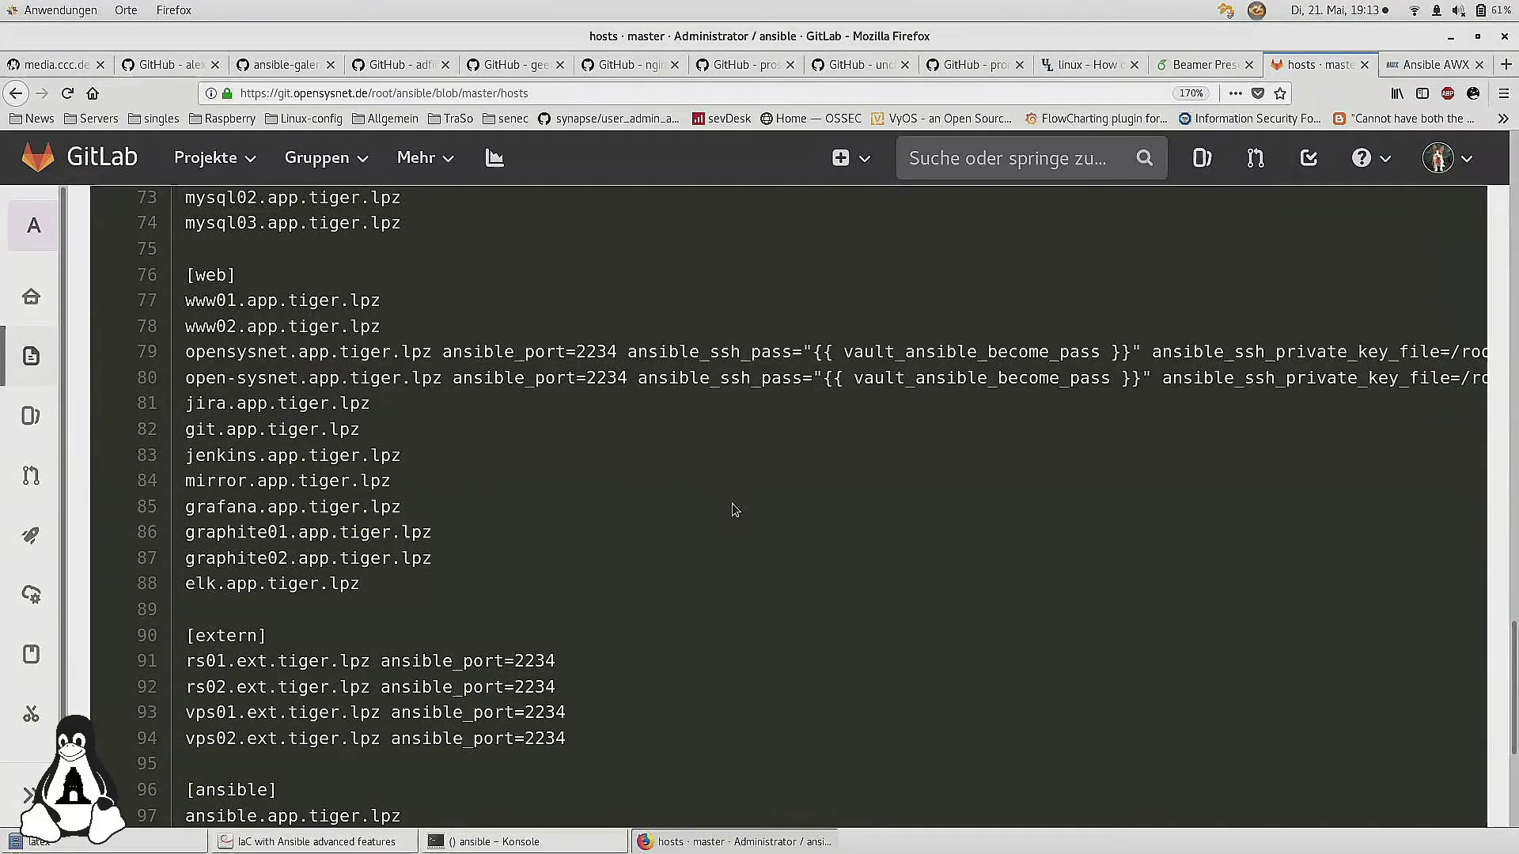
{"action": "scroll", "coordinate": [735, 509], "scroll_direction": "up", "scroll_amount": 3}
{"action": "scroll", "coordinate": [732, 509], "scroll_direction": "up", "scroll_amount": 4}
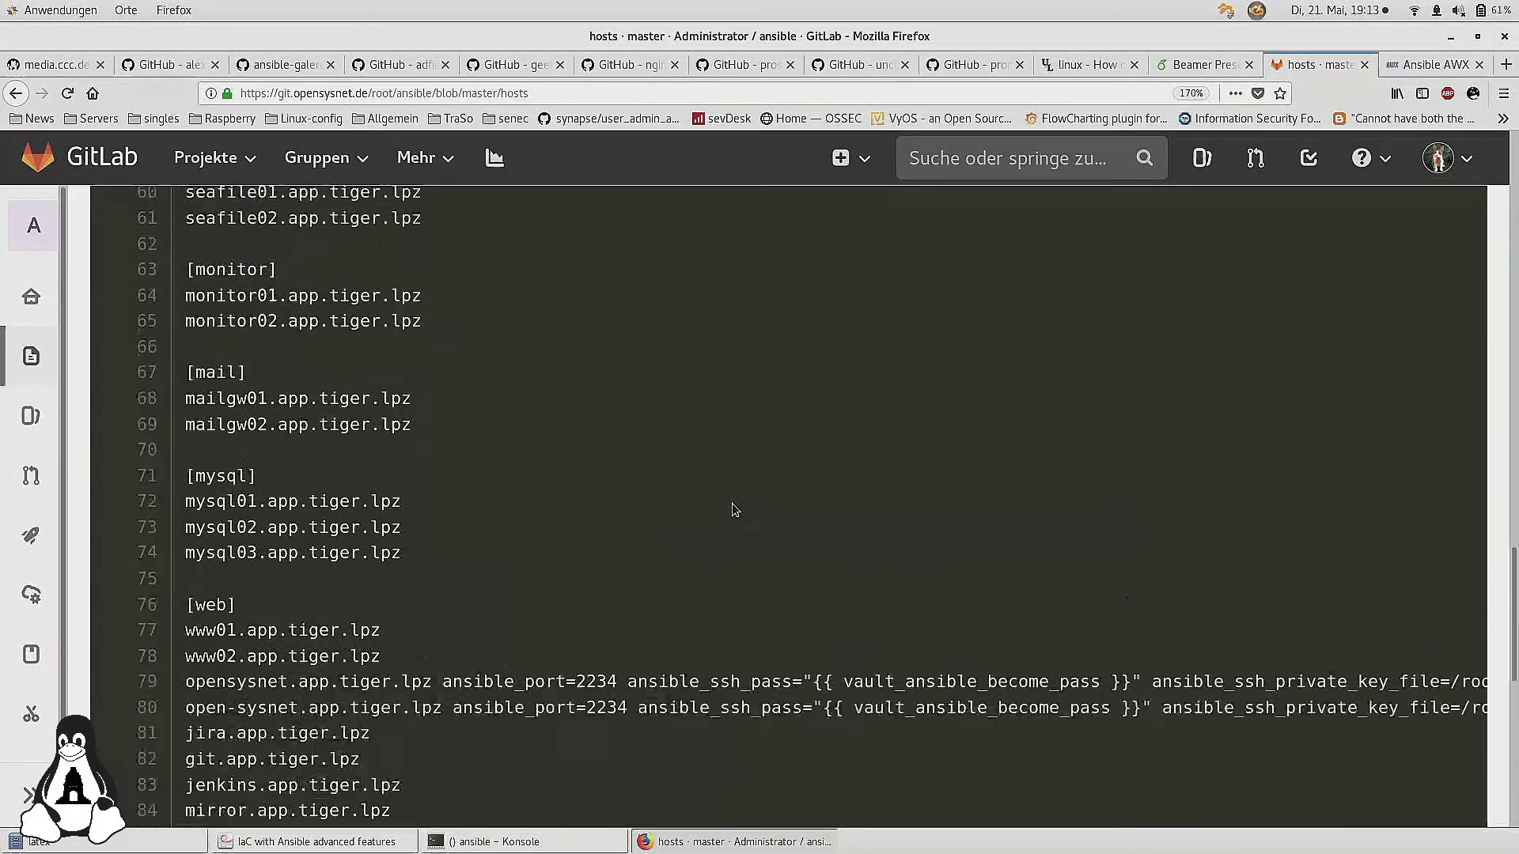
Return to the repository's file list, then move over to Ansible AWX
{"action": "key", "text": "F5"}
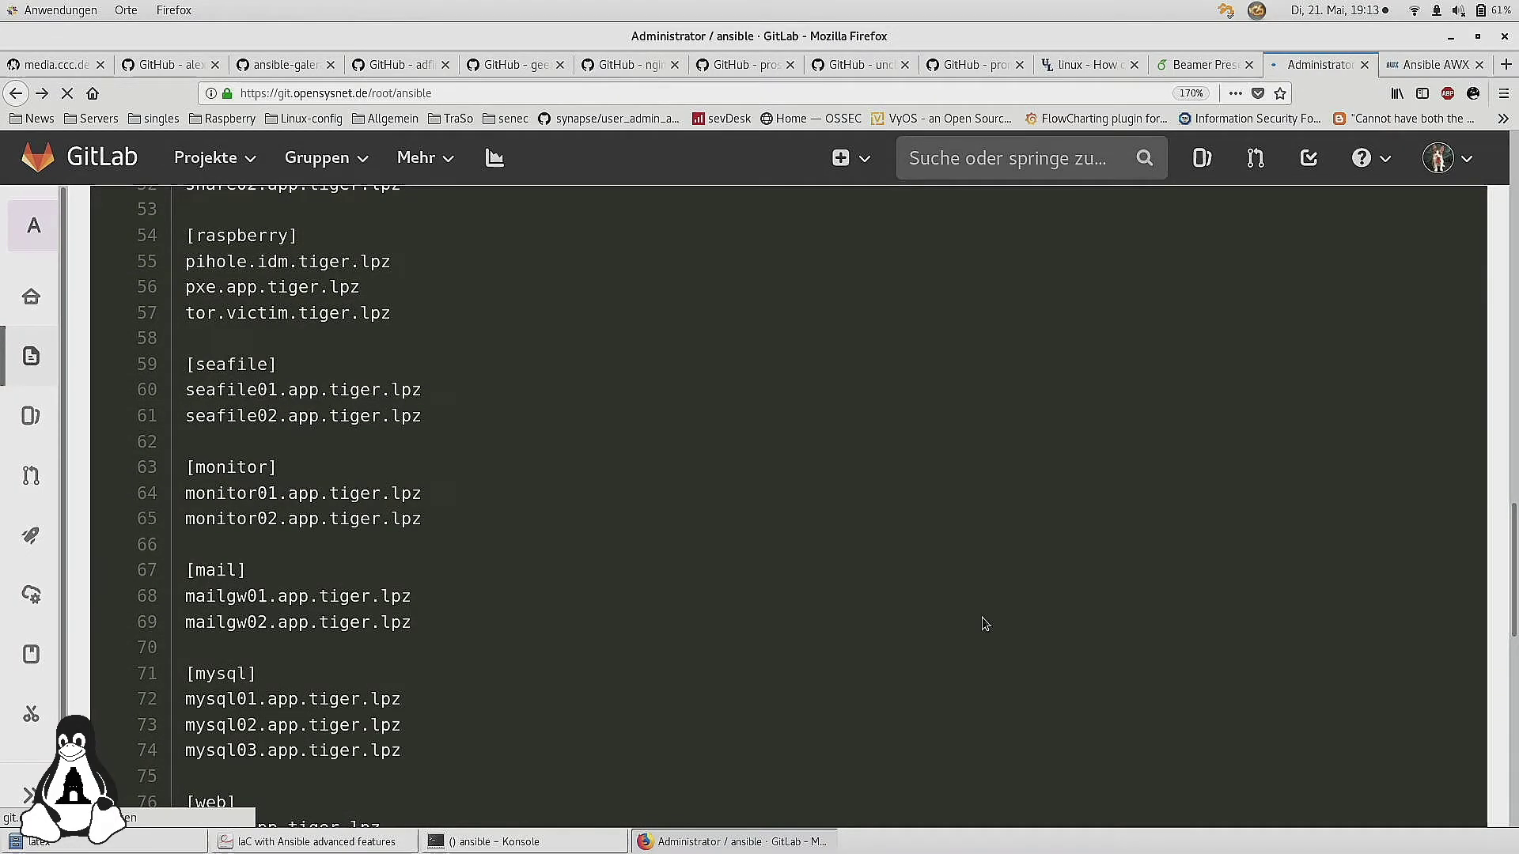
{"action": "scroll", "coordinate": [985, 622], "scroll_direction": "down", "scroll_amount": 4}
{"action": "scroll", "coordinate": [984, 623], "scroll_direction": "up", "scroll_amount": 3}
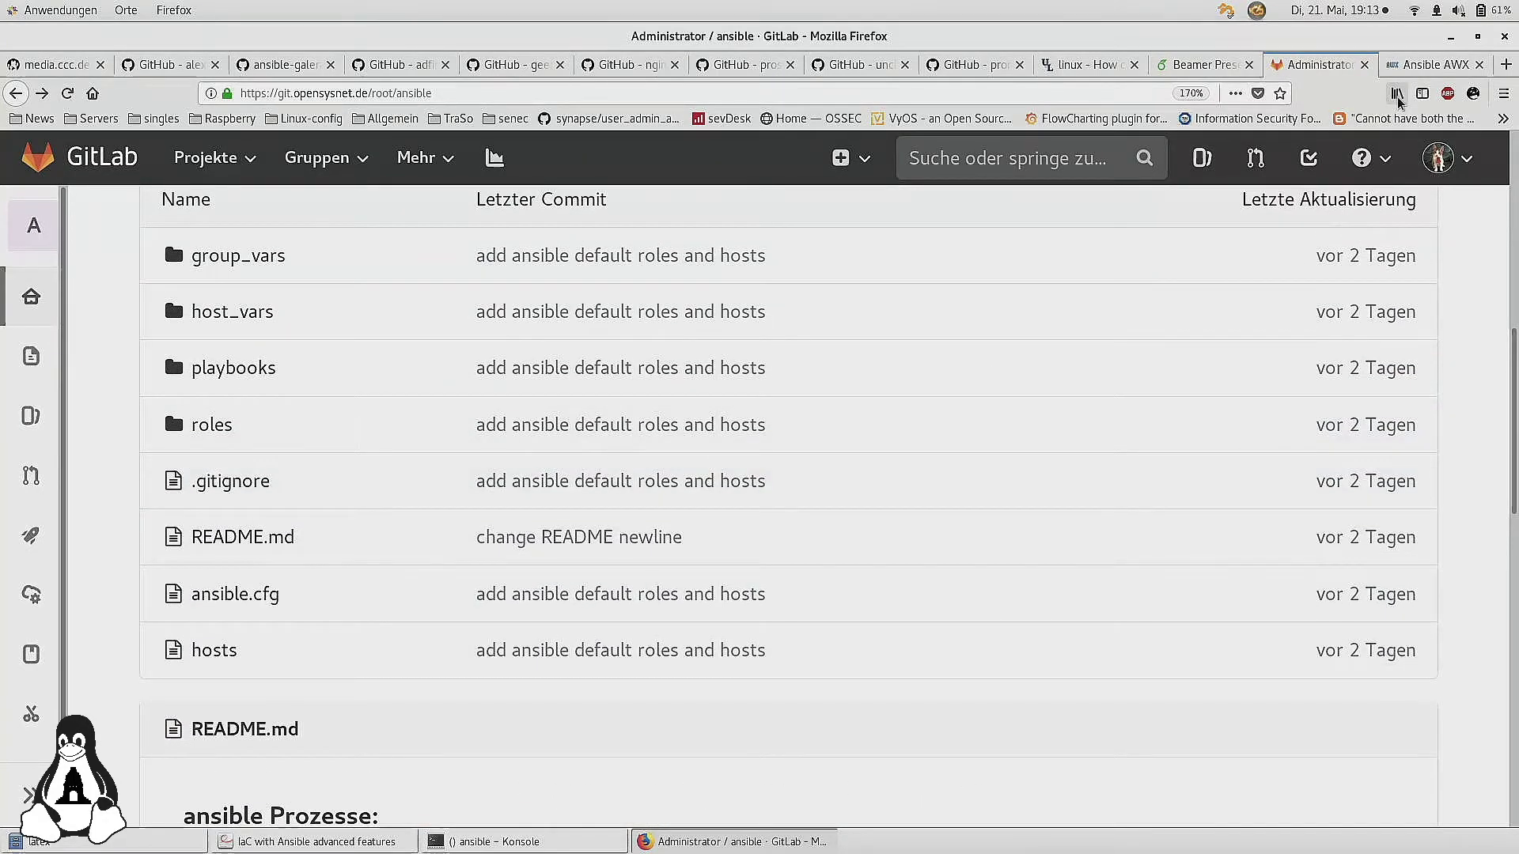
{"action": "left_click", "coordinate": [1428, 64]}
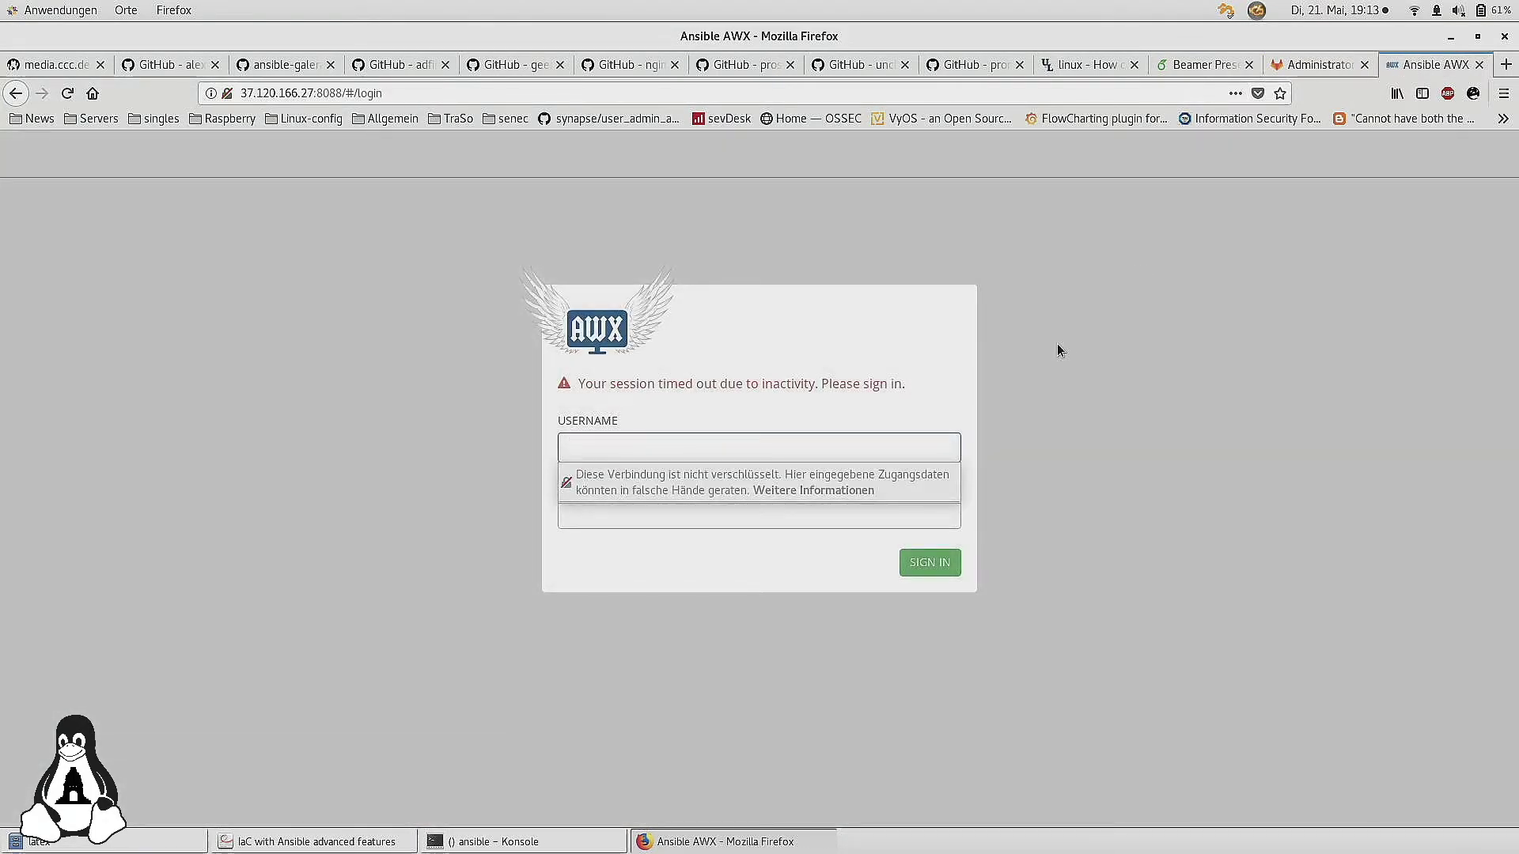
Sign back into Ansible AWX as admin with the account password
{"action": "type", "text": "admin"}
{"action": "key", "text": "Tab"}
{"action": "type", "text": "password"}
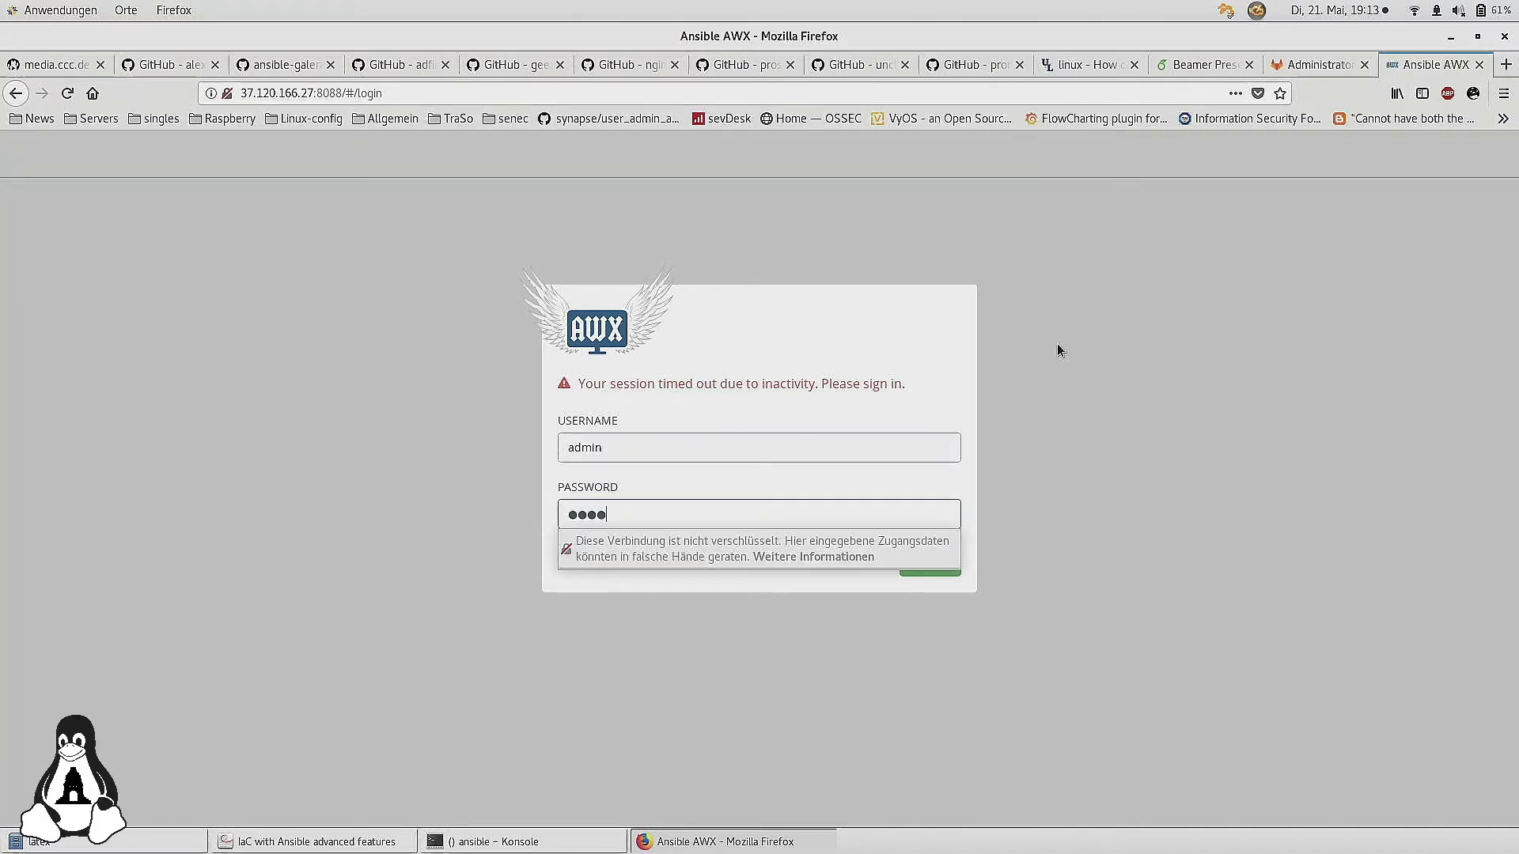
{"action": "key", "text": "Return"}
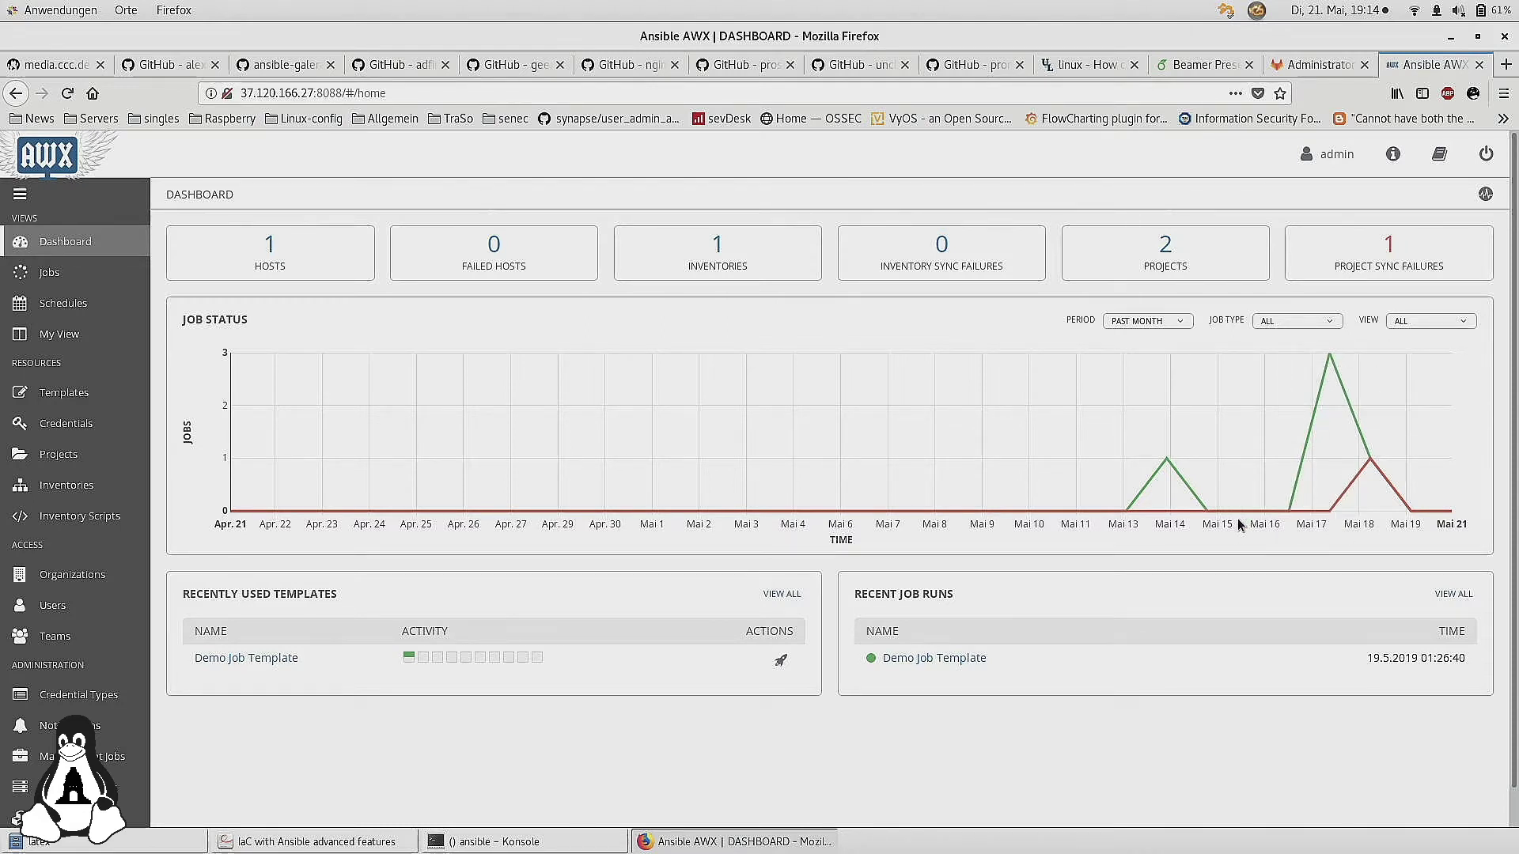
{"action": "mouse_move", "coordinate": [1329, 509]}
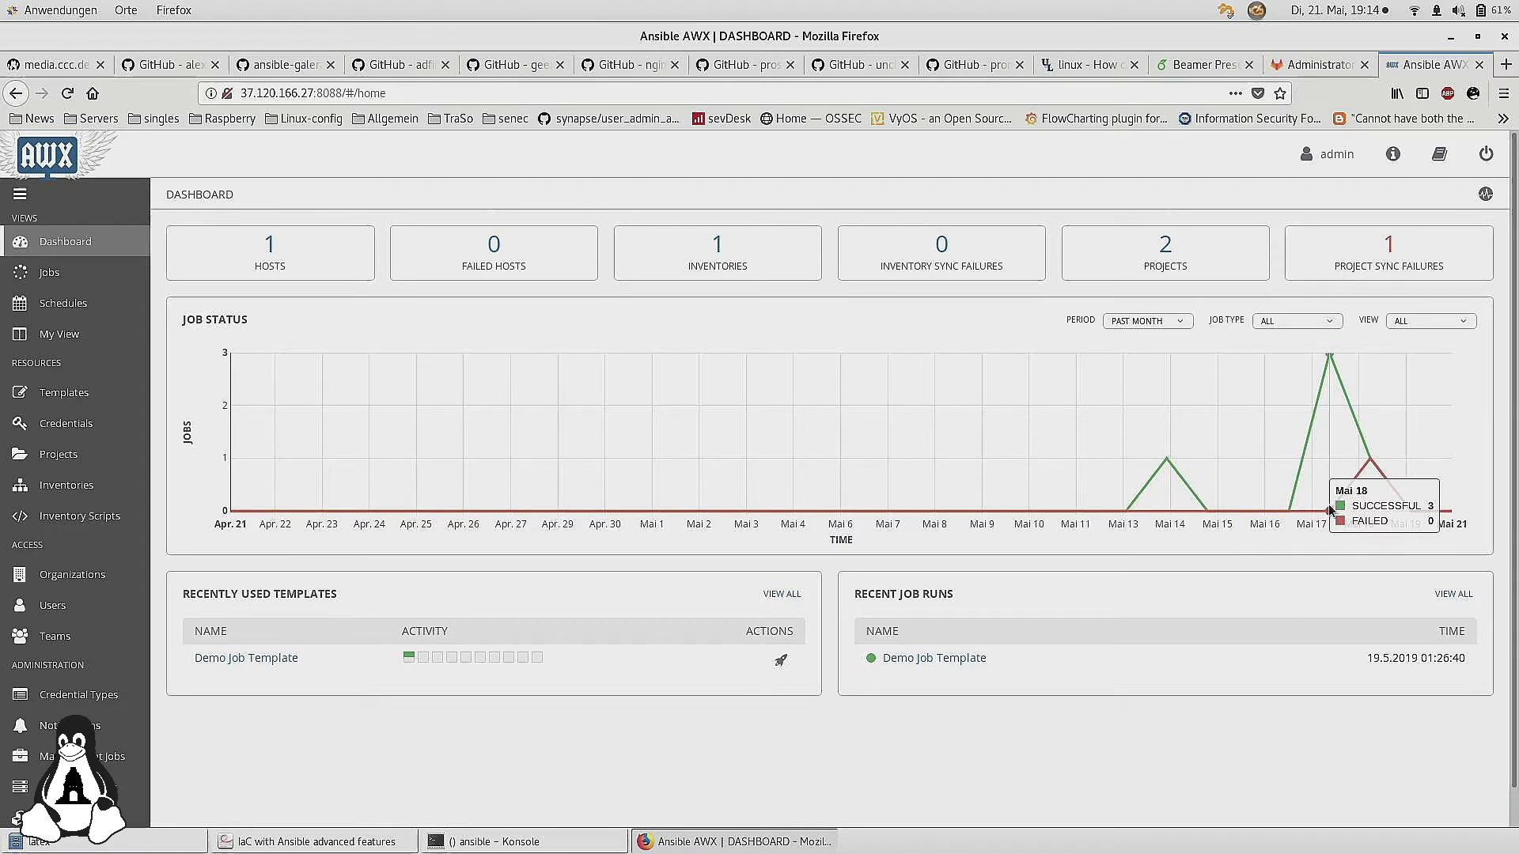
{"action": "mouse_move", "coordinate": [1387, 467]}
{"action": "mouse_move", "coordinate": [1313, 471]}
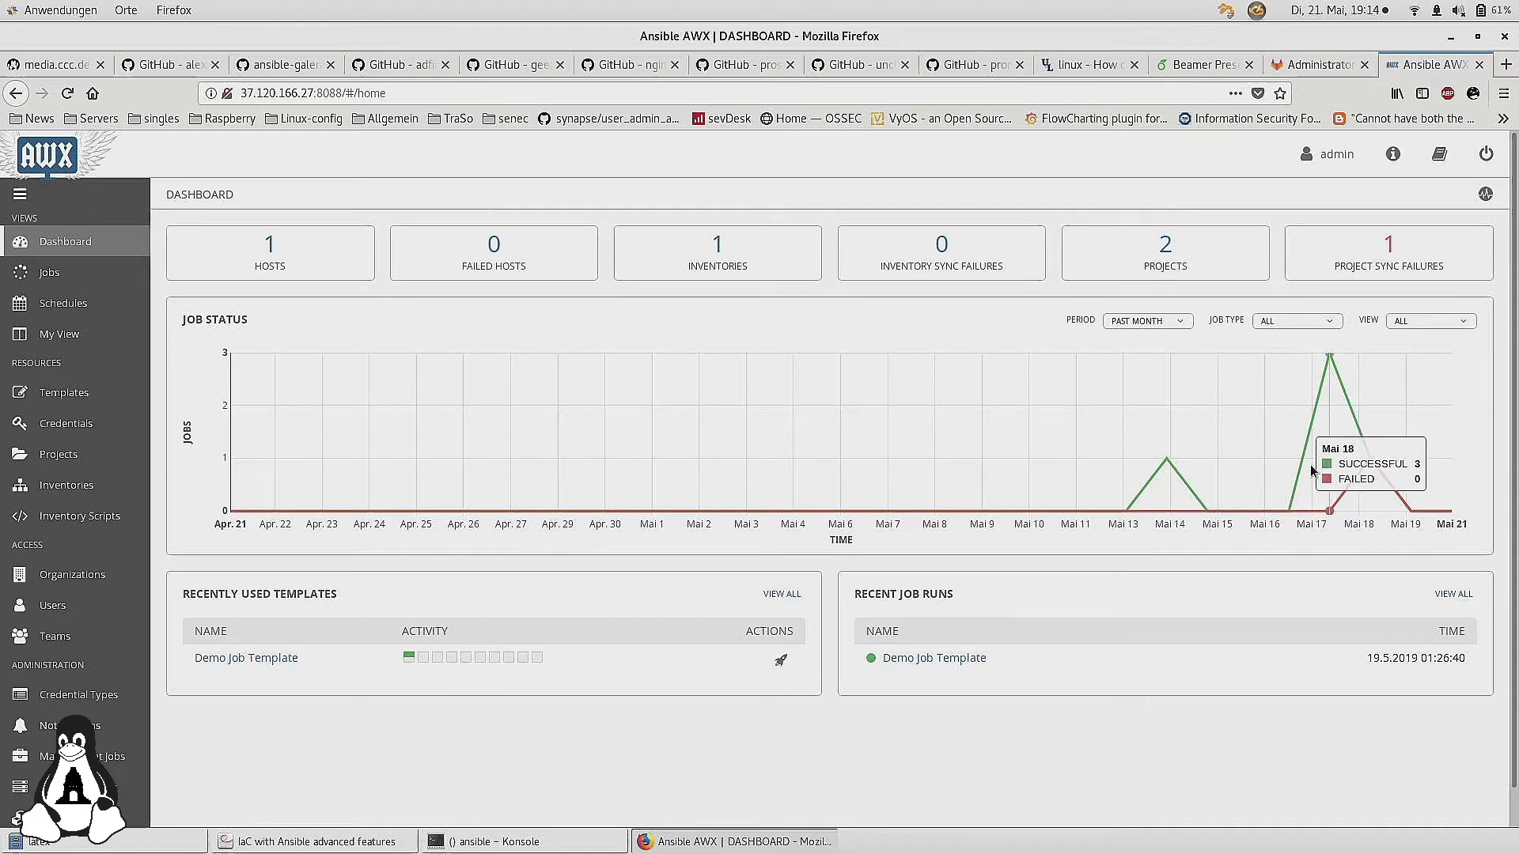
{"action": "mouse_move", "coordinate": [1202, 501]}
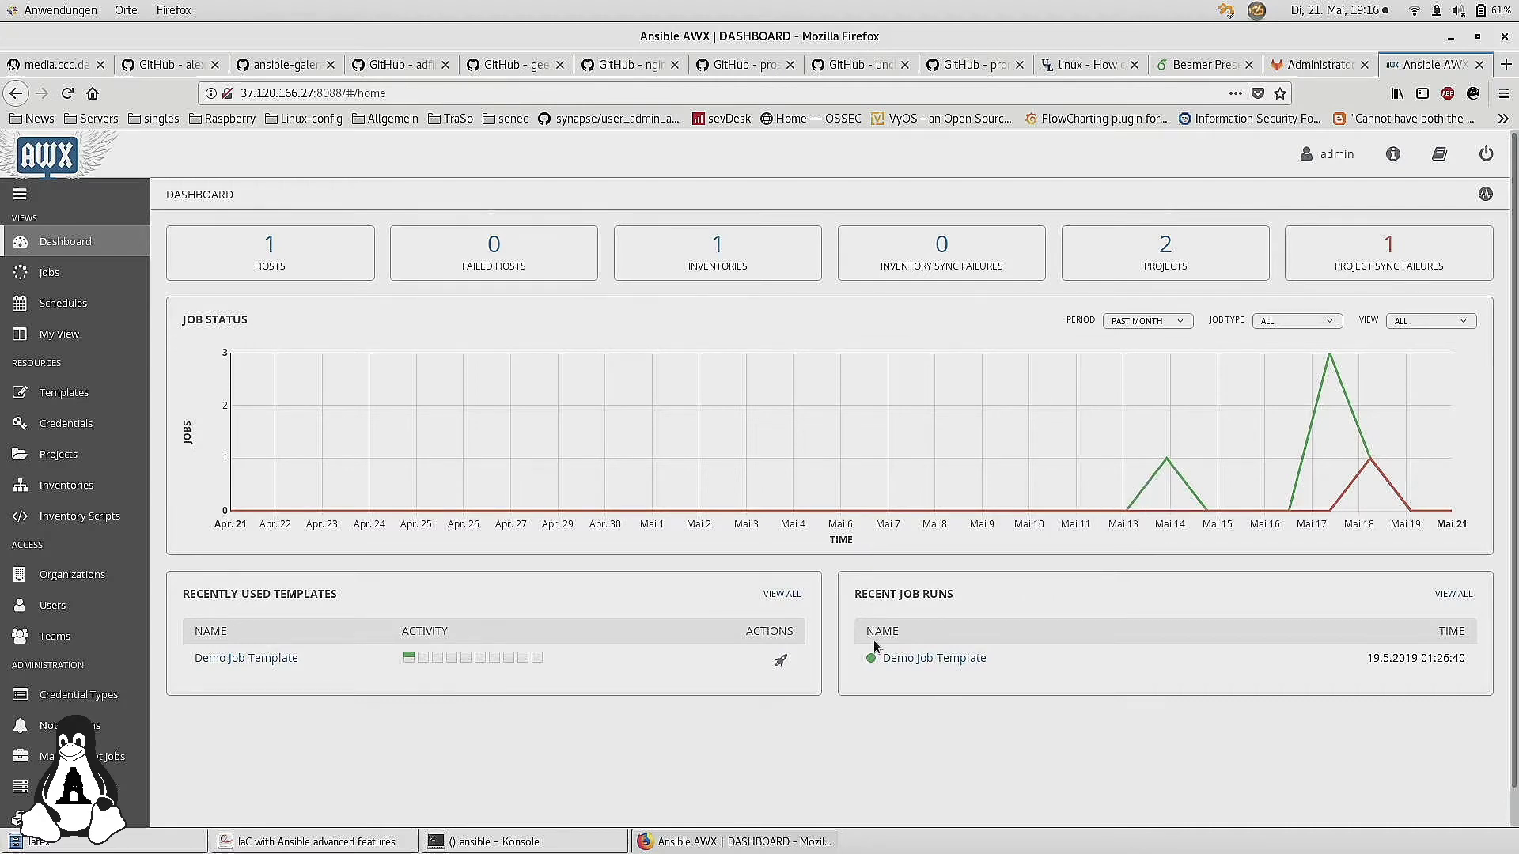
{"action": "scroll", "coordinate": [841, 650], "scroll_direction": "down", "scroll_amount": 1}
{"action": "scroll", "coordinate": [841, 570], "scroll_direction": "up", "scroll_amount": 1}
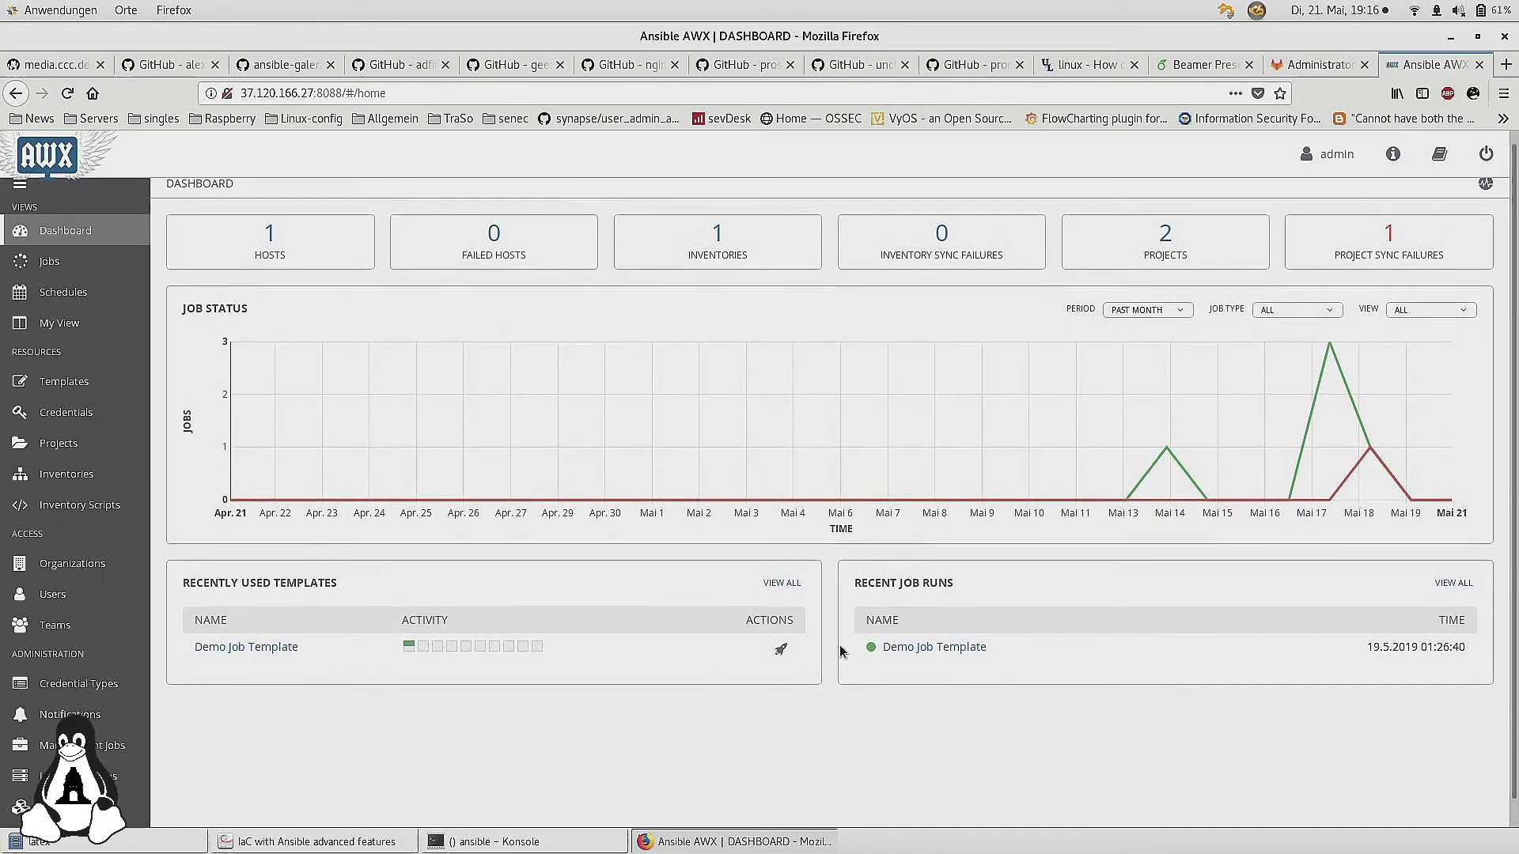
{"action": "mouse_move", "coordinate": [1392, 483]}
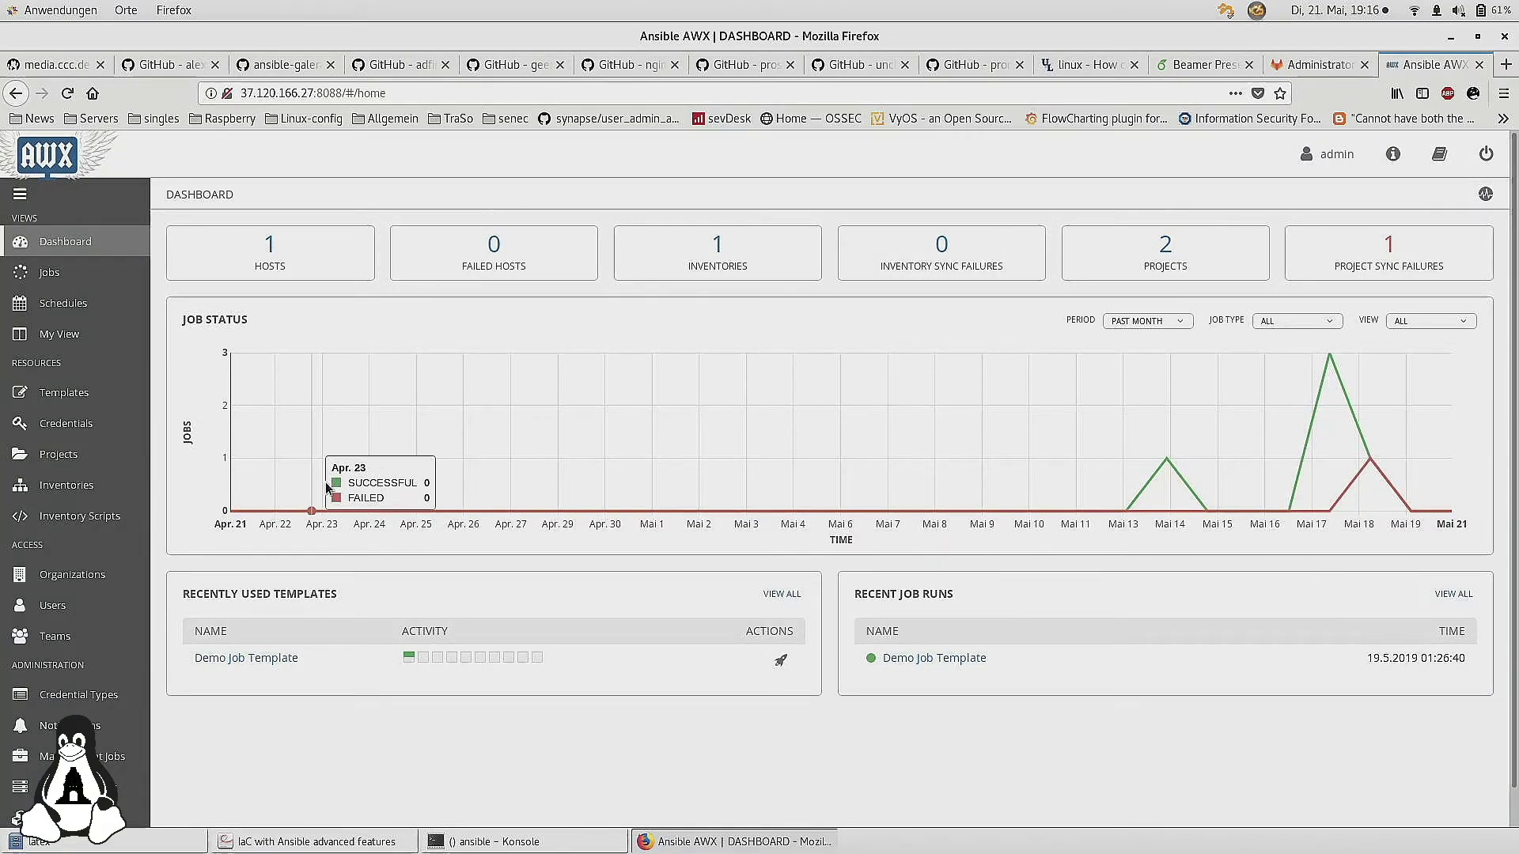
Look at the Jobs list, then show the Organizations page with Default and OPENSYSNET
{"action": "left_click", "coordinate": [30, 275]}
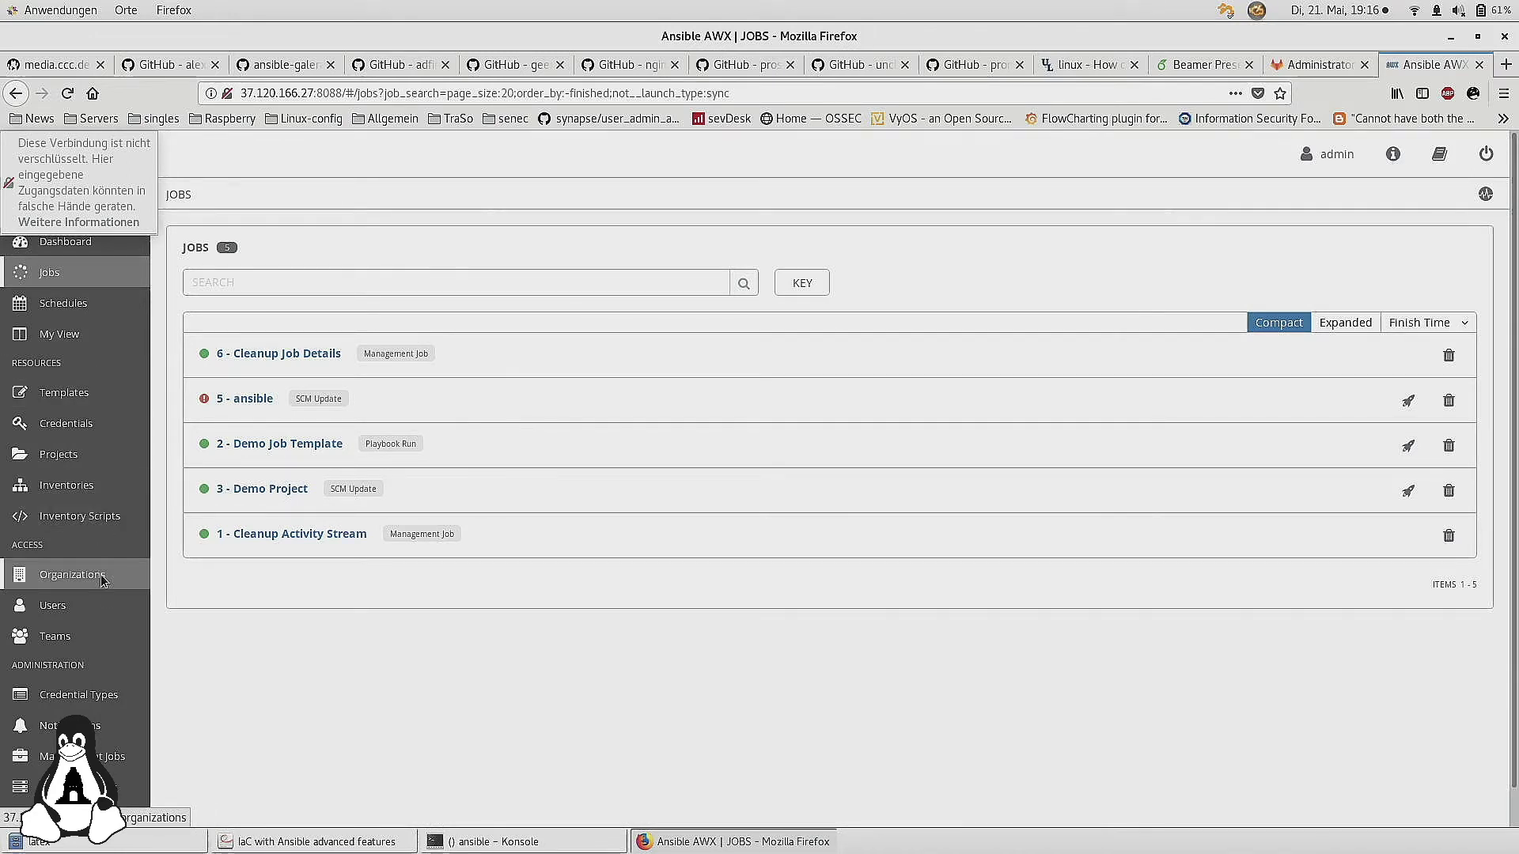
{"action": "scroll", "coordinate": [103, 582], "scroll_direction": "down", "scroll_amount": 1}
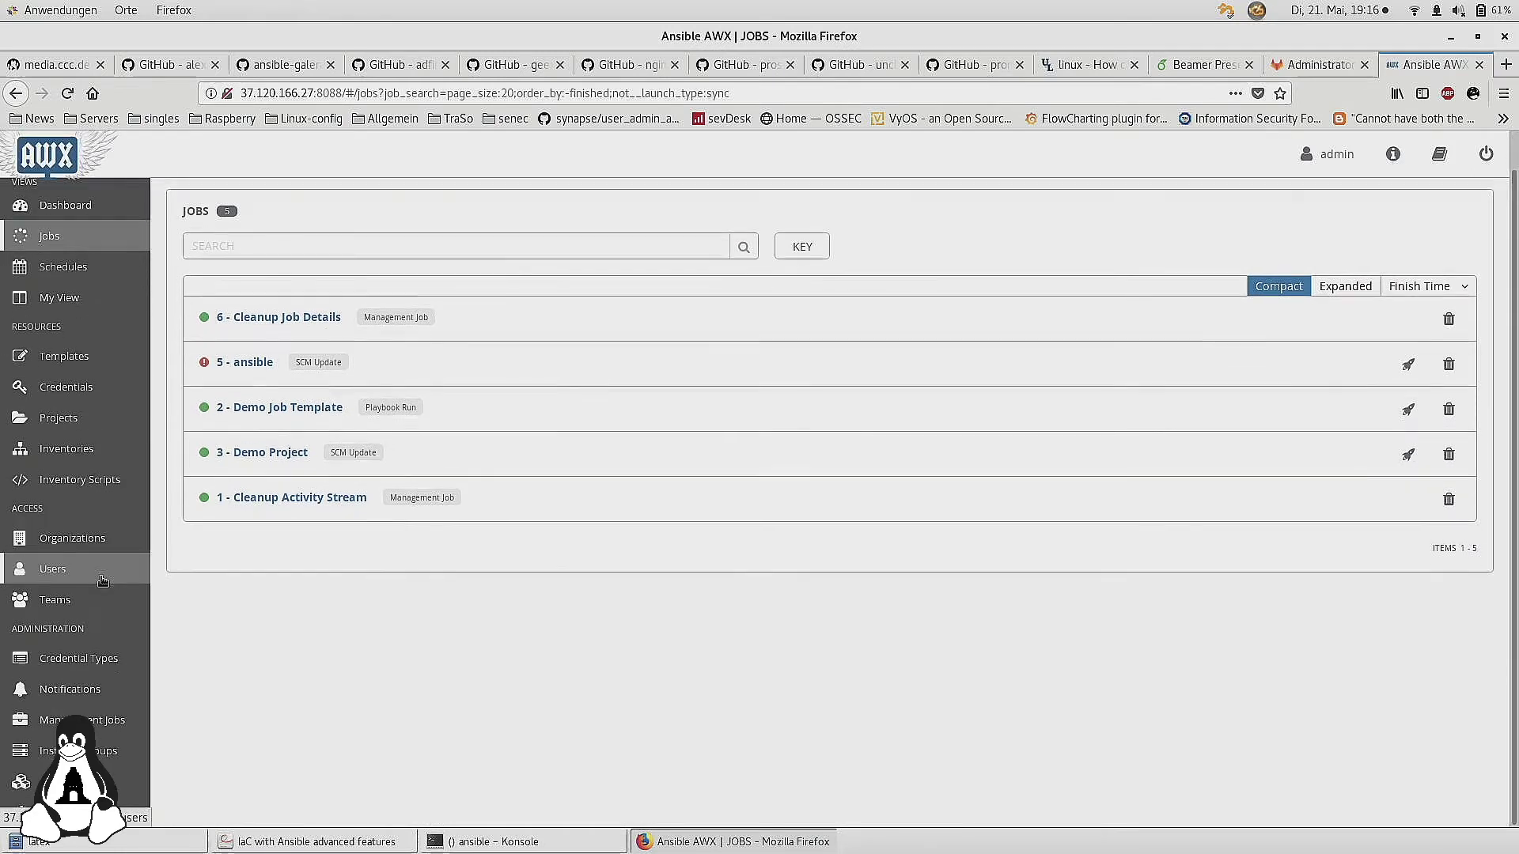
{"action": "left_click", "coordinate": [65, 540]}
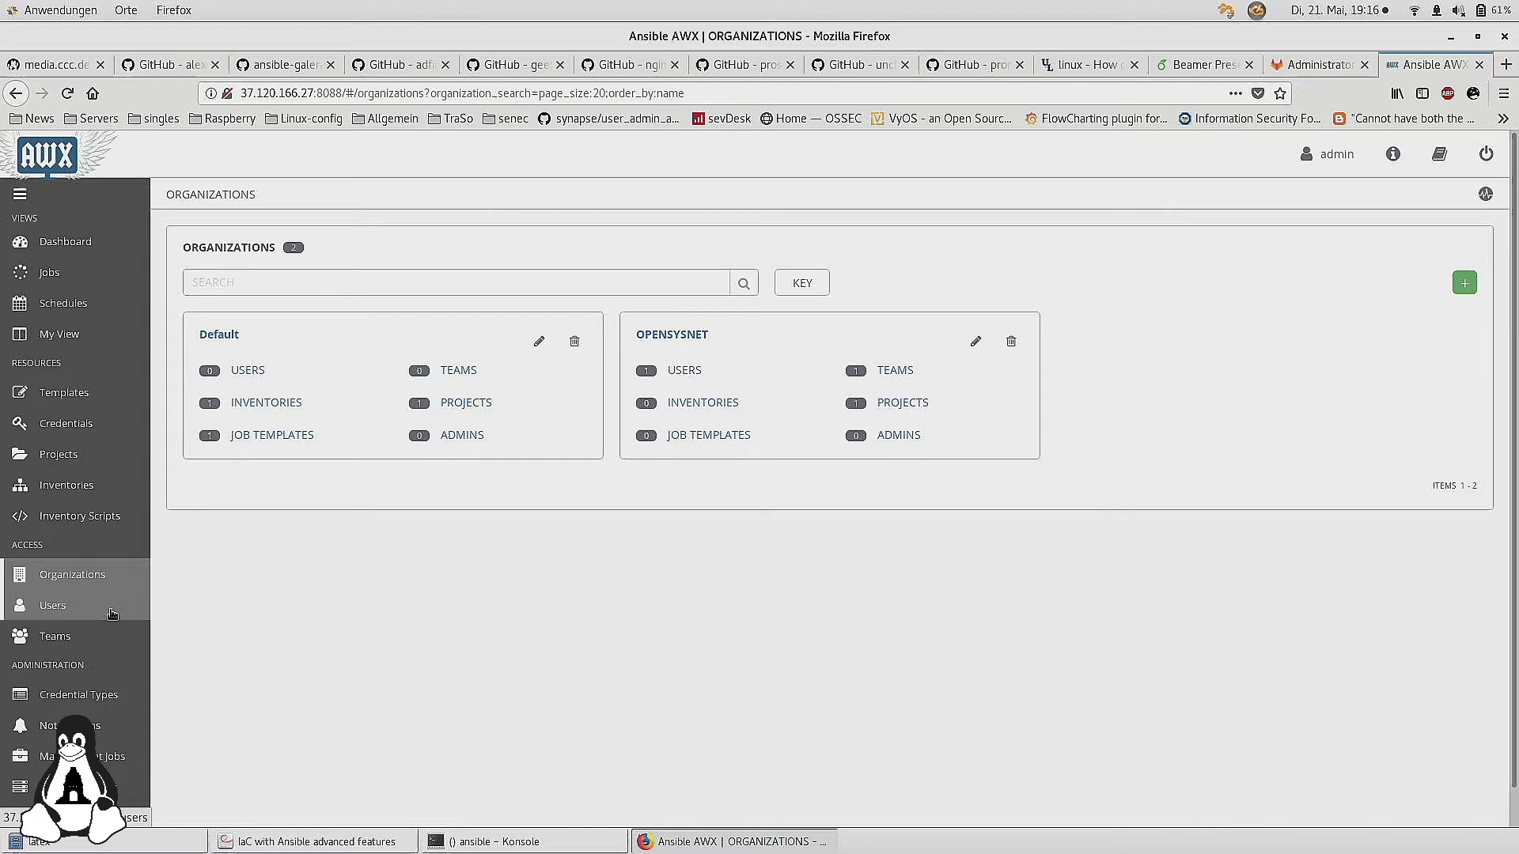
Open the OPENSYSNET organization and list its users
{"action": "left_click", "coordinate": [672, 336]}
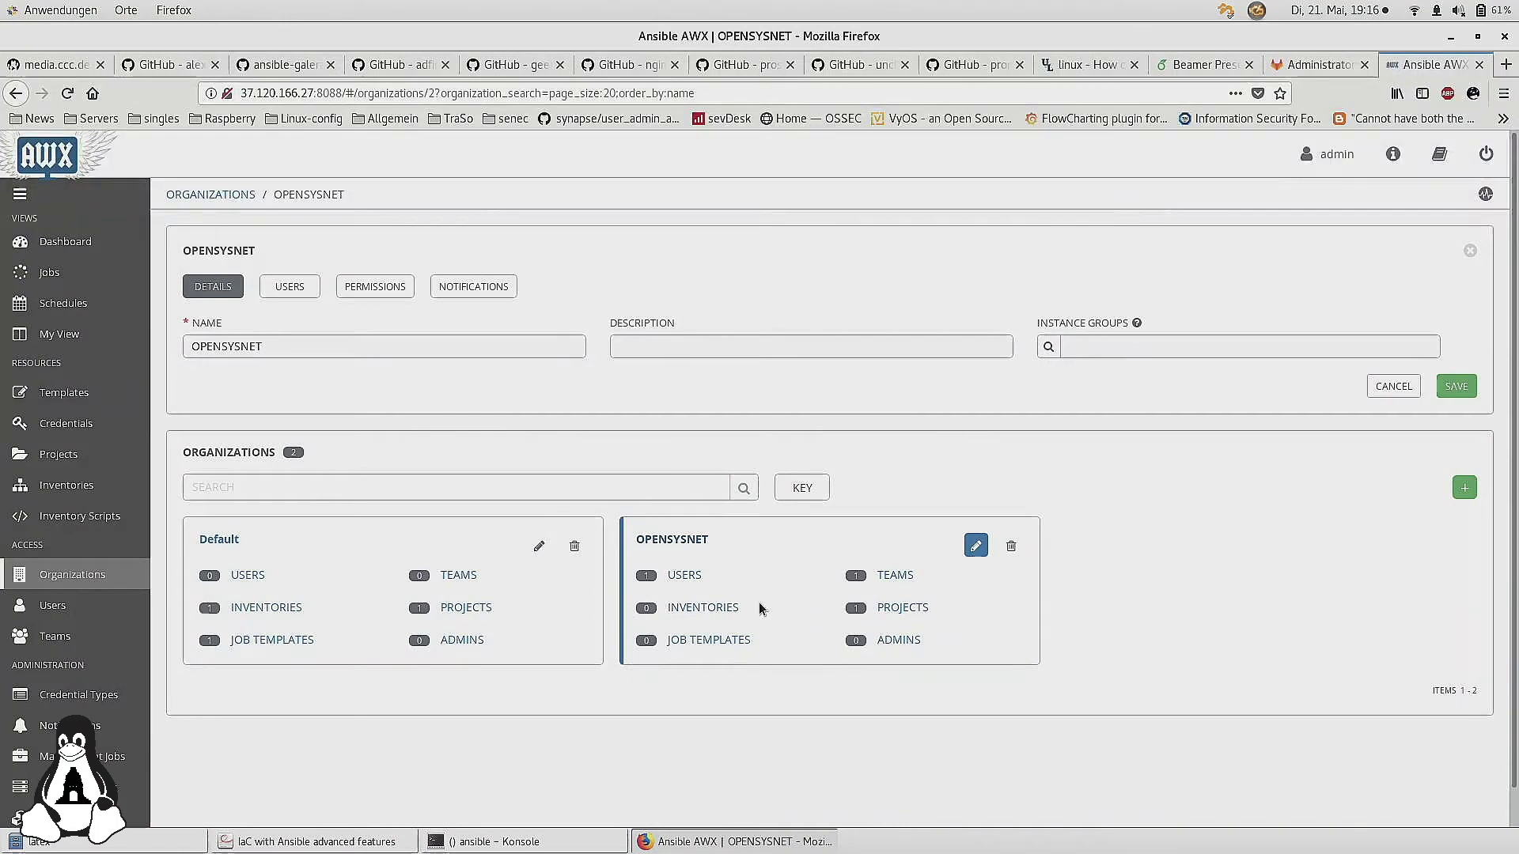
{"action": "left_click", "coordinate": [312, 288]}
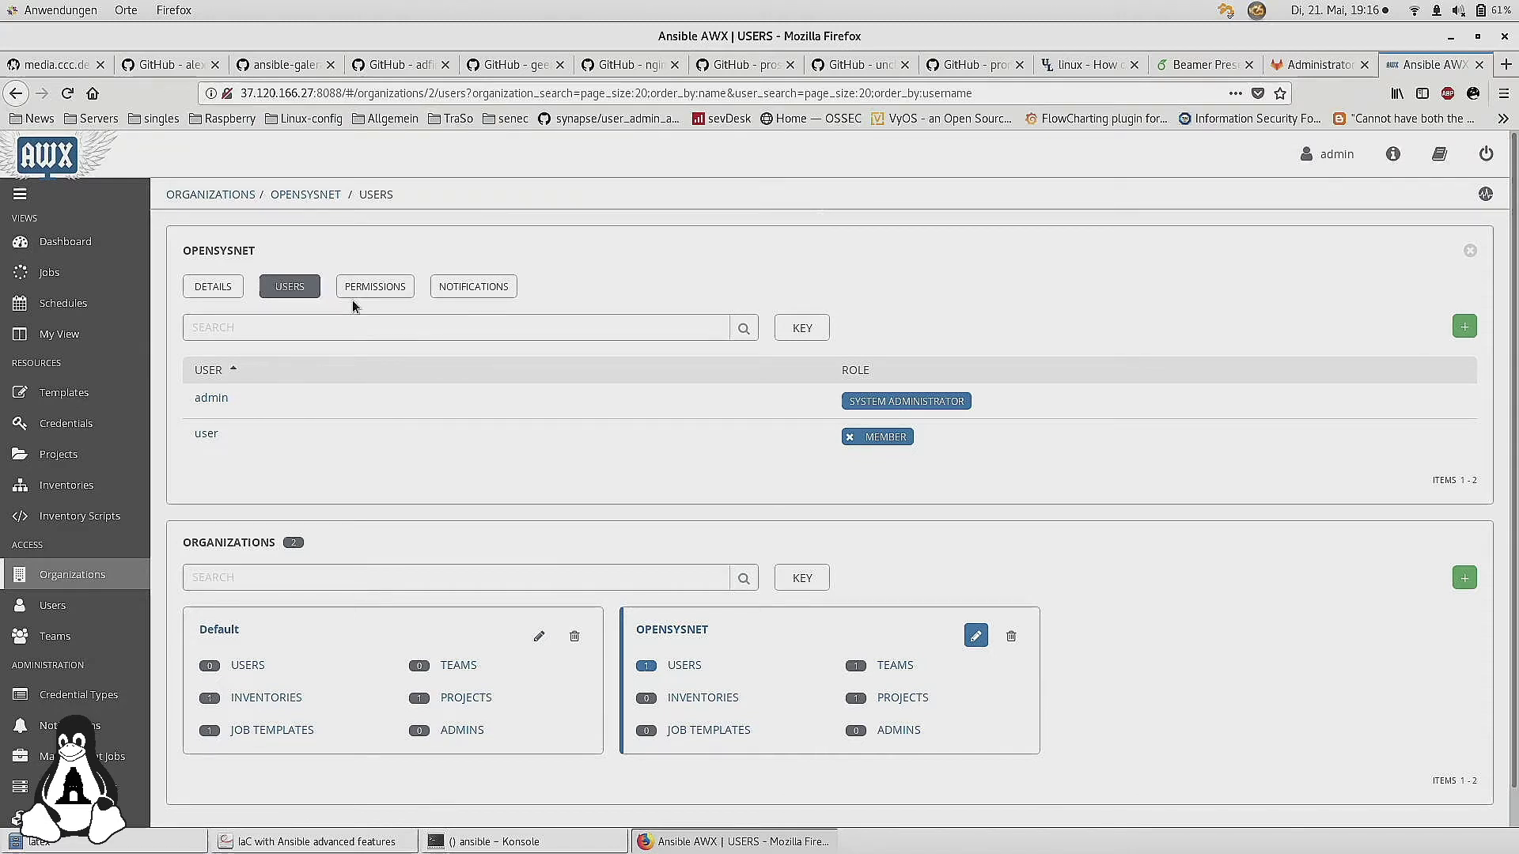
Browse Users and preview the new-user User Type options without saving, then go to Teams
{"action": "left_click", "coordinate": [98, 618]}
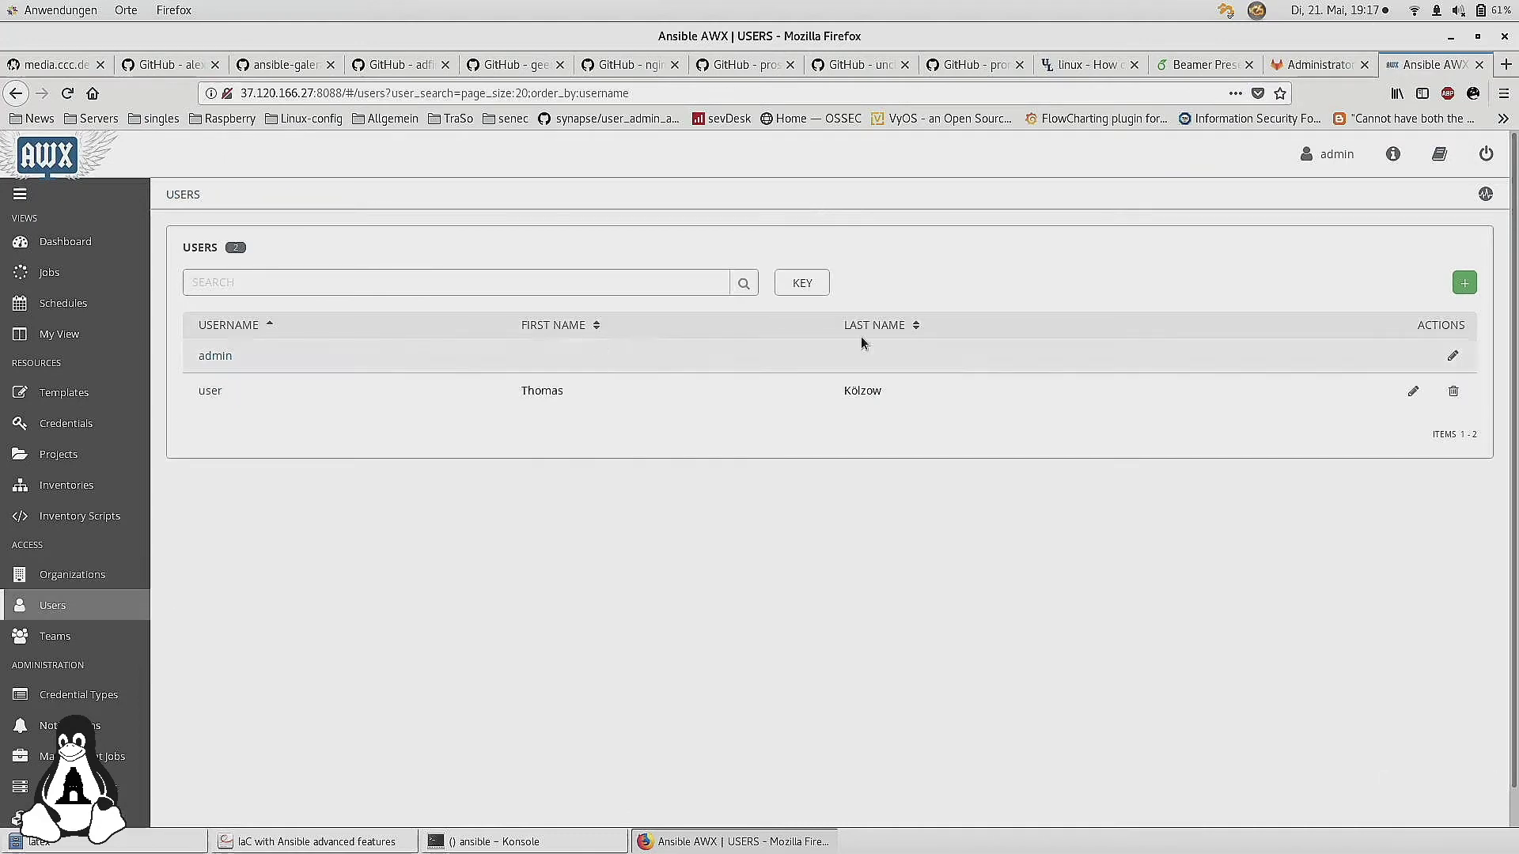
{"action": "left_click", "coordinate": [1457, 283]}
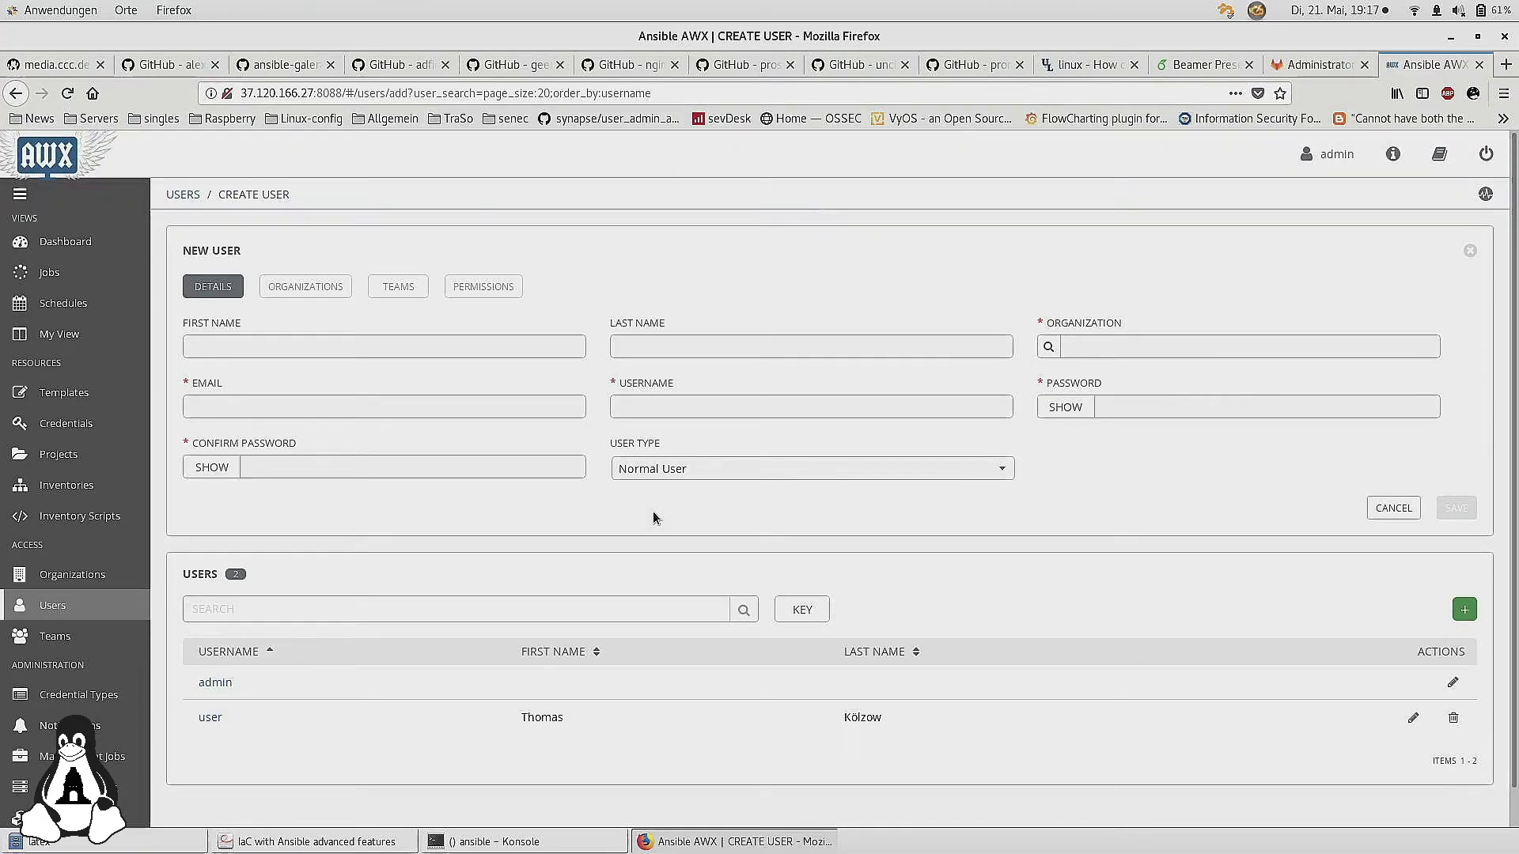
{"action": "left_click", "coordinate": [651, 470]}
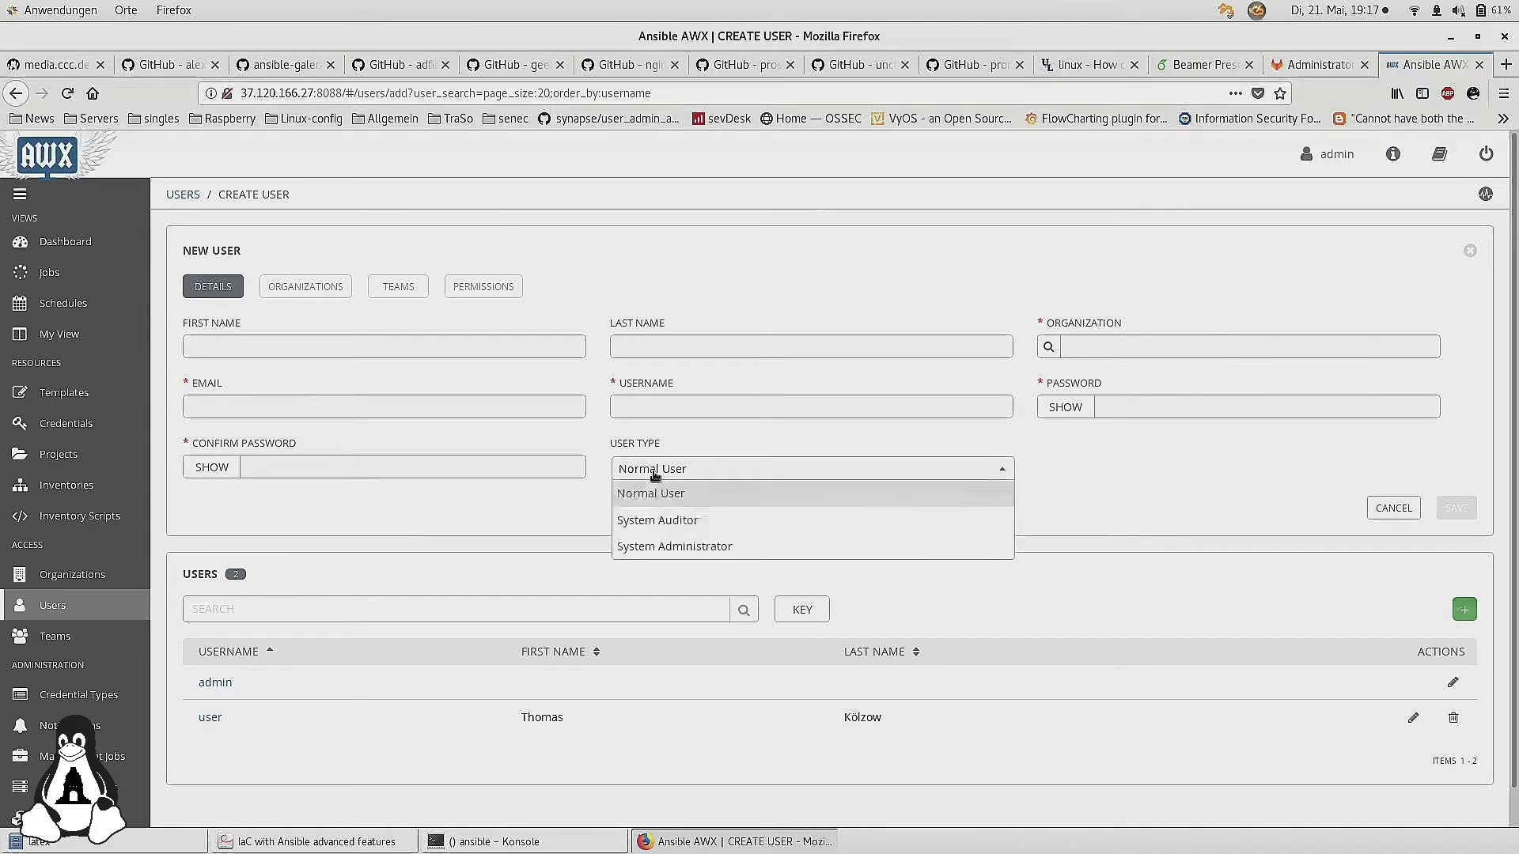
{"action": "left_click", "coordinate": [574, 449]}
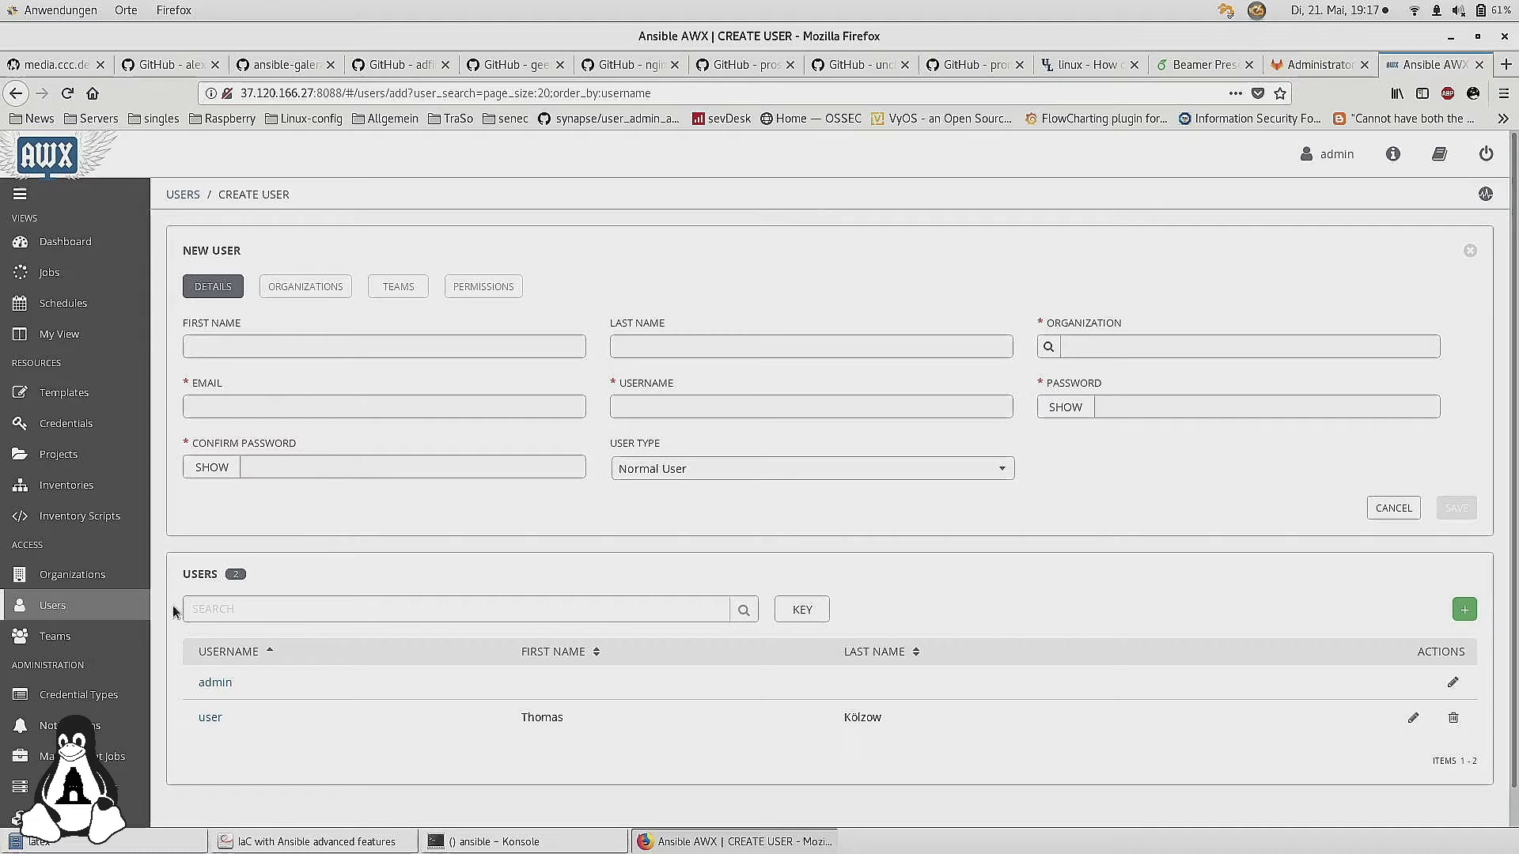
{"action": "scroll", "coordinate": [122, 631], "scroll_direction": "down", "scroll_amount": 2}
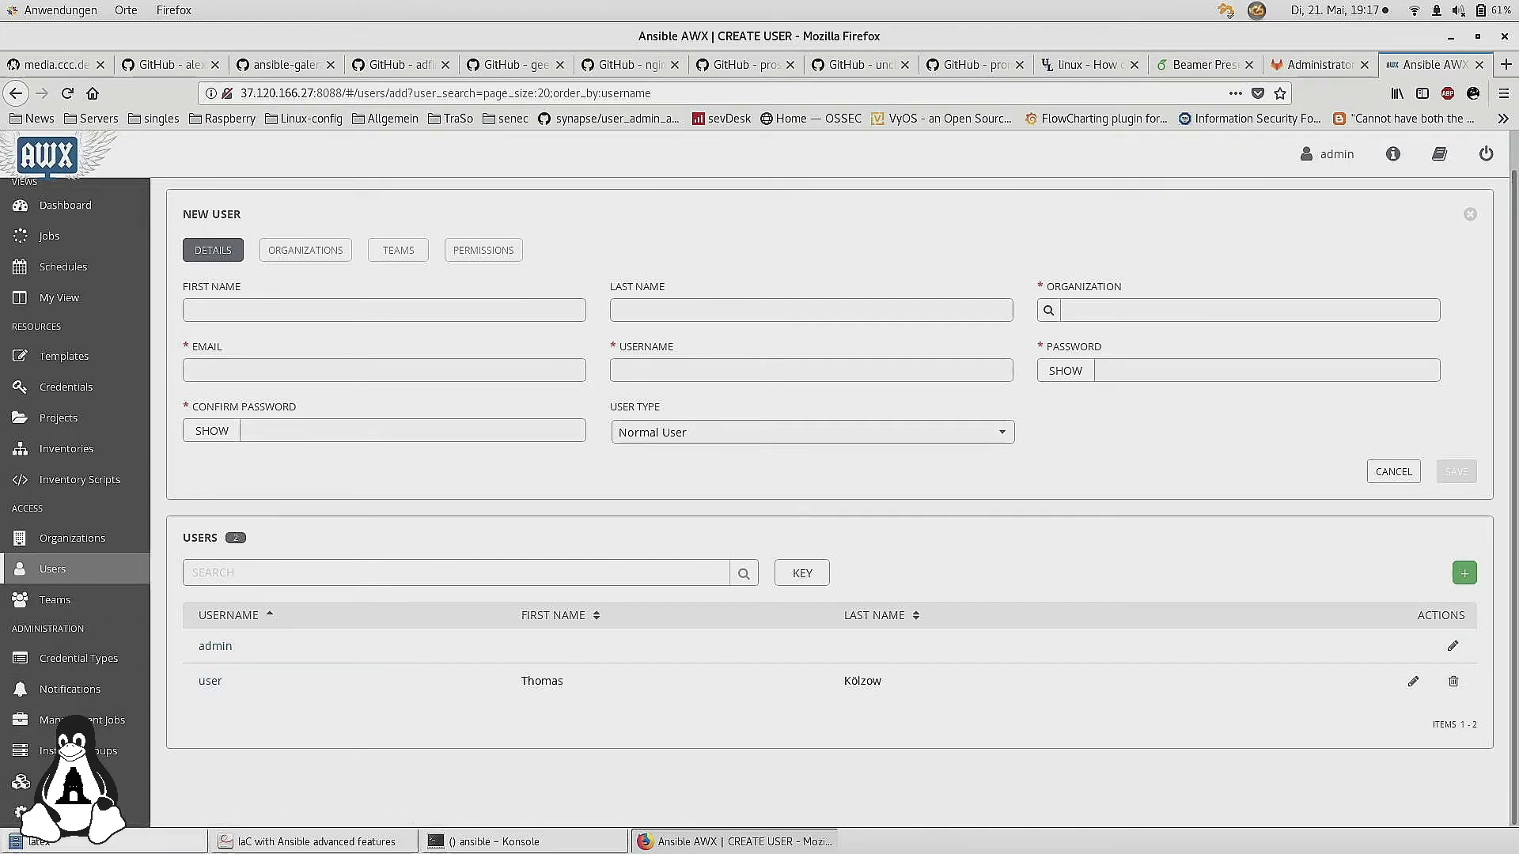
{"action": "left_click", "coordinate": [66, 599]}
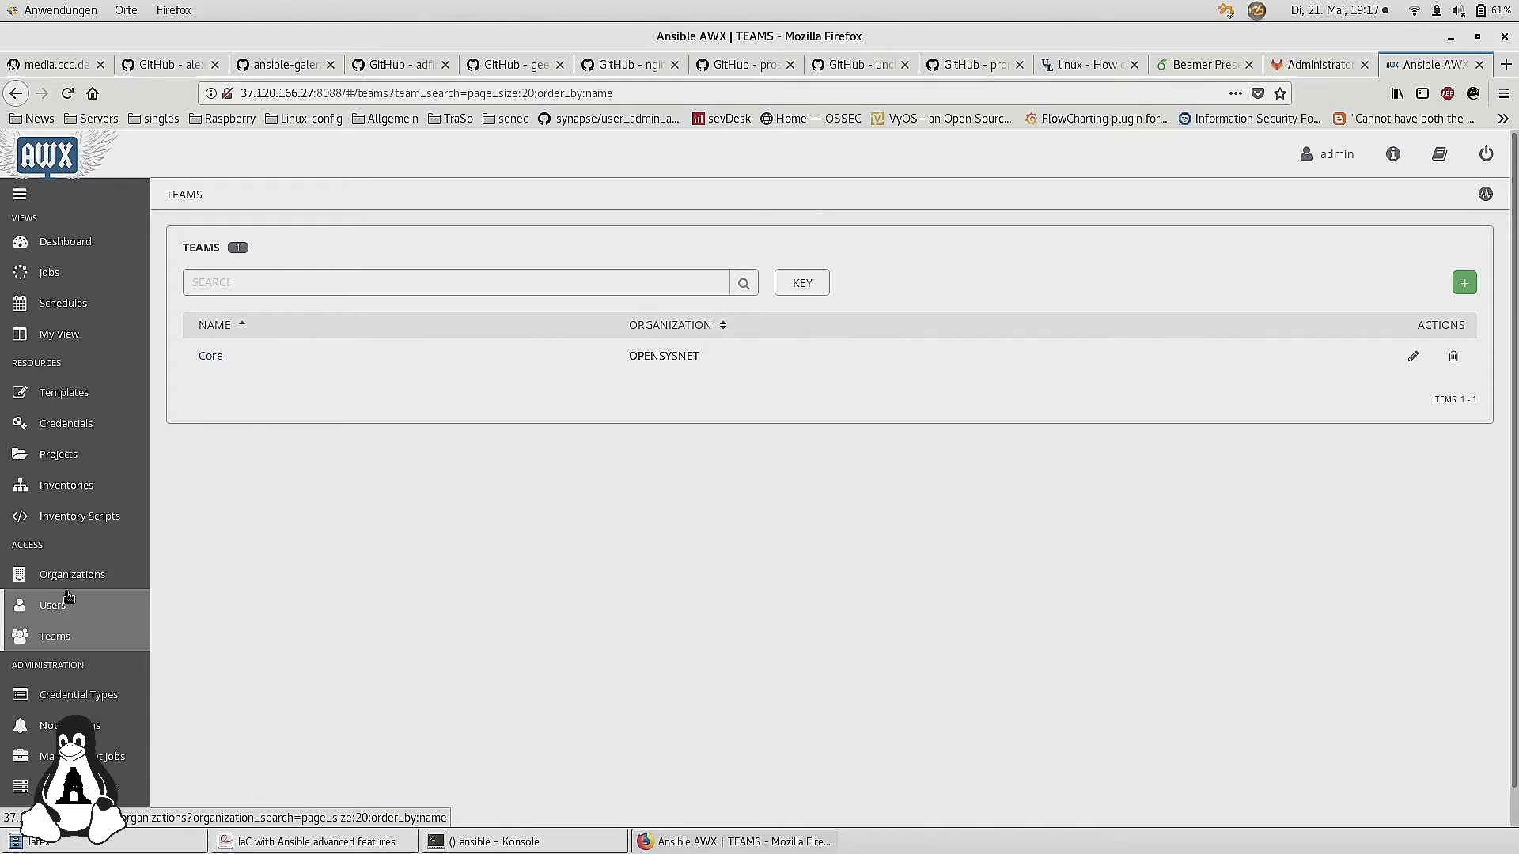
Scroll the Teams page and go to Credential Types
{"action": "scroll", "coordinate": [70, 688], "scroll_direction": "down", "scroll_amount": 1}
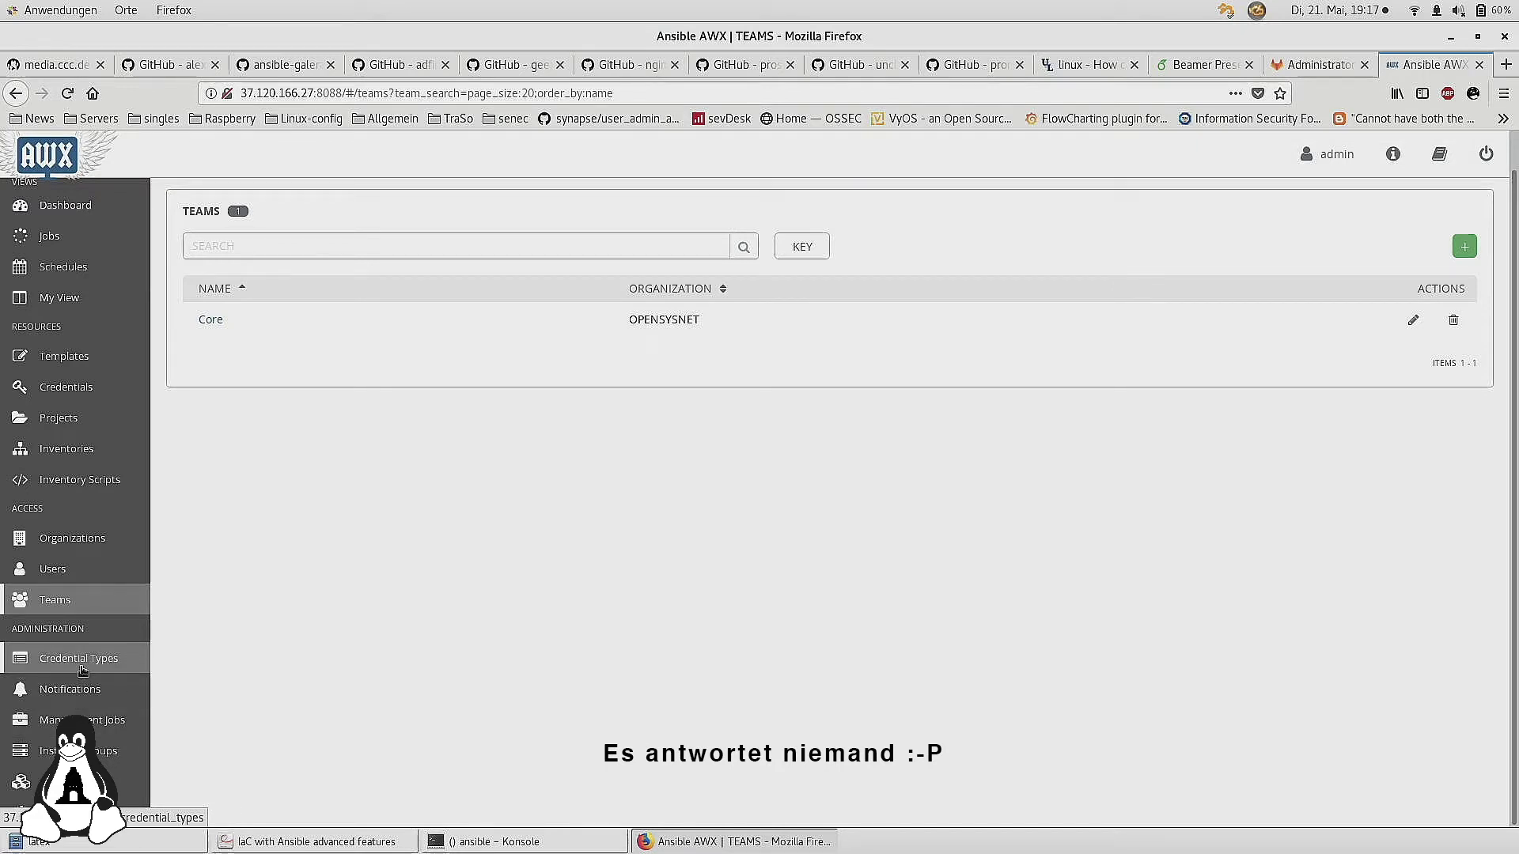
{"action": "left_click", "coordinate": [83, 671]}
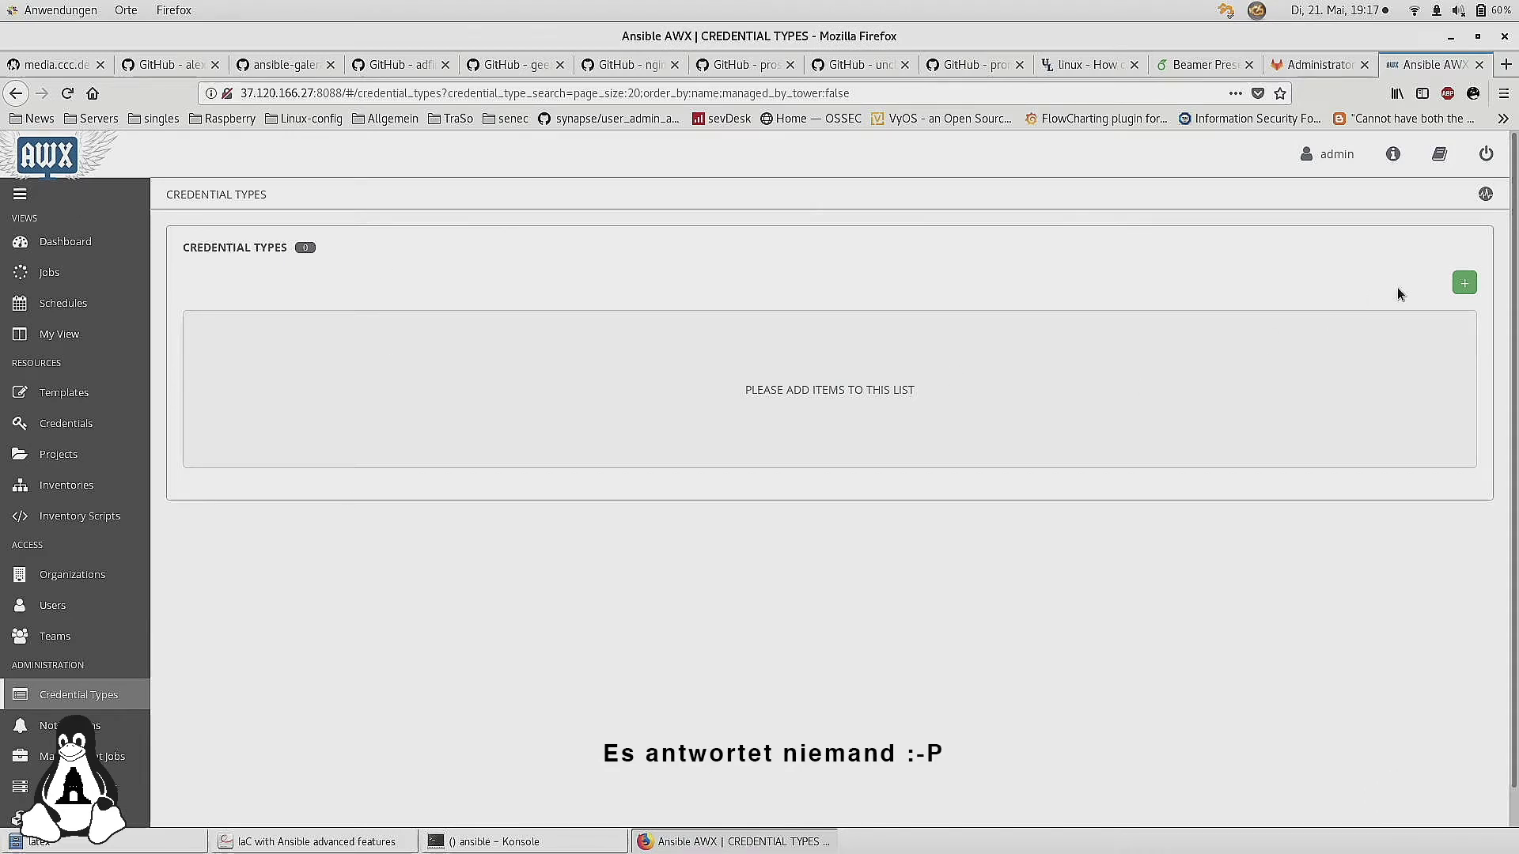
Preview a blank New Credential Type form, then go to Settings
{"action": "left_click", "coordinate": [1466, 285]}
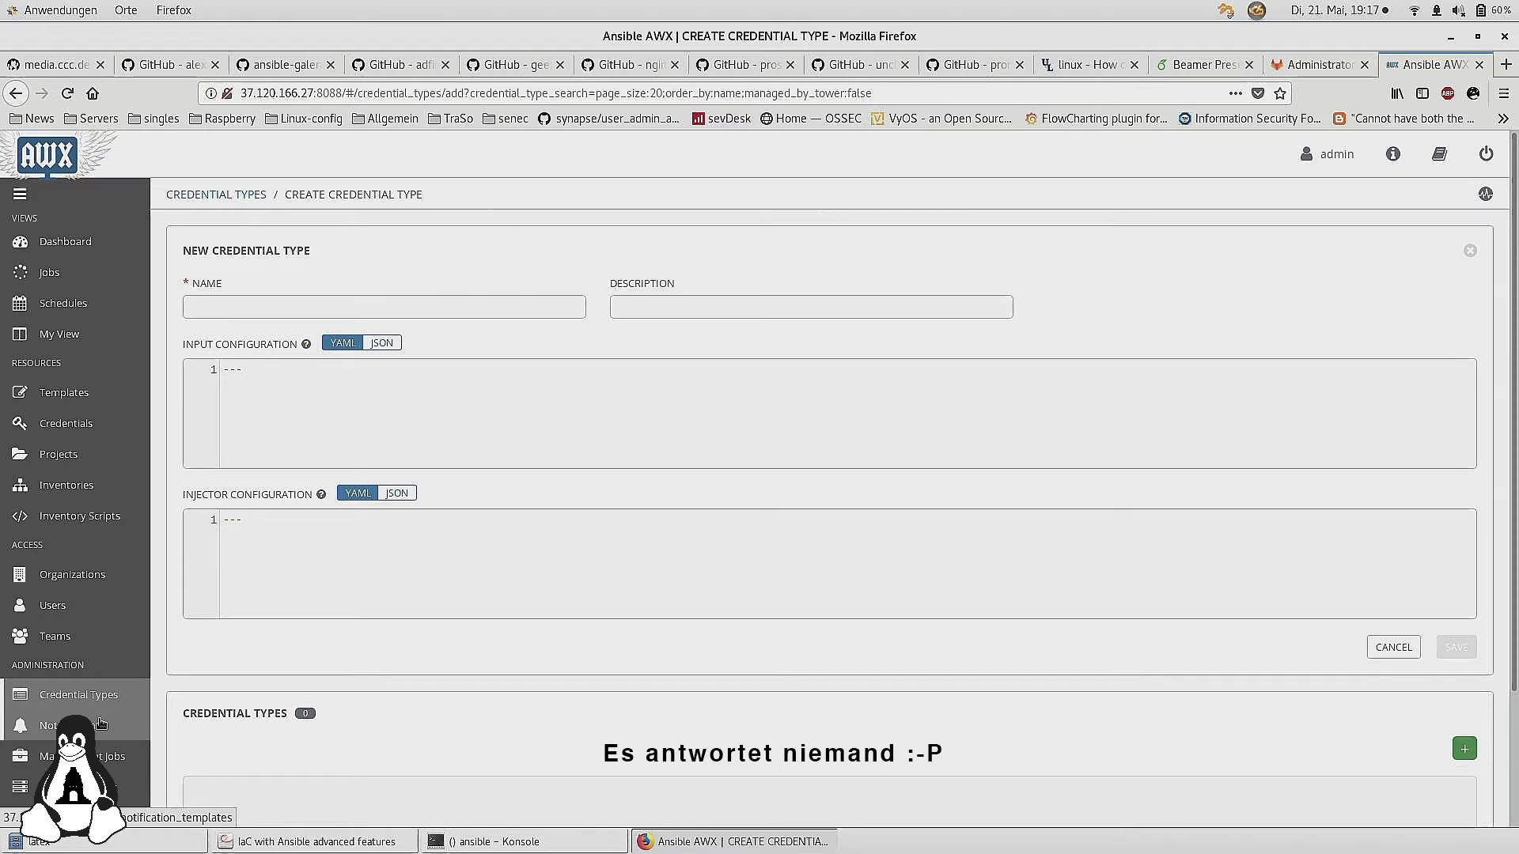
{"action": "scroll", "coordinate": [100, 722], "scroll_direction": "down", "scroll_amount": 4}
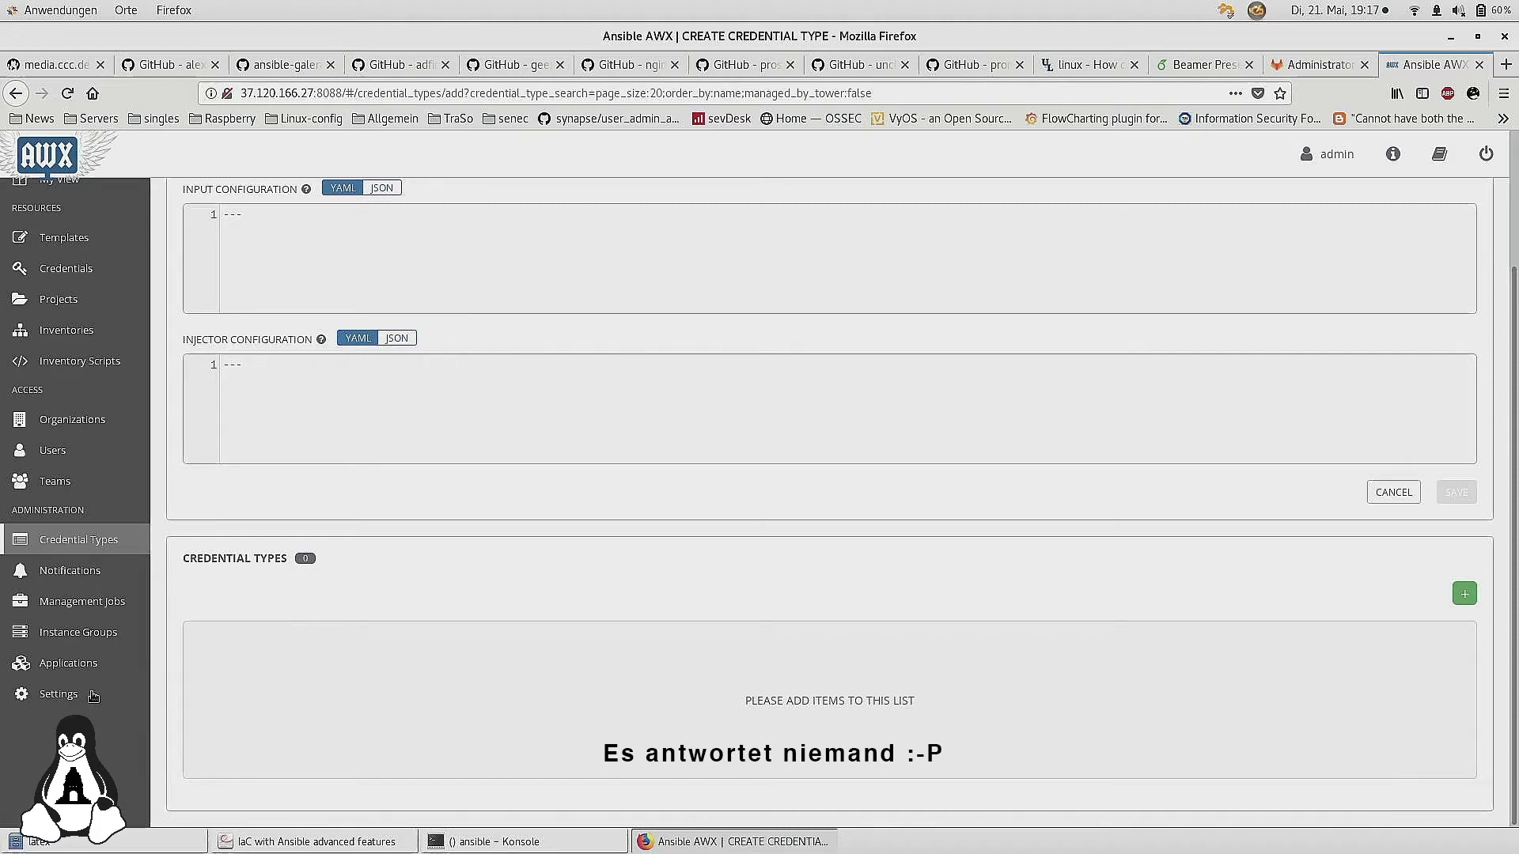
{"action": "left_click", "coordinate": [93, 697]}
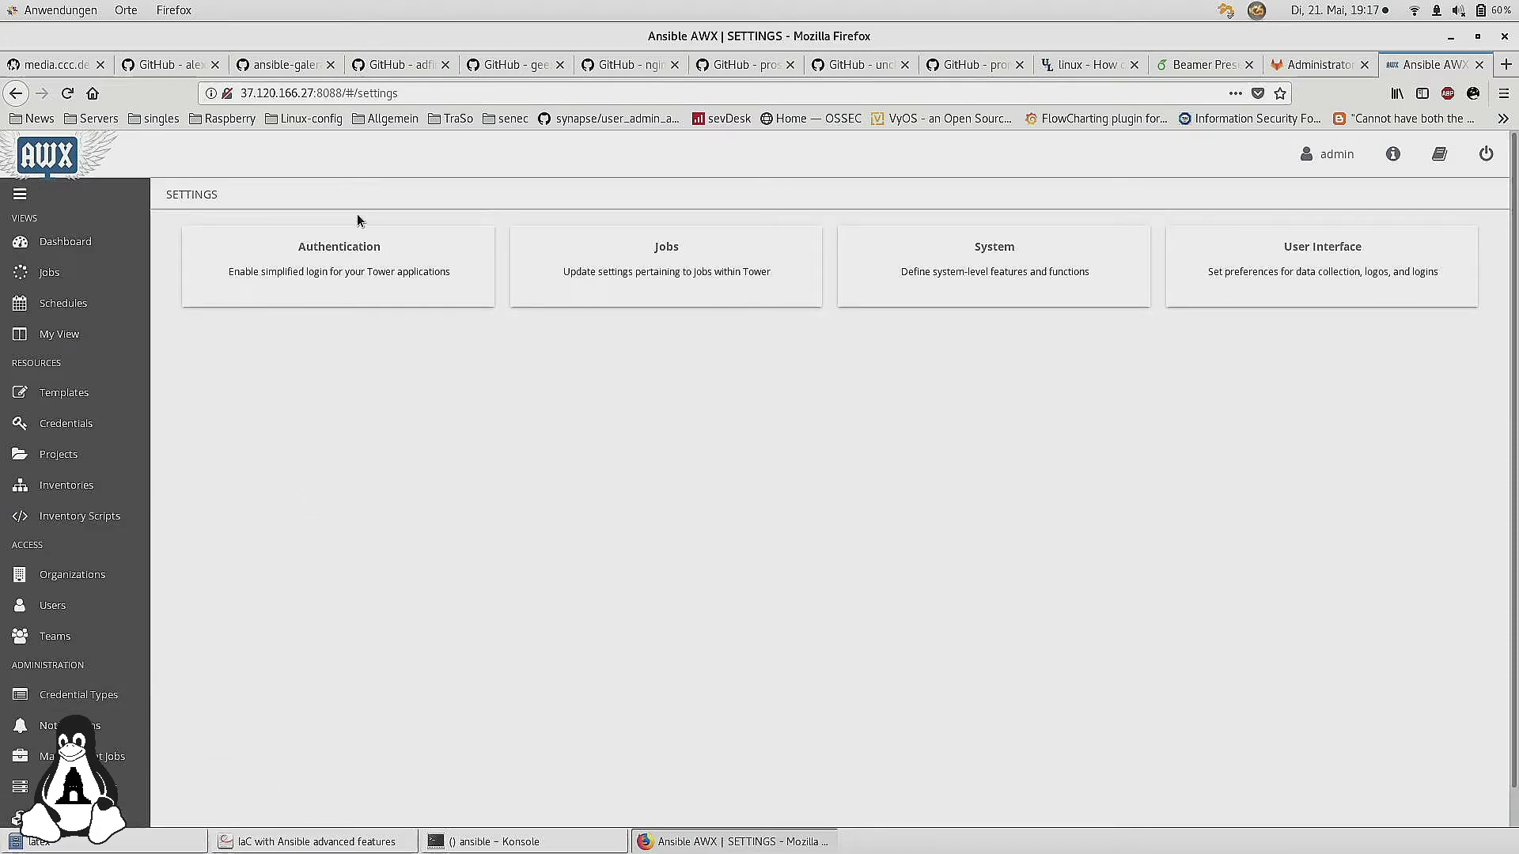
Review the Authentication settings, then return to the Teams list
{"action": "left_click", "coordinate": [360, 269]}
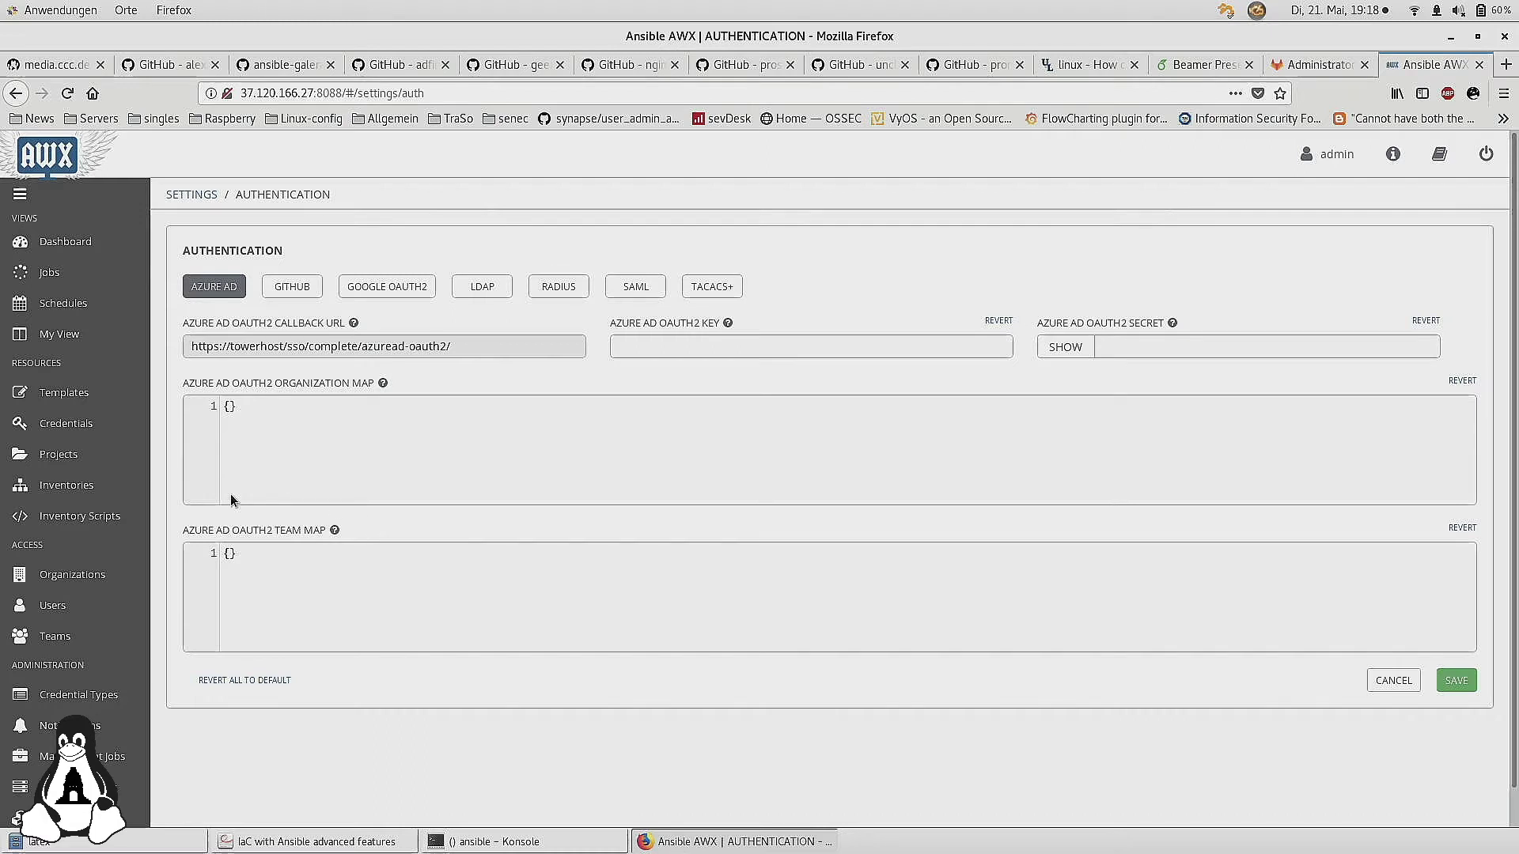
{"action": "scroll", "coordinate": [79, 459], "scroll_direction": "down", "scroll_amount": 1}
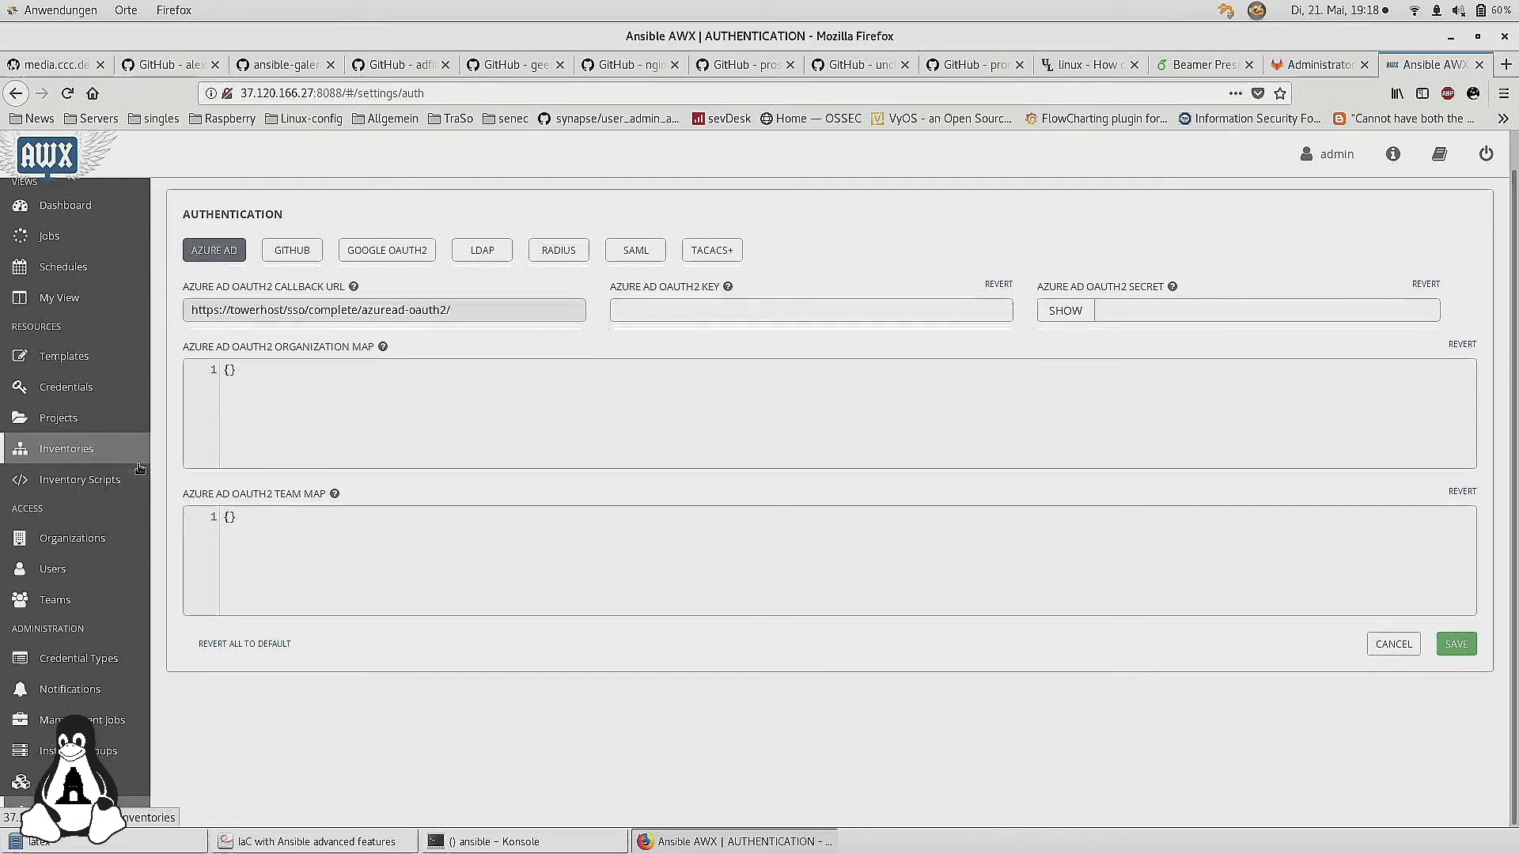
{"action": "left_click", "coordinate": [70, 603]}
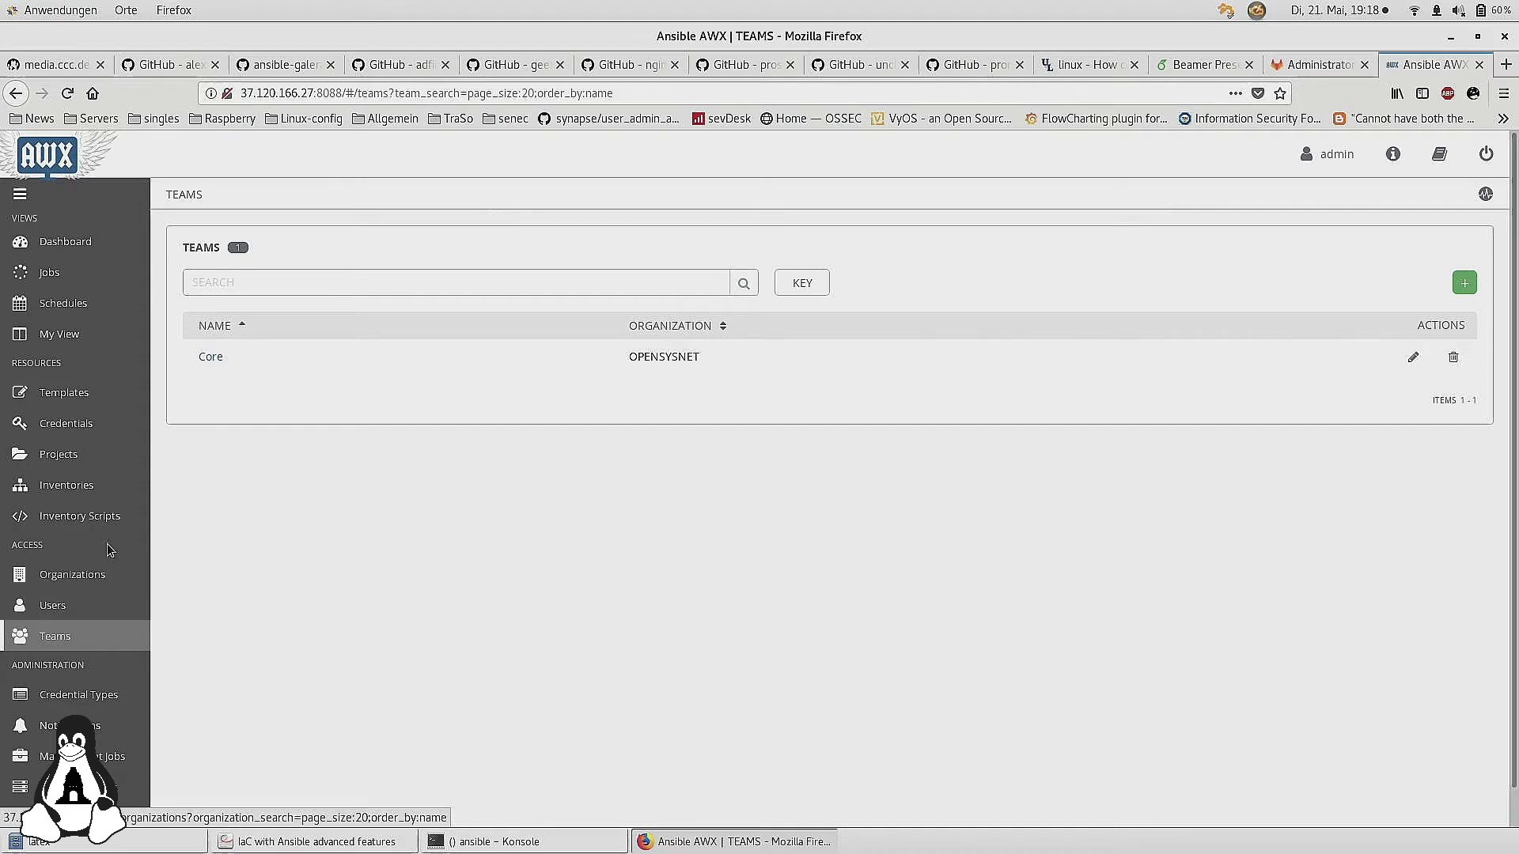
Look through Inventories, the Demo Inventory details and Inventory Scripts
{"action": "left_click", "coordinate": [89, 496]}
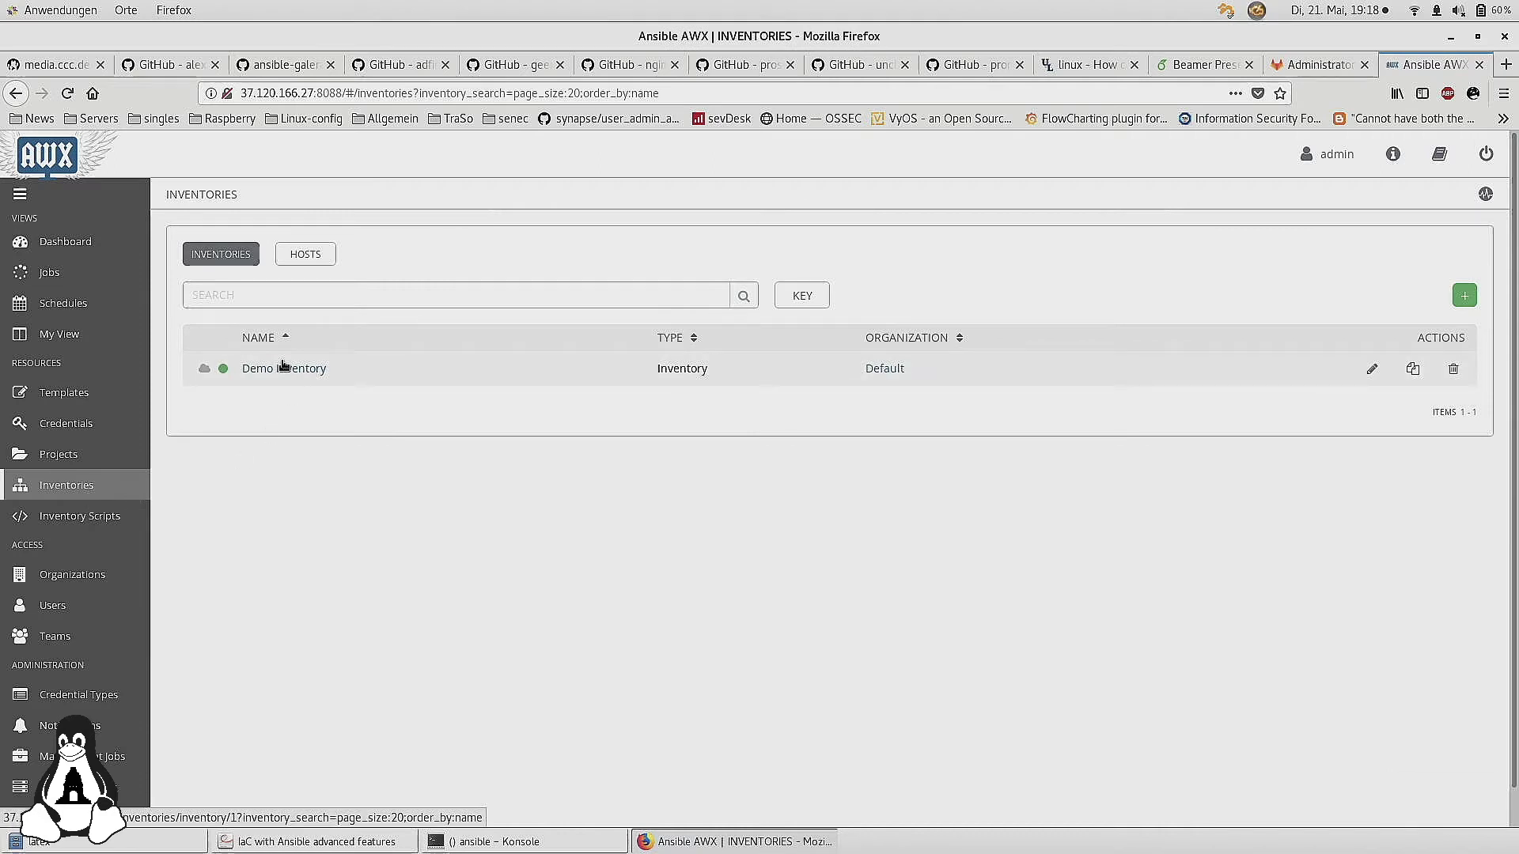
{"action": "left_click", "coordinate": [283, 368]}
{"action": "scroll", "coordinate": [400, 493], "scroll_direction": "down", "scroll_amount": 1}
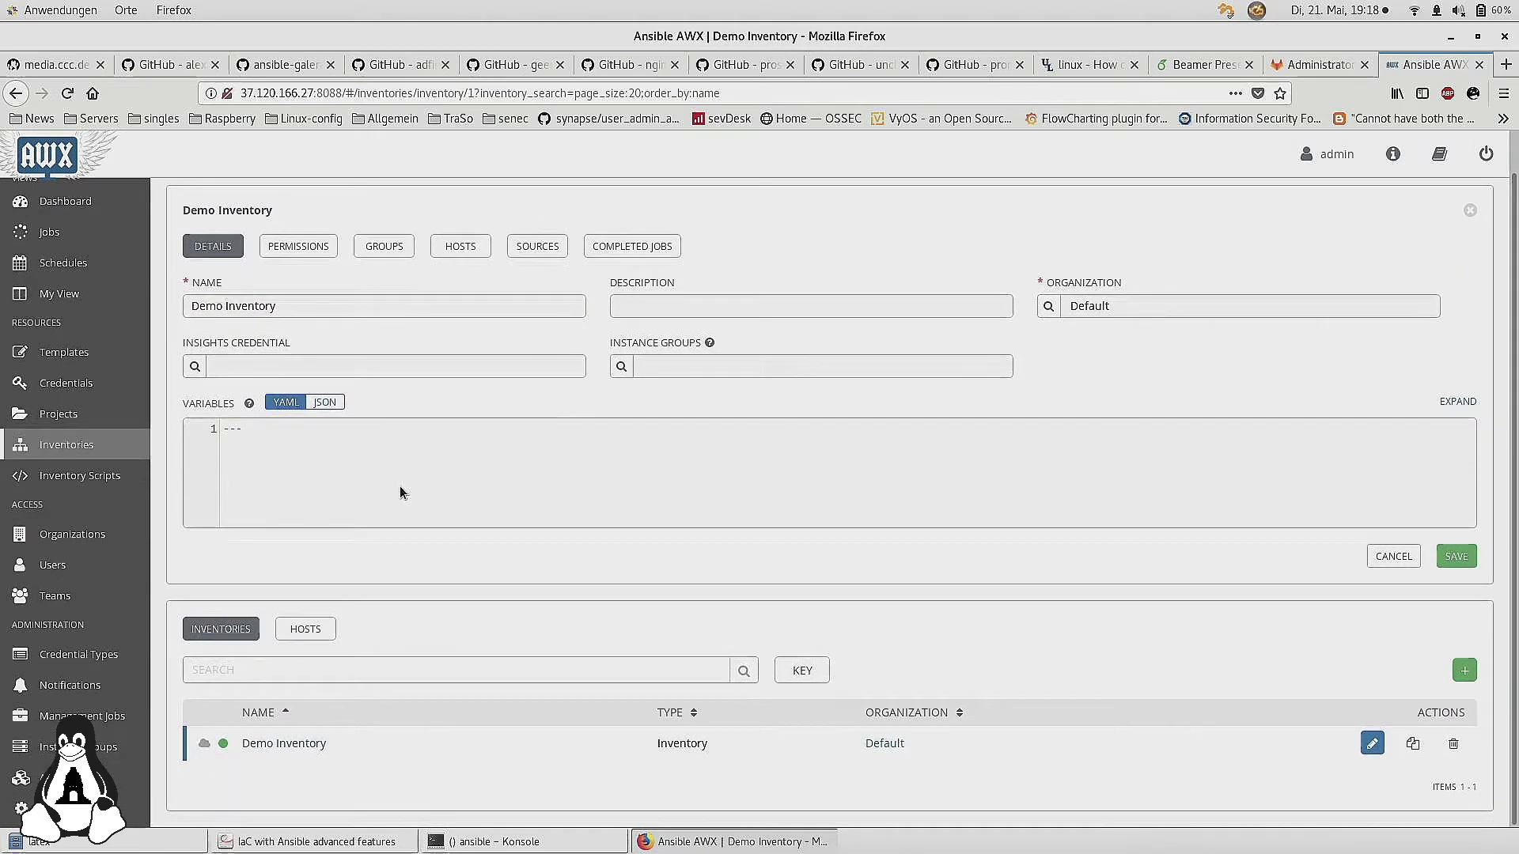
{"action": "left_click", "coordinate": [100, 481]}
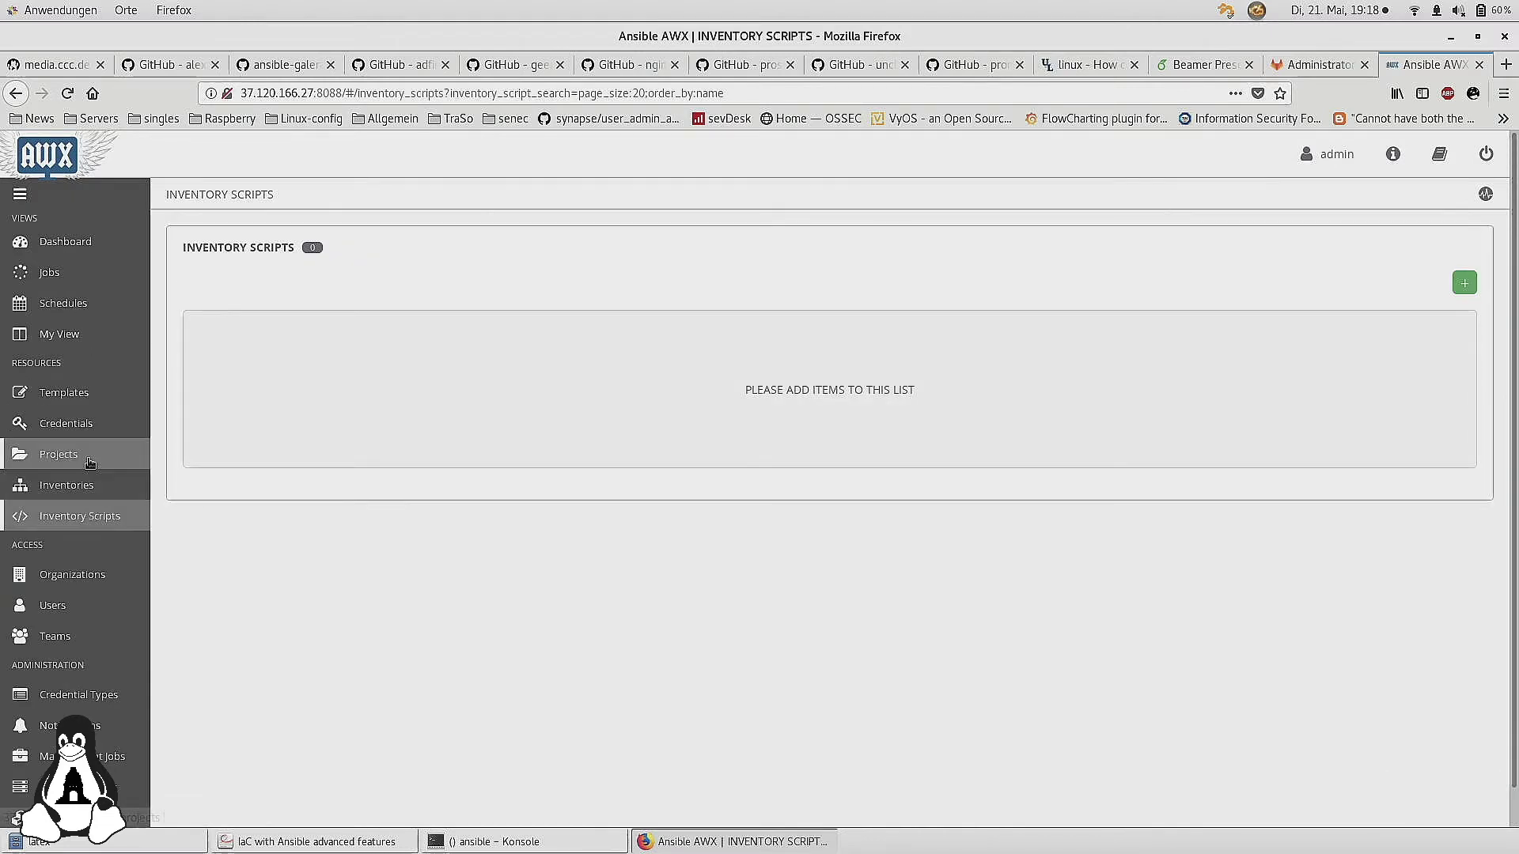
Compare Projects, Inventories and Inventory Scripts, then open the ansible project's details
{"action": "left_click", "coordinate": [89, 461]}
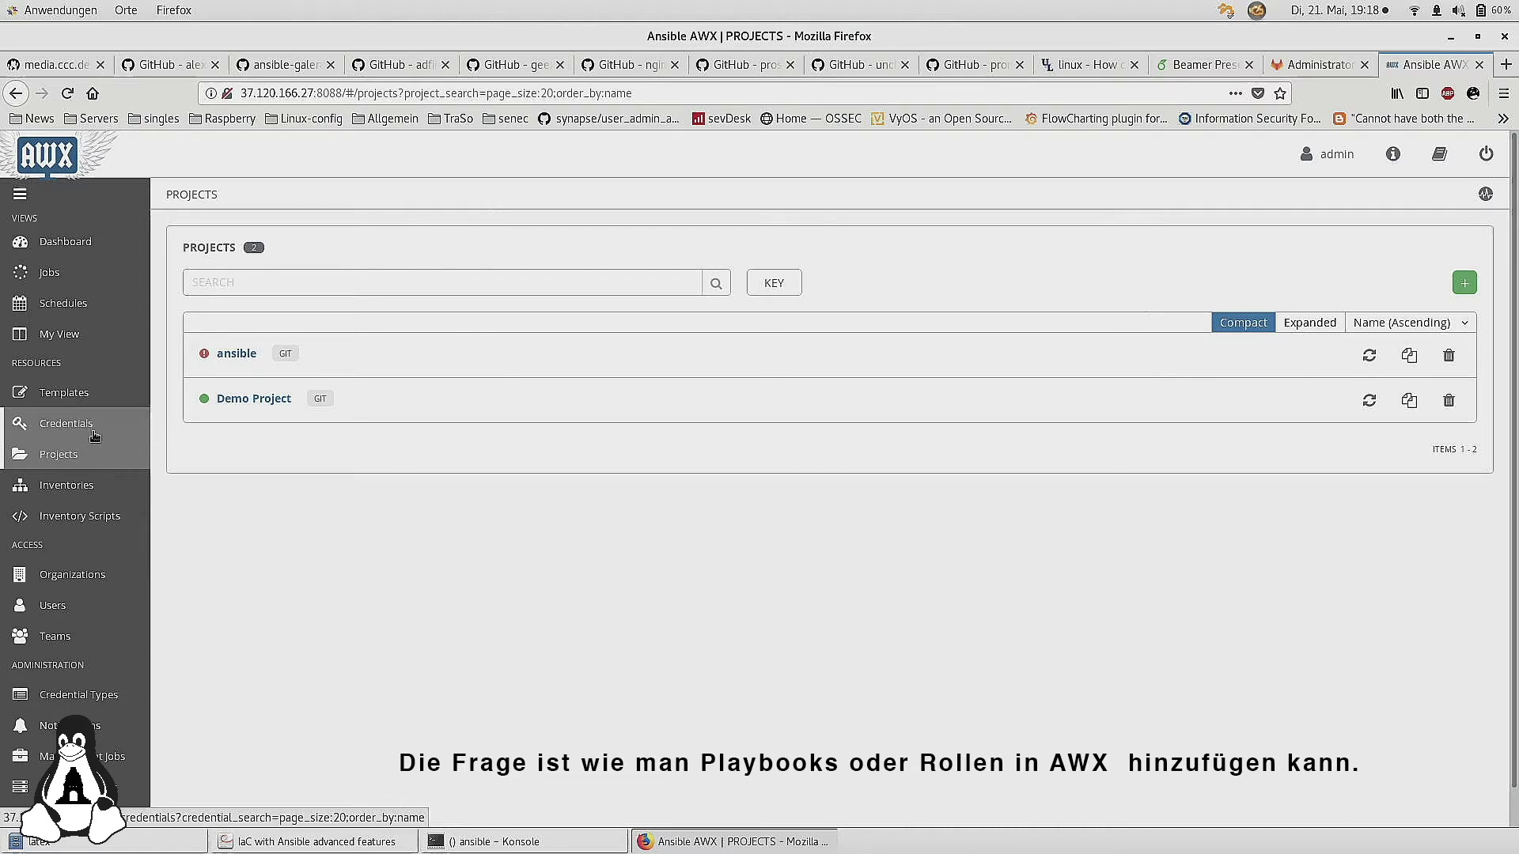
{"action": "left_click", "coordinate": [96, 485]}
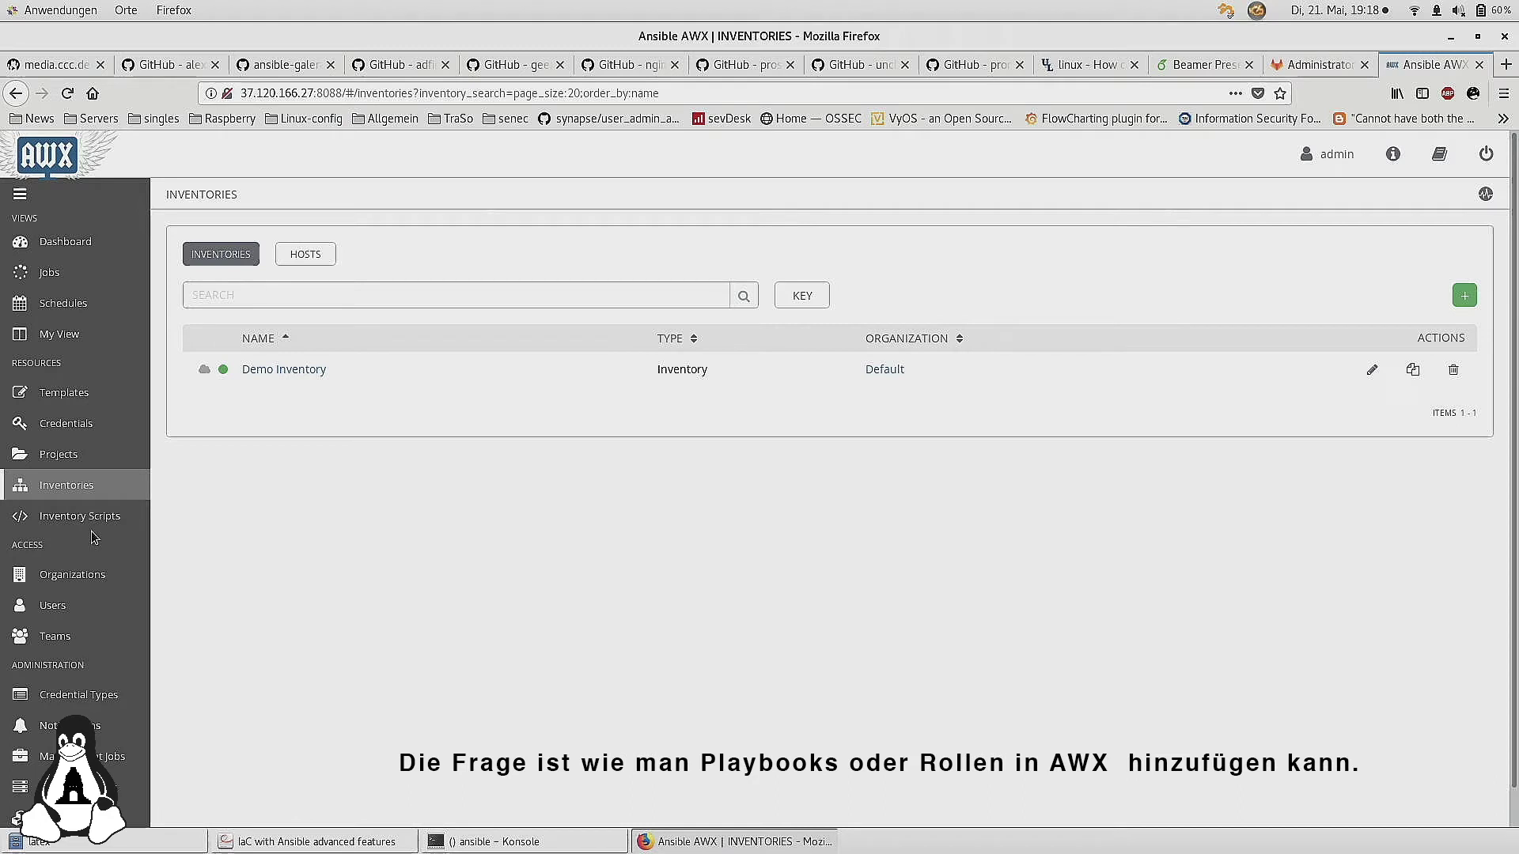
{"action": "left_click", "coordinate": [88, 524]}
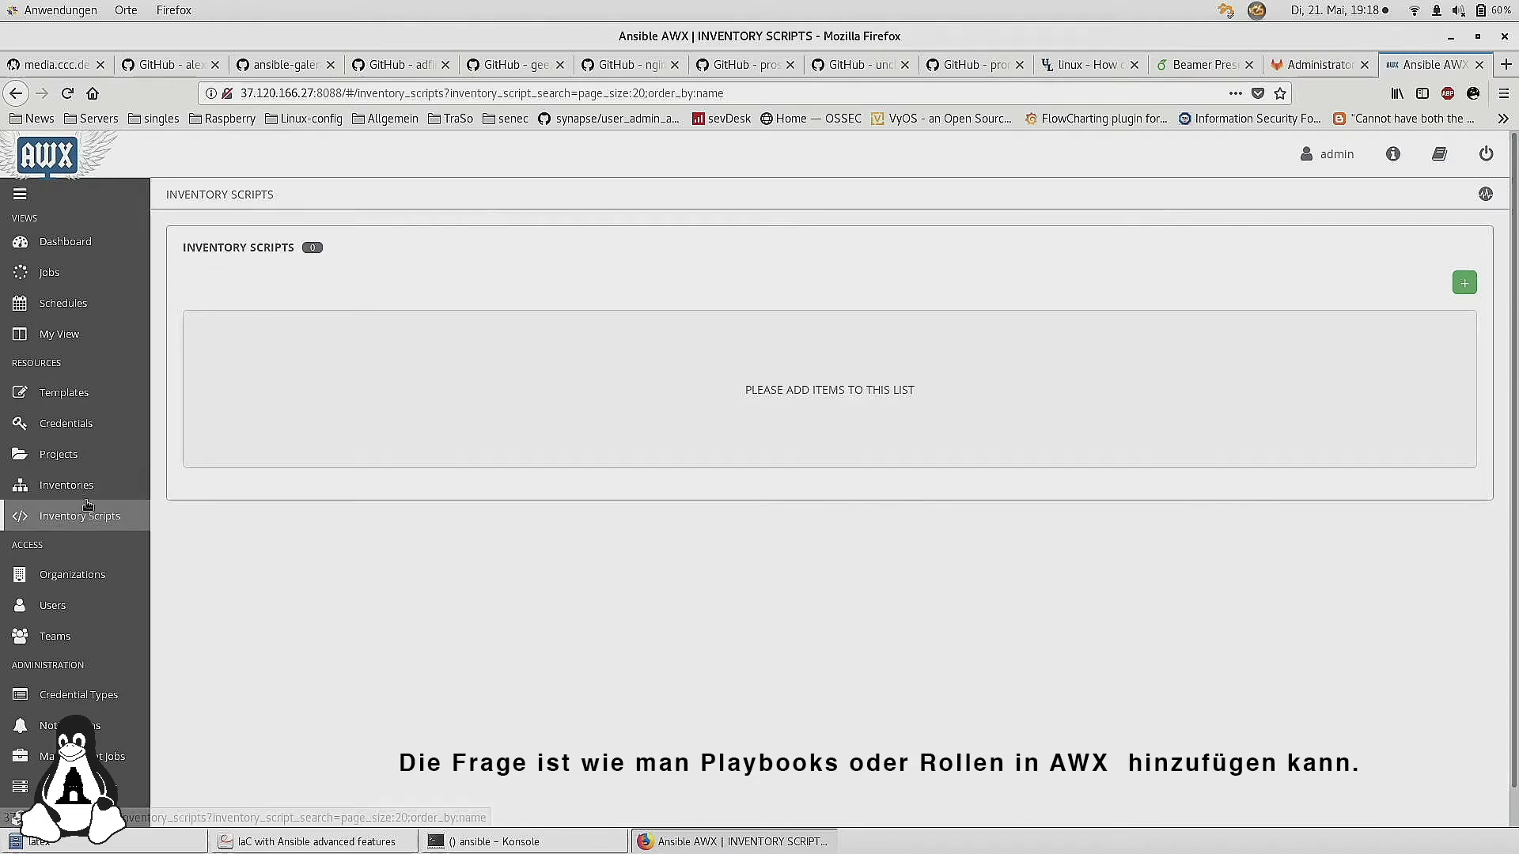
{"action": "left_click", "coordinate": [75, 455]}
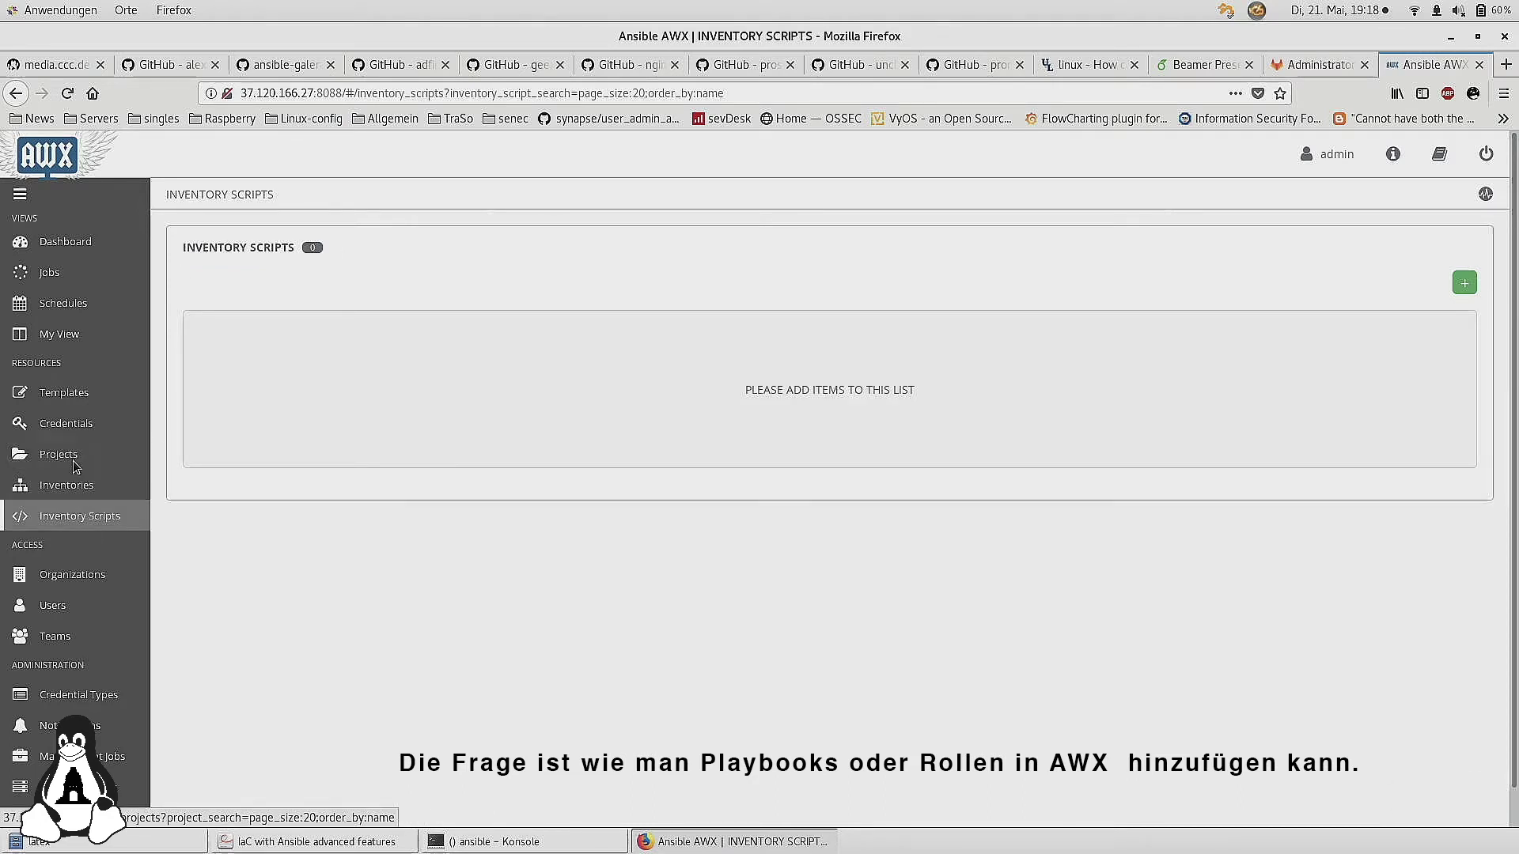
{"action": "left_click", "coordinate": [241, 354]}
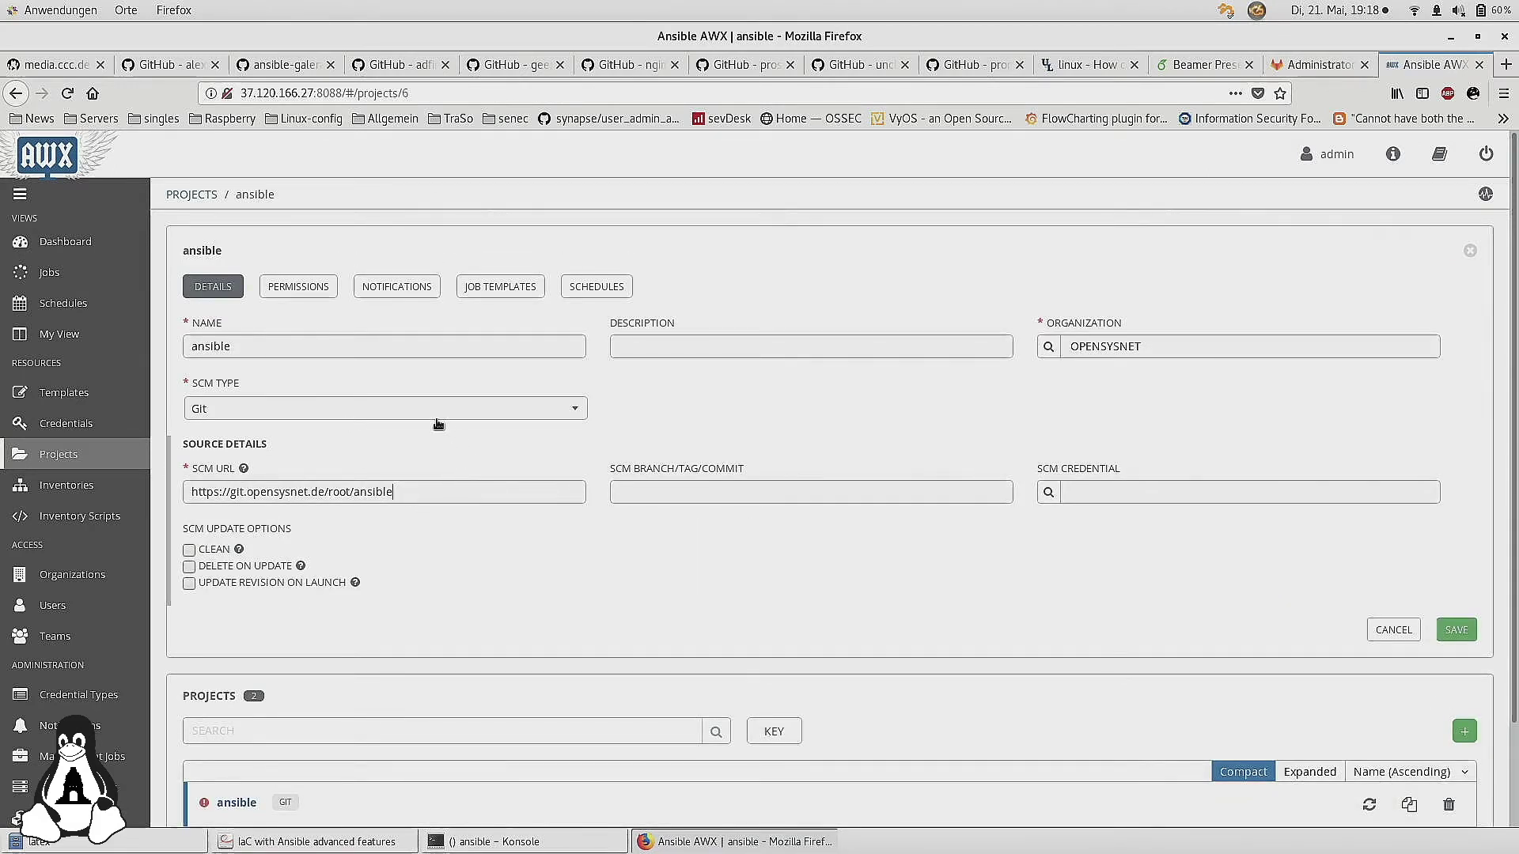
Check the available SCM Type options, keep Git, and return to the Inventories list
{"action": "left_click", "coordinate": [468, 411]}
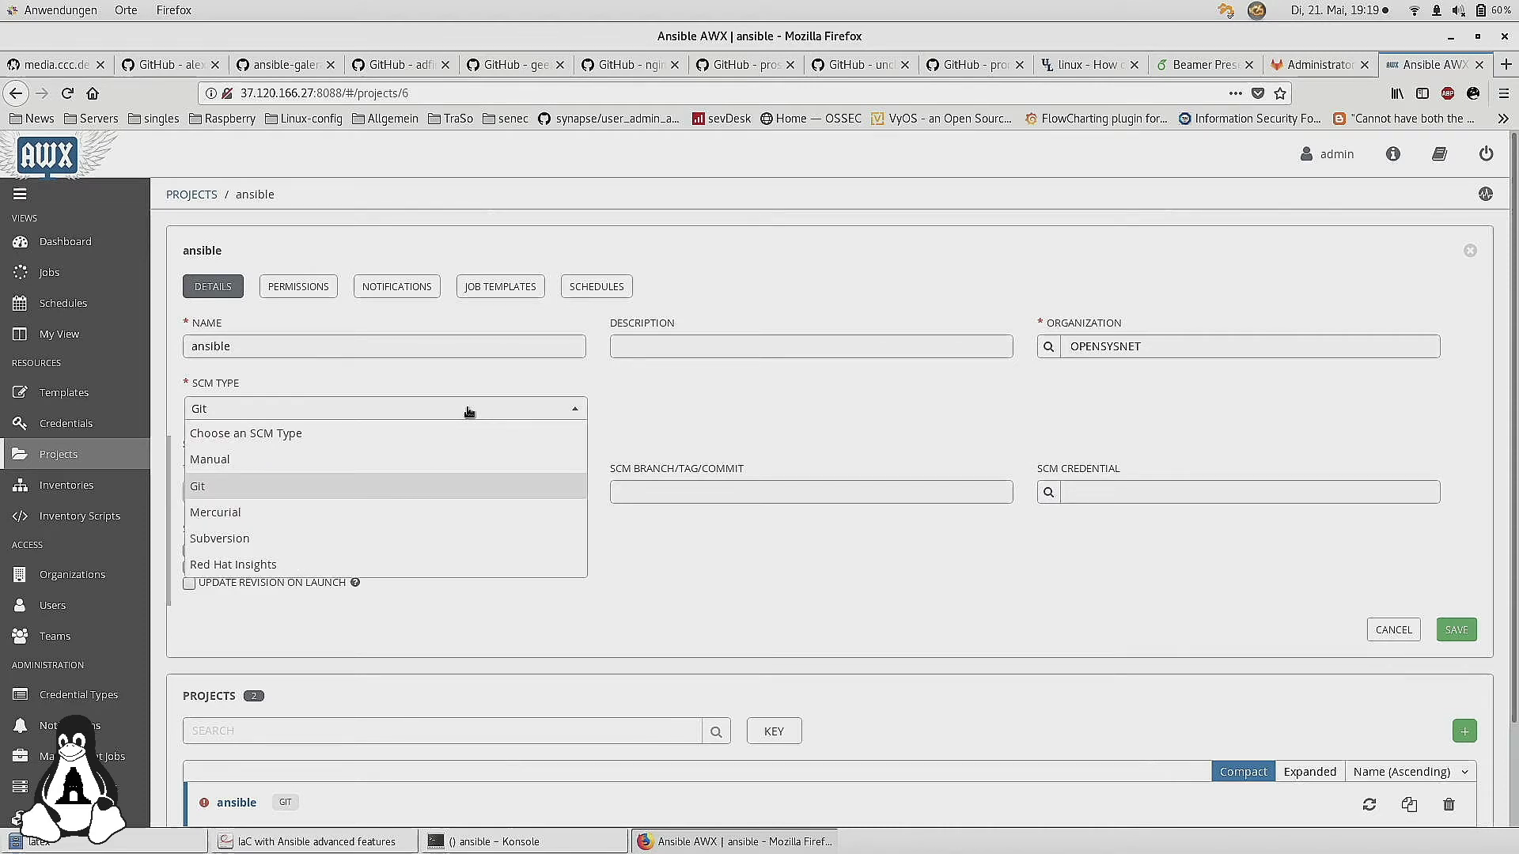
{"action": "left_click", "coordinate": [675, 417]}
{"action": "scroll", "coordinate": [673, 582], "scroll_direction": "down", "scroll_amount": 3}
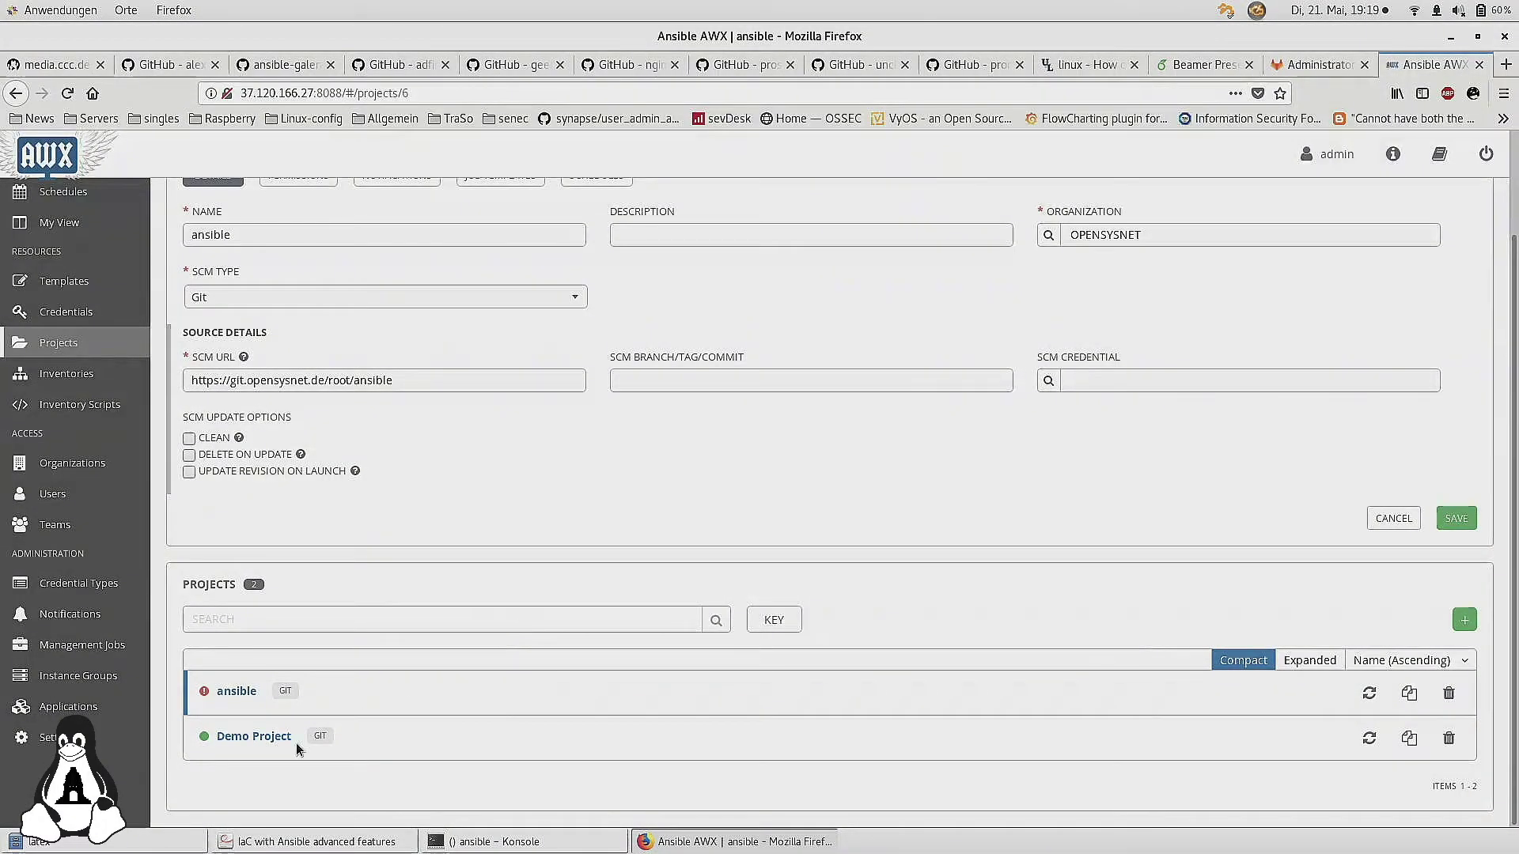
{"action": "scroll", "coordinate": [490, 568], "scroll_direction": "up", "scroll_amount": 3}
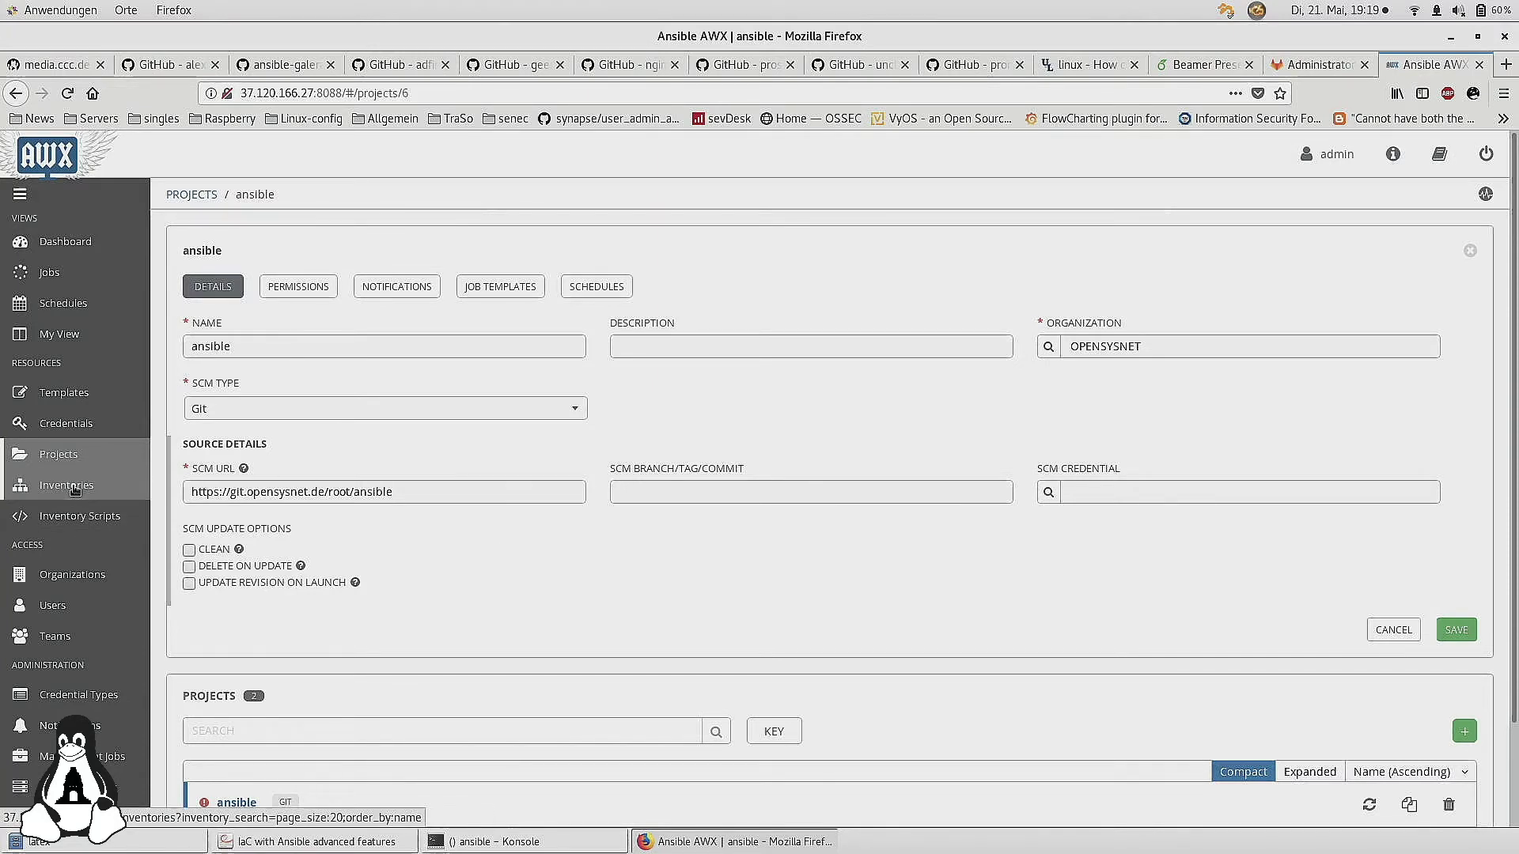
{"action": "left_click", "coordinate": [75, 488]}
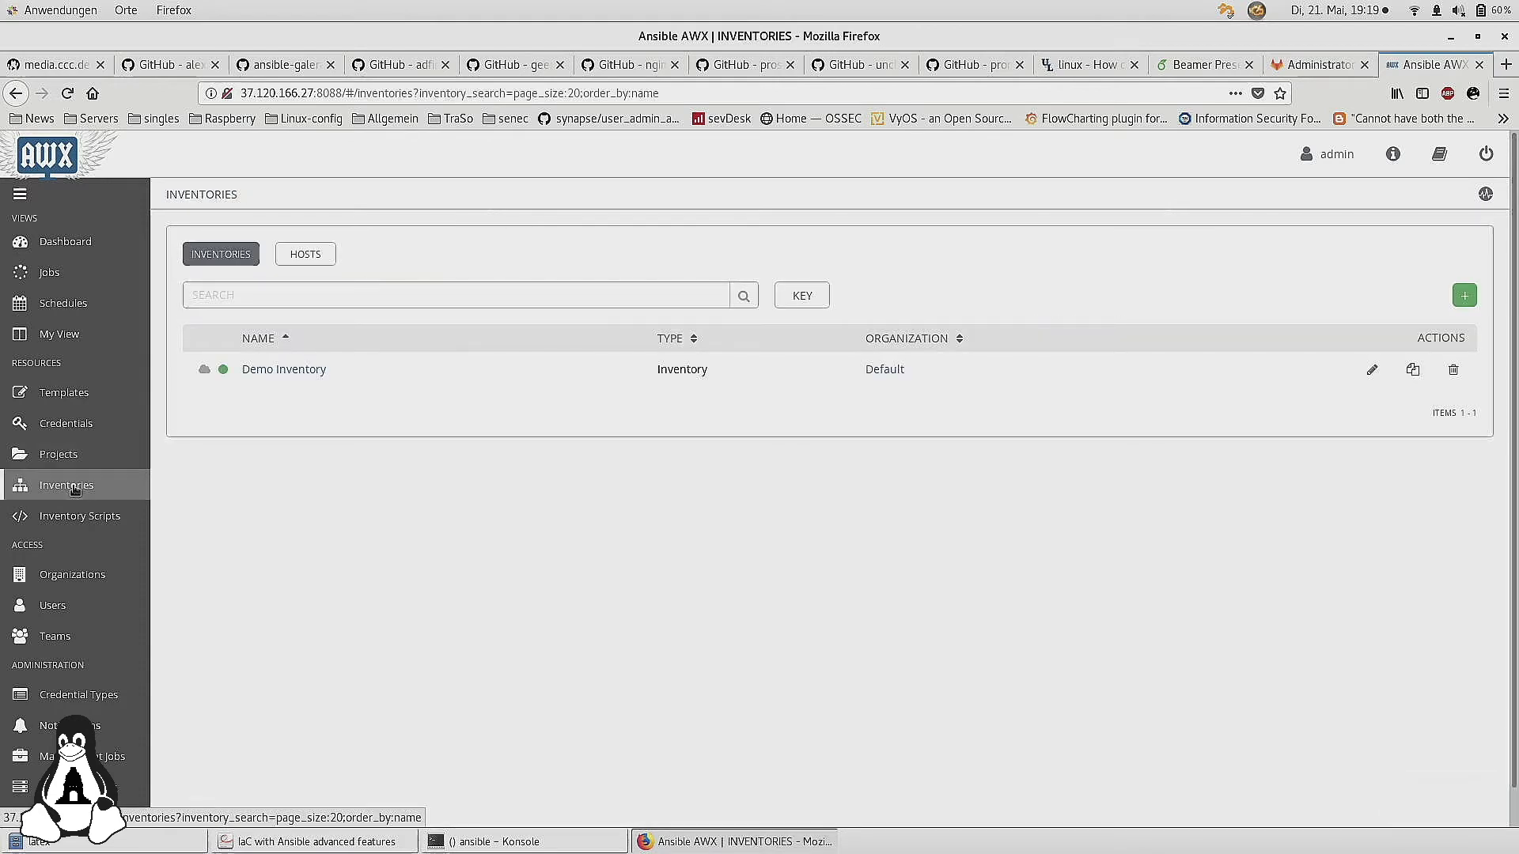
Visit the My View, Schedules and Jobs pages, then return to the Dashboard
{"action": "left_click", "coordinate": [66, 343]}
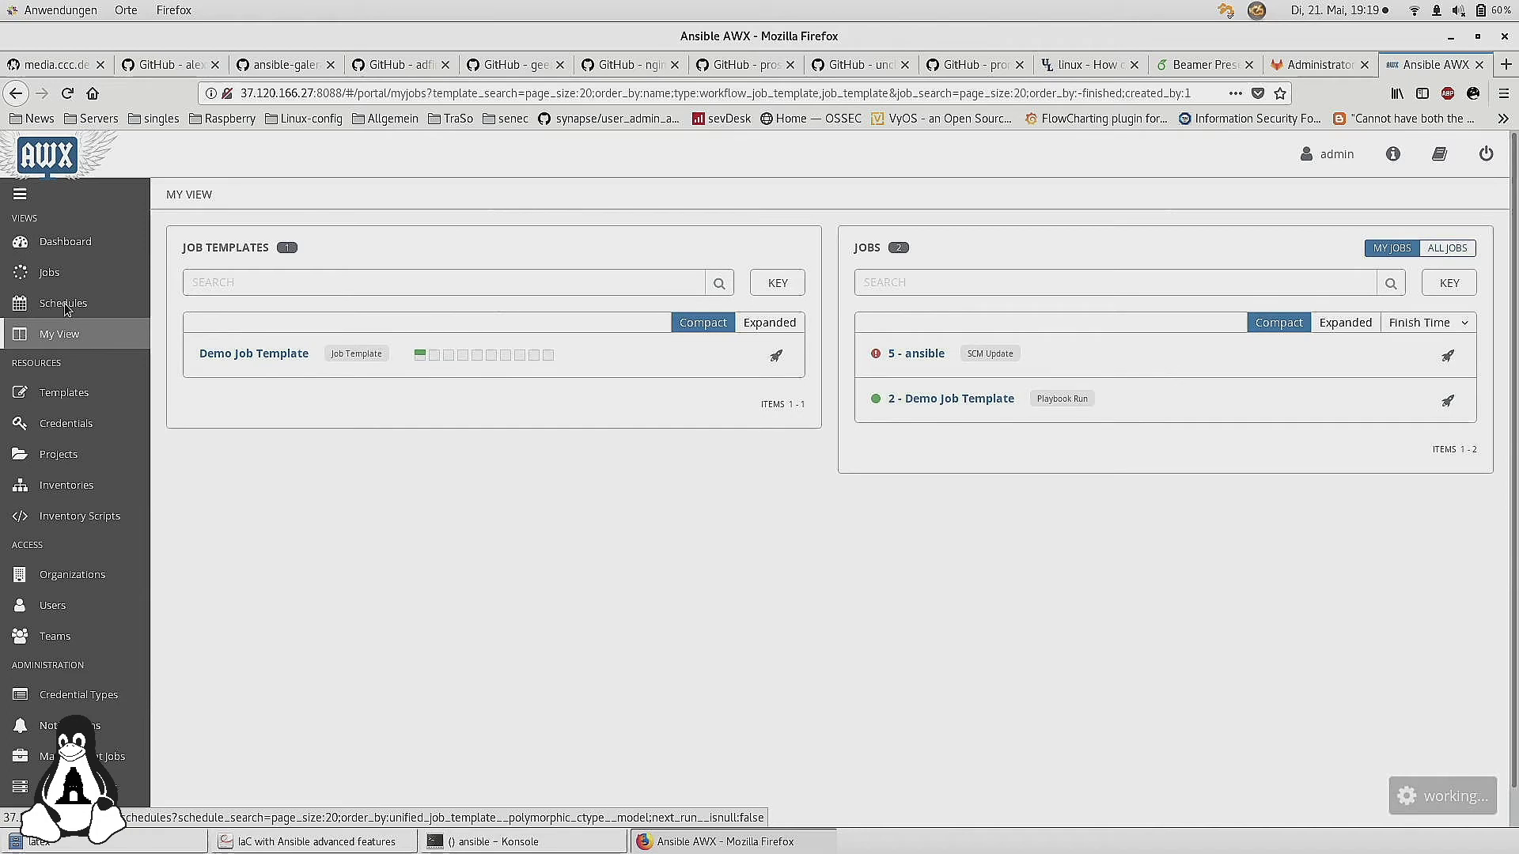
{"action": "left_click", "coordinate": [65, 307]}
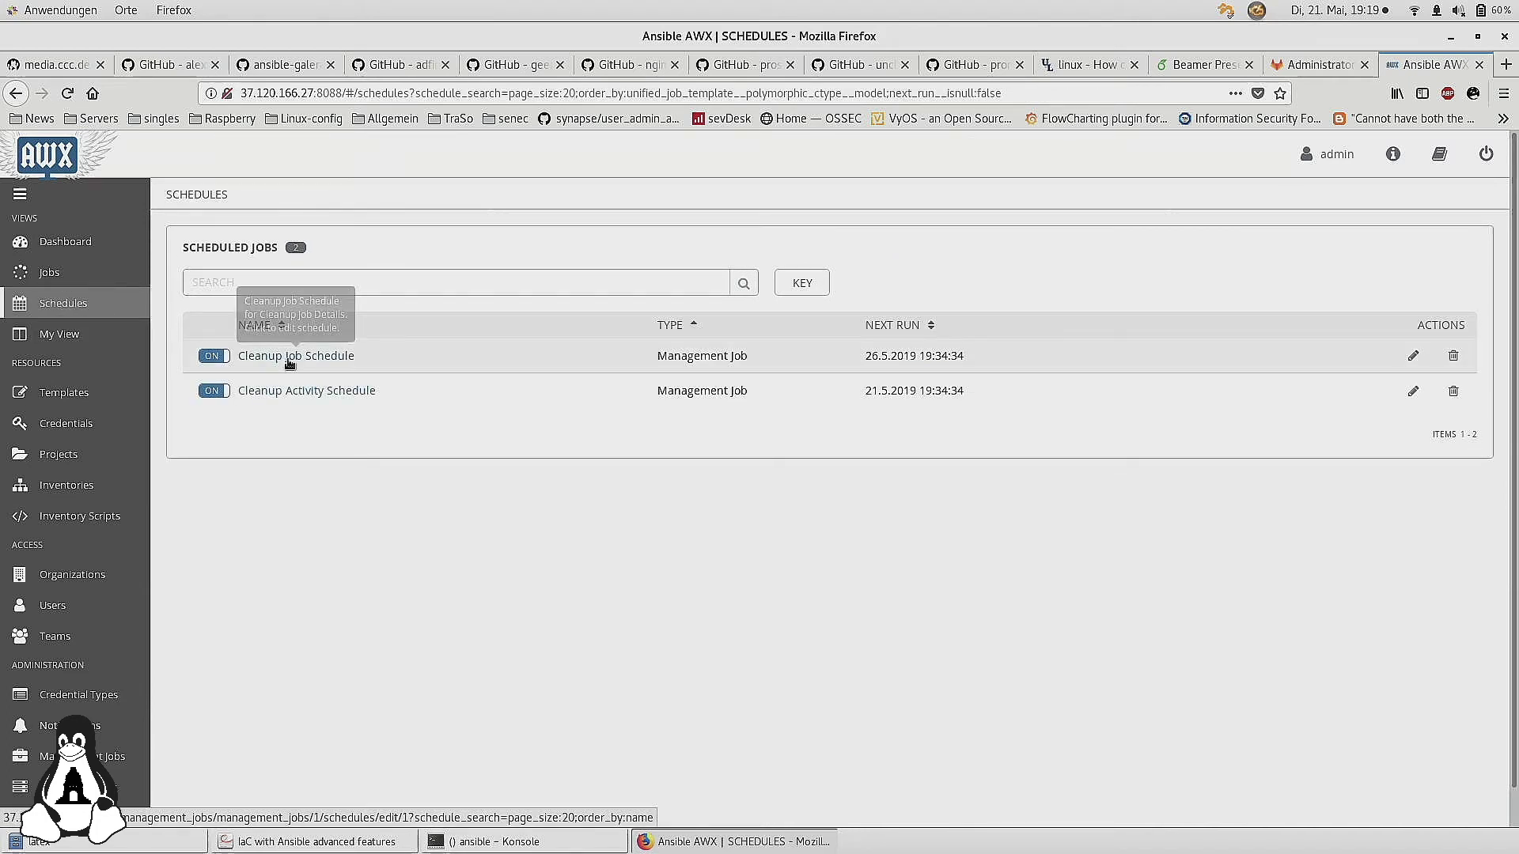
{"action": "left_click", "coordinate": [63, 282]}
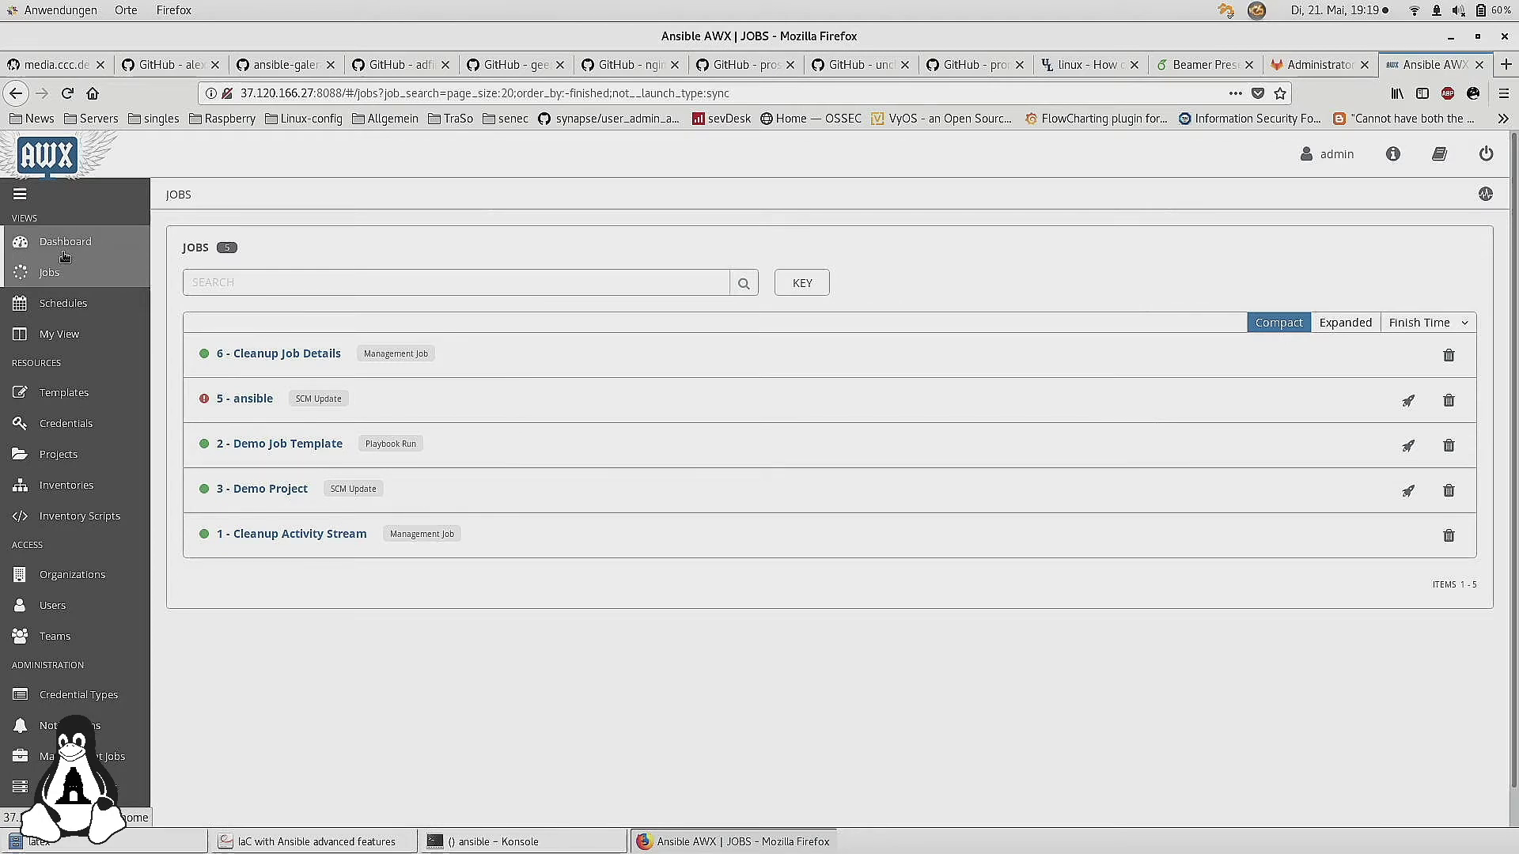
{"action": "left_click", "coordinate": [65, 252]}
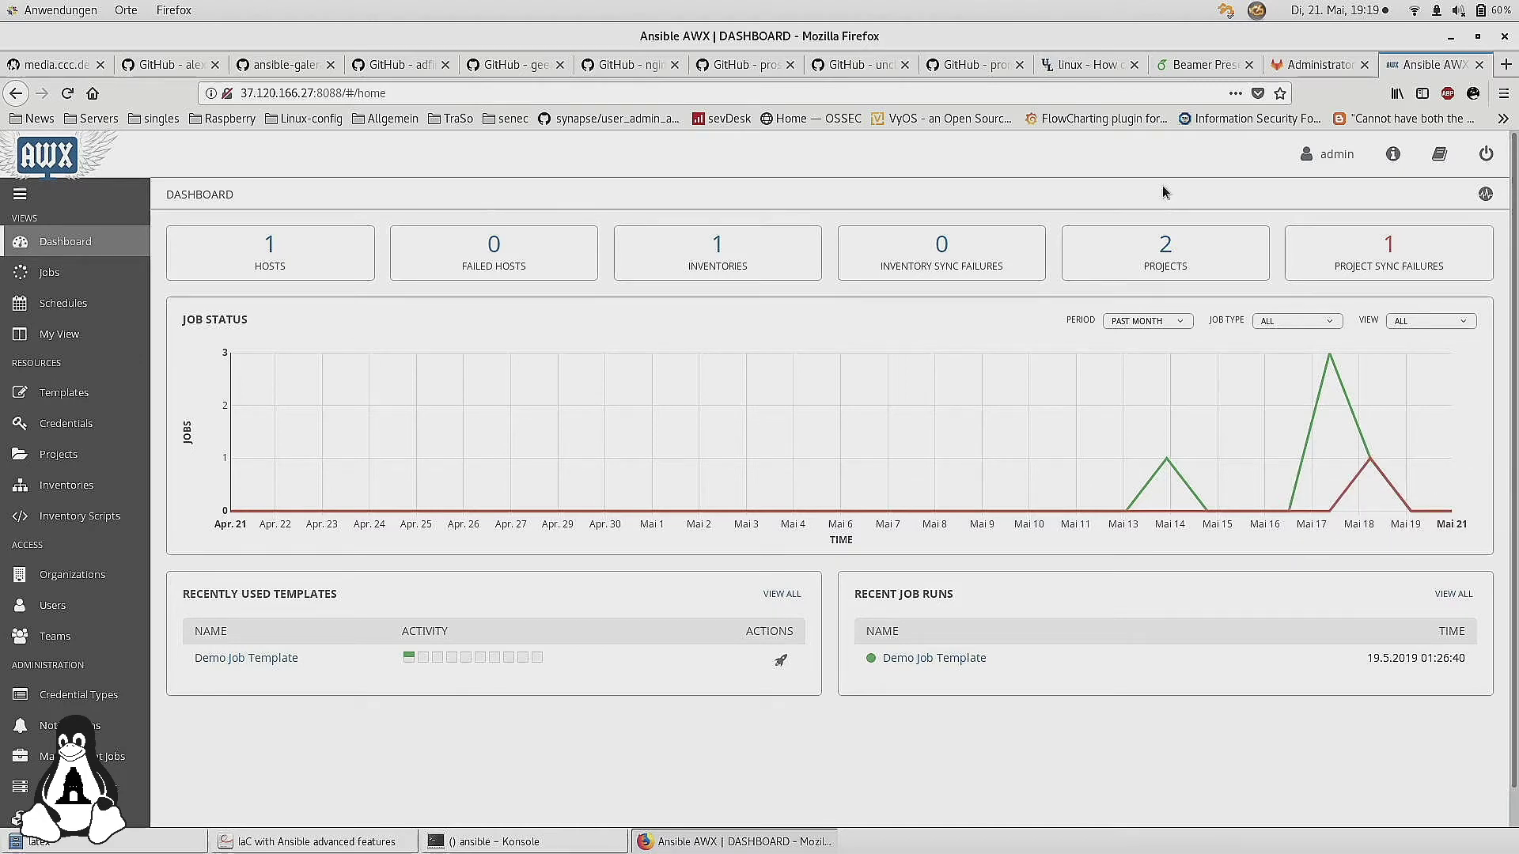
In Konsole, review the inventory graph output and enter 'vim setup' at the prompt
{"action": "left_click", "coordinate": [522, 841]}
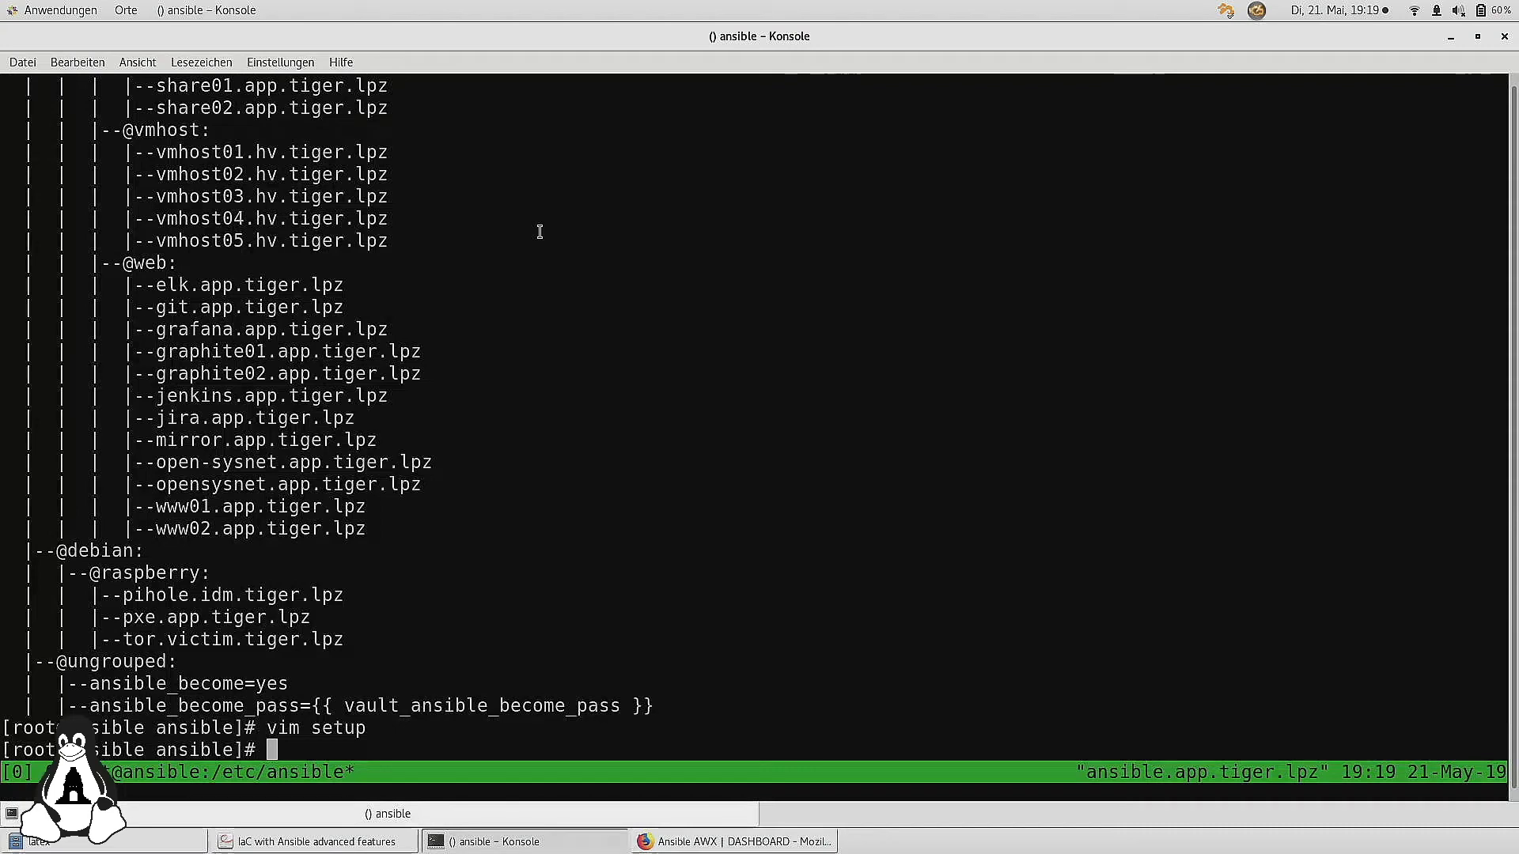
{"action": "scroll", "coordinate": [759, 419], "scroll_direction": "up", "scroll_amount": 8}
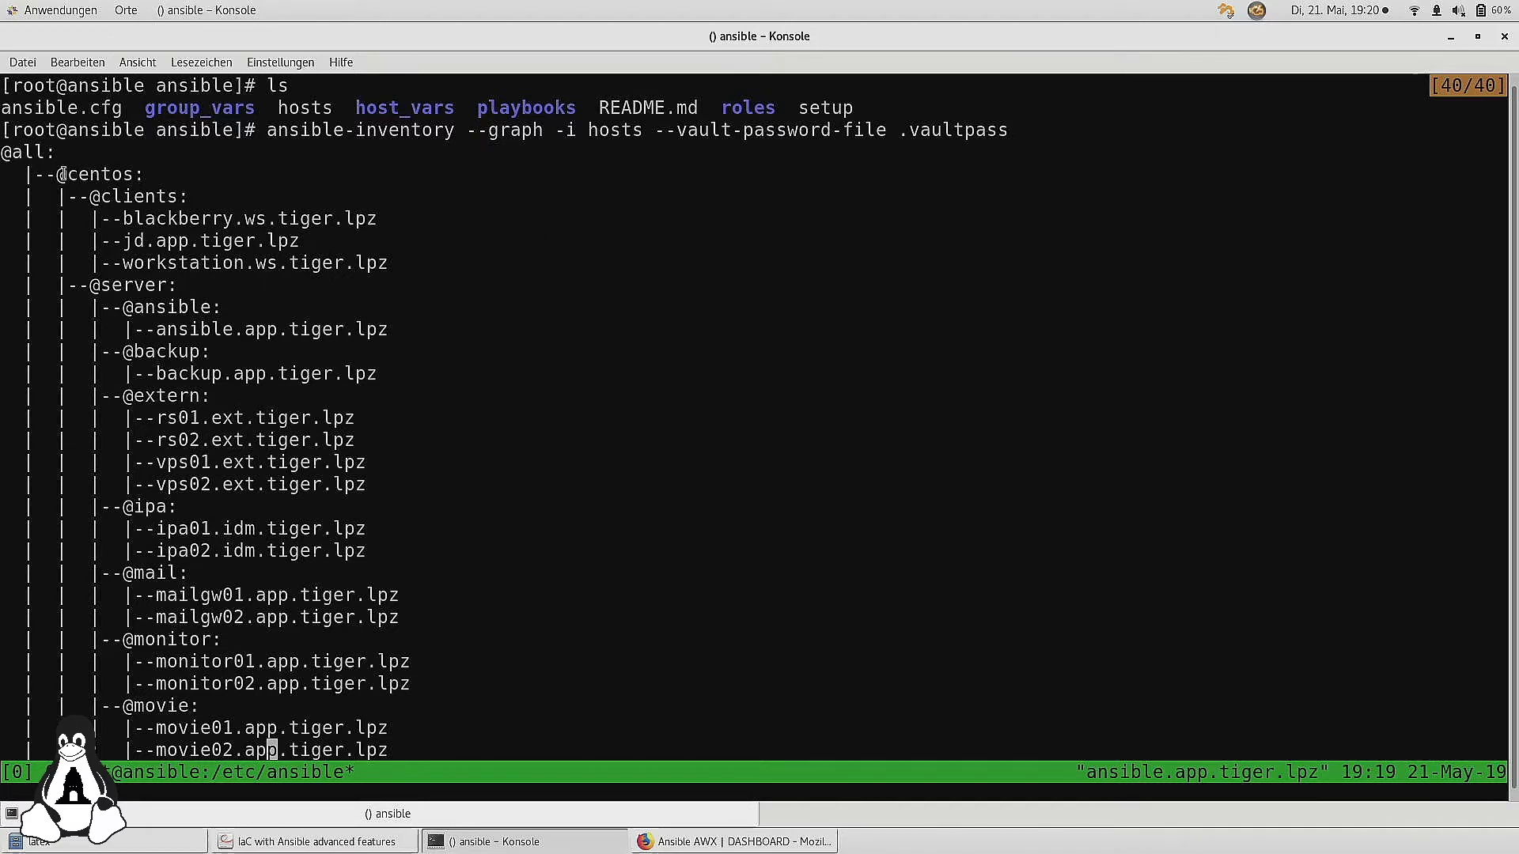
{"action": "scroll", "coordinate": [77, 292], "scroll_direction": "down", "scroll_amount": 8}
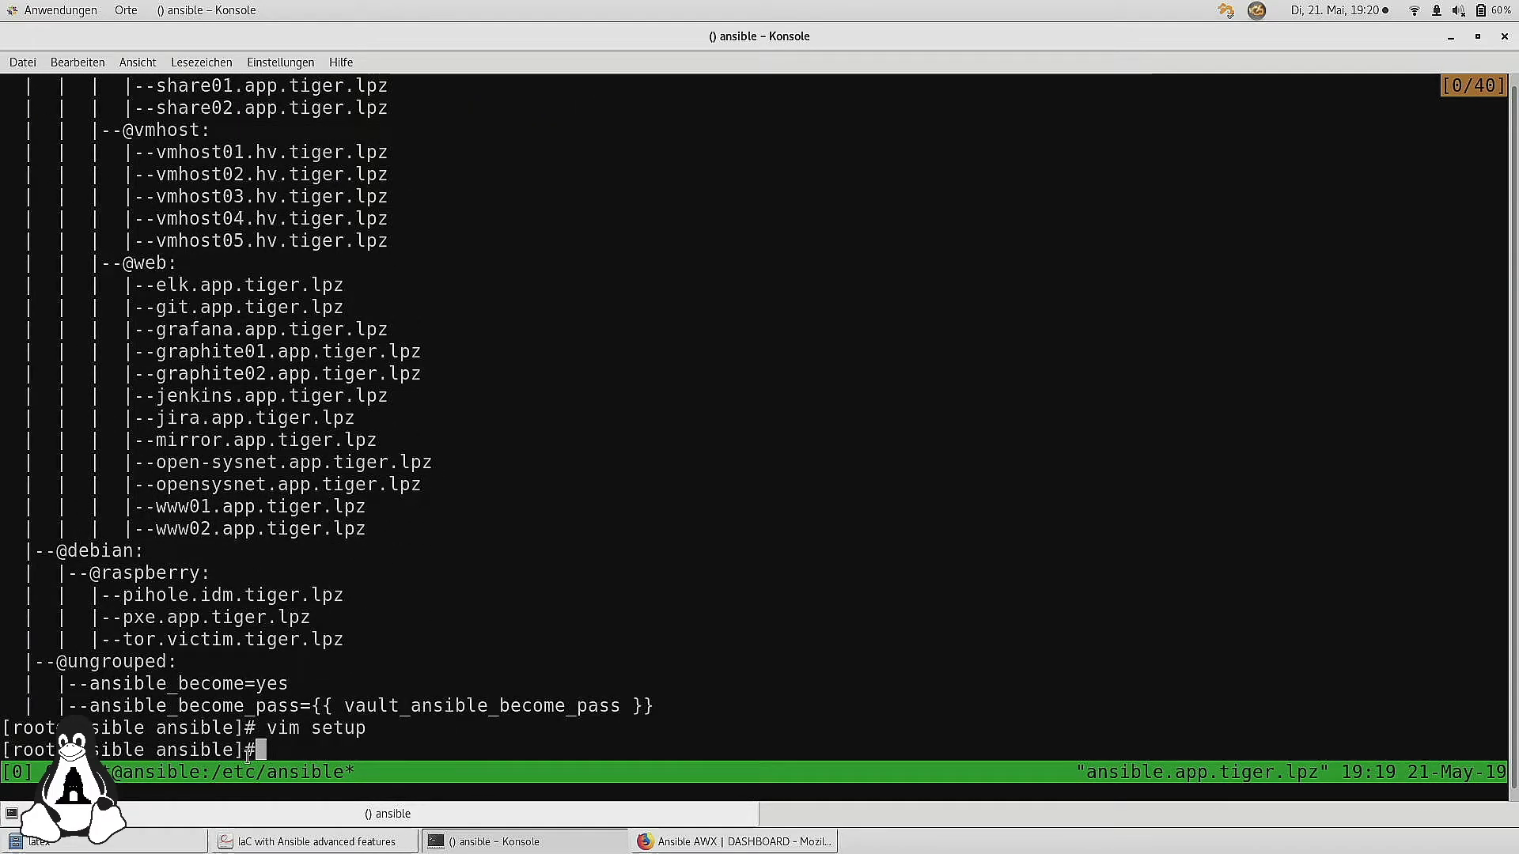
{"action": "type", "text": "q"}
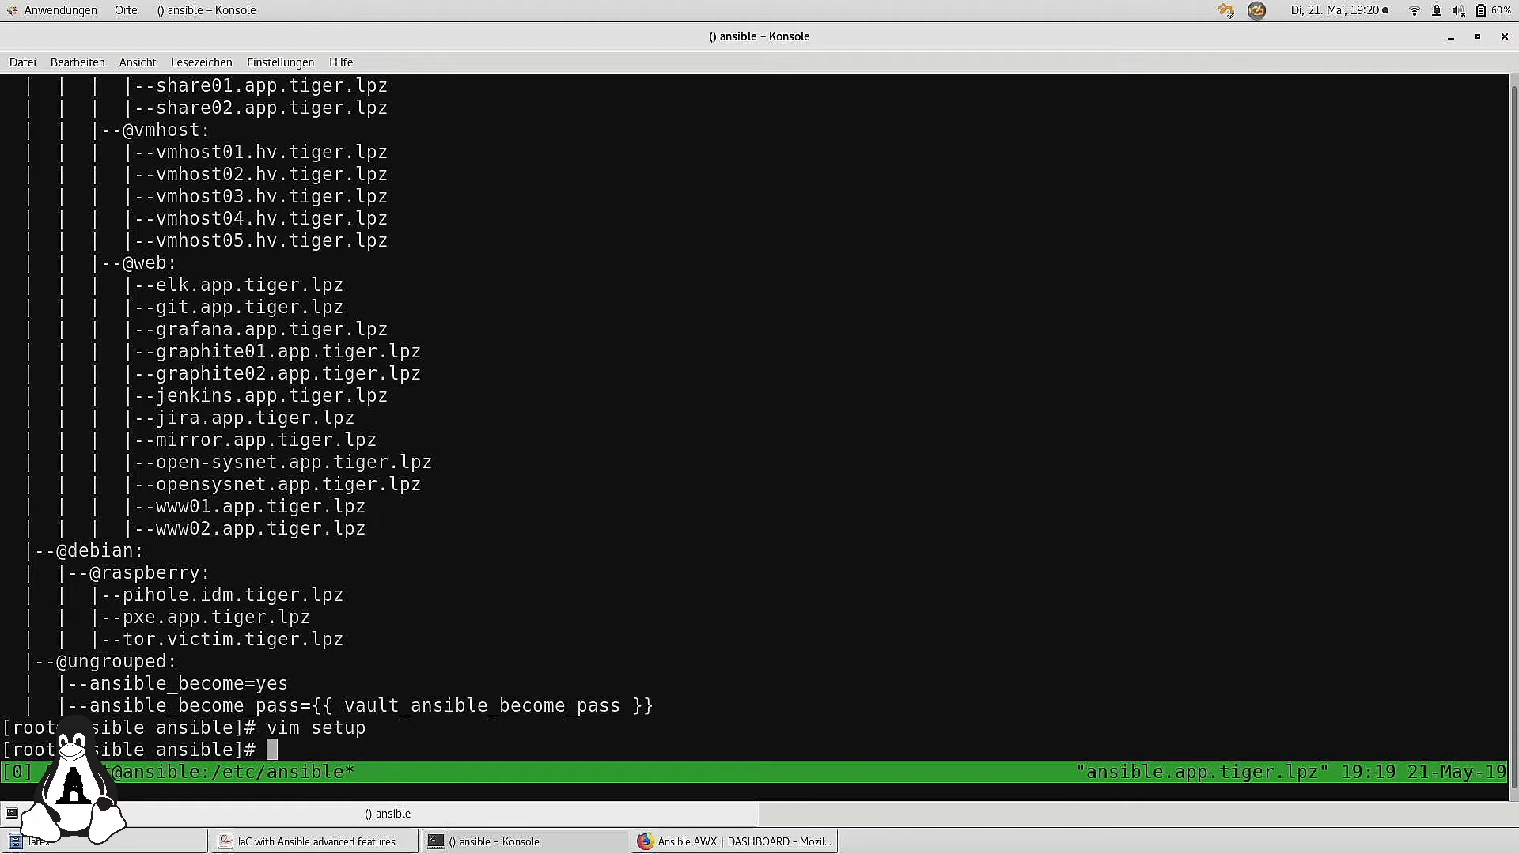
{"action": "type", "text": "vim setup"}
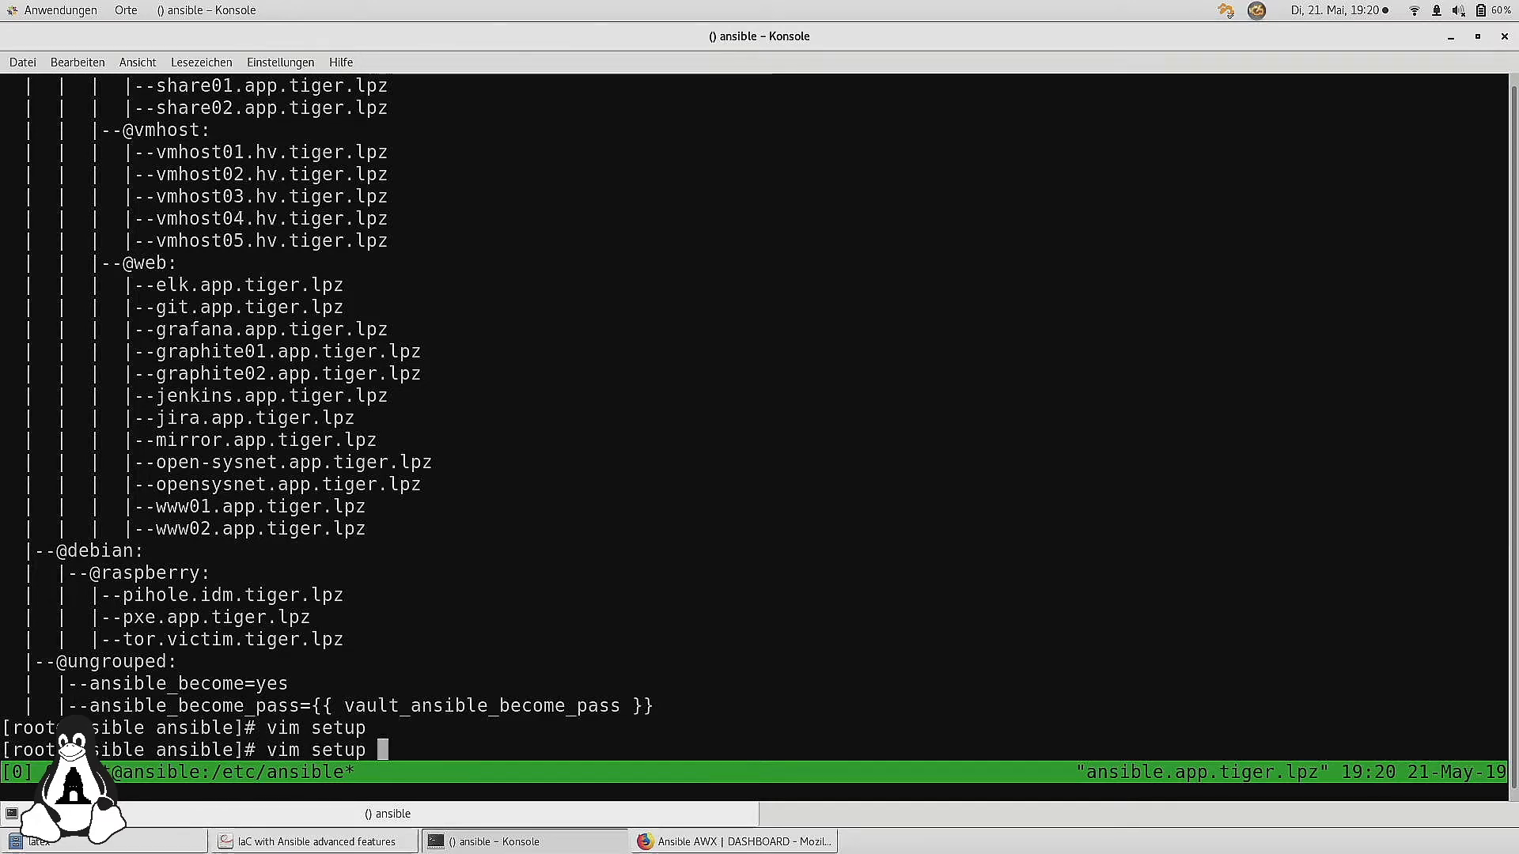
Open the setup facts file in vim and move down to the ansible_devices section
{"action": "key", "text": "Return"}
{"action": "key", "text": "ctrl+b"}
{"action": "key", "text": "ctrl+b"}
{"action": "key", "text": "ctrl+b"}
{"action": "key", "text": "ctrl+b"}
{"action": "key", "text": "ctrl+b"}
{"action": "key", "text": "ctrl+b"}
{"action": "key", "text": "ctrl+b"}
{"action": "key", "text": "ctrl+b"}
{"action": "key", "text": "ctrl+b"}
{"action": "key", "text": "ctrl+b"}
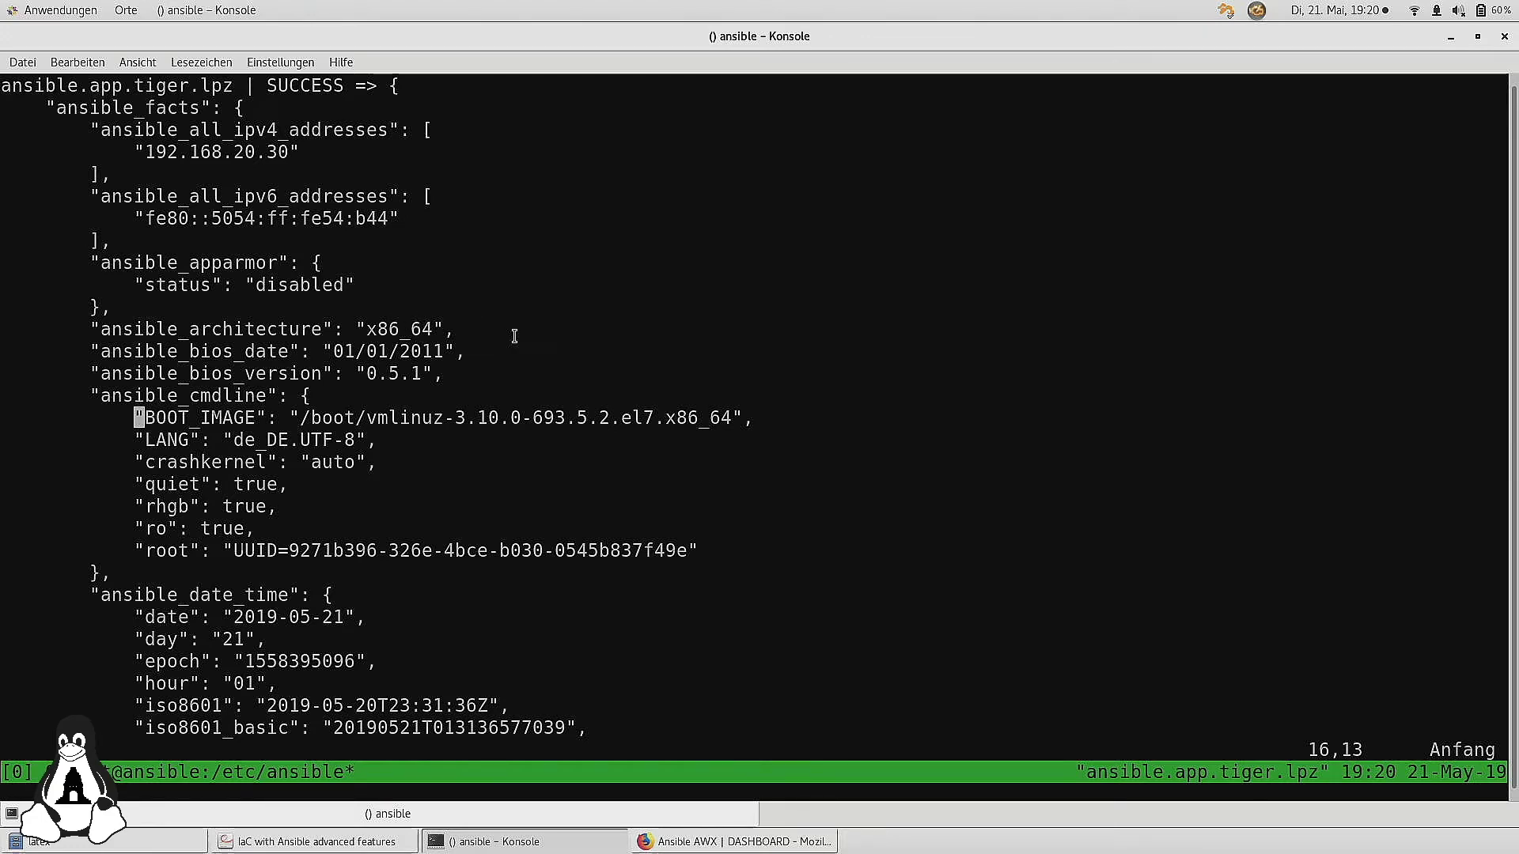
{"action": "key", "text": "Down"}
{"action": "key", "text": "Down"}
{"action": "key", "text": "Down"}
{"action": "key", "text": "Down"}
{"action": "key", "text": "Down"}
{"action": "key", "text": "Down"}
{"action": "key", "text": "Down"}
{"action": "key", "text": "Down"}
{"action": "key", "text": "Down"}
{"action": "key", "text": "Down"}
{"action": "key", "text": "Down"}
{"action": "key", "text": "Down"}
{"action": "key", "text": "Down"}
{"action": "key", "text": "Down"}
{"action": "key", "text": "Down"}
{"action": "key", "text": "Down"}
{"action": "key", "text": "Down"}
{"action": "key", "text": "Down"}
{"action": "key", "text": "Down"}
{"action": "key", "text": "Down"}
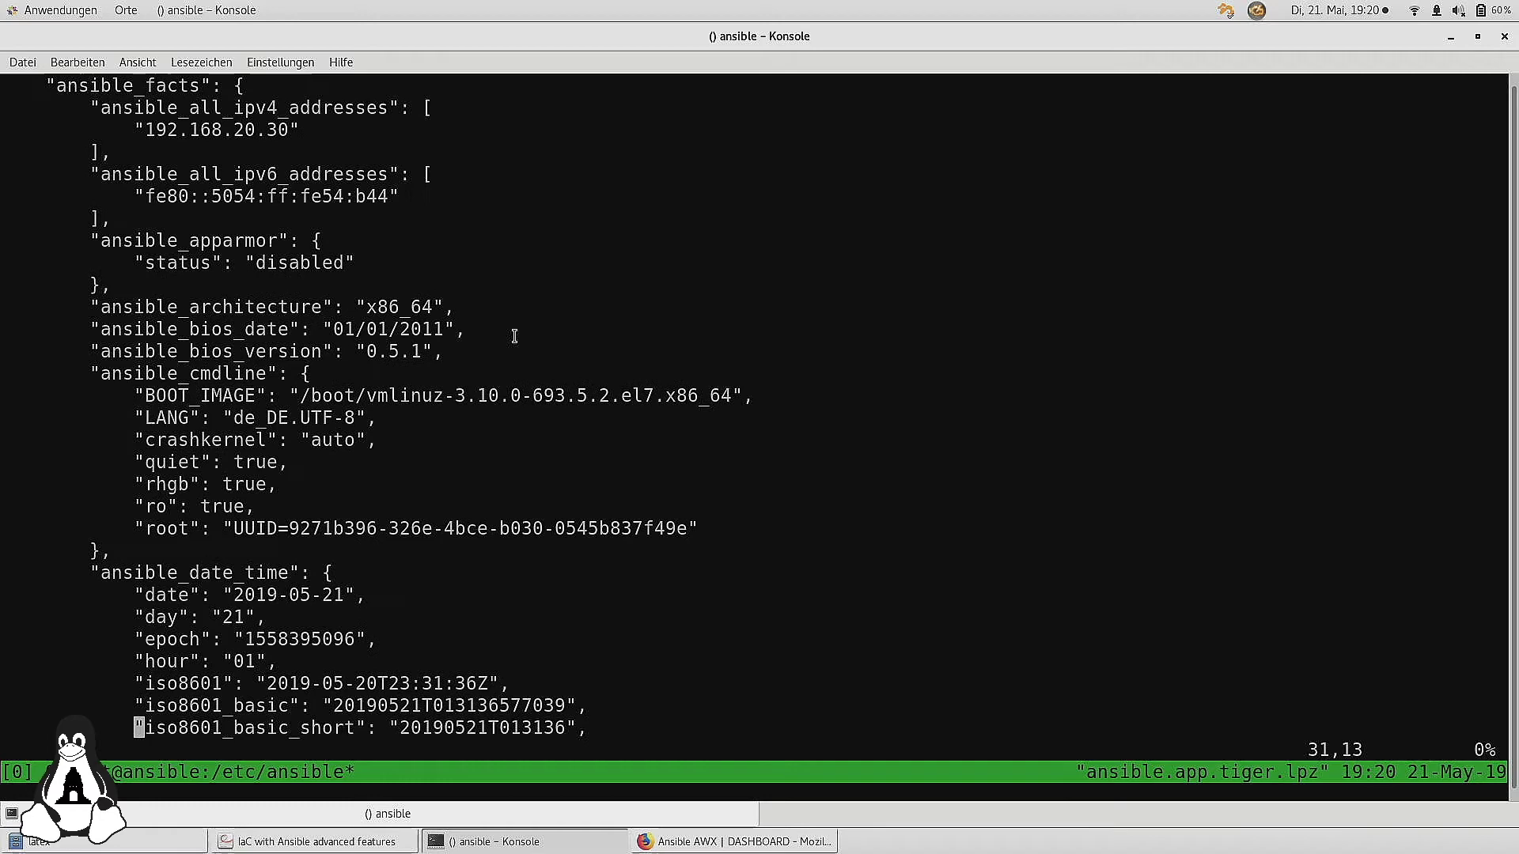
{"action": "key", "text": "Down"}
{"action": "key", "text": "Down"}
{"action": "key", "text": "Down"}
{"action": "key", "text": "Down"}
{"action": "key", "text": "Down"}
{"action": "key", "text": "Down"}
{"action": "key", "text": "Down"}
{"action": "key", "text": "Down"}
{"action": "key", "text": "Down"}
{"action": "key", "text": "Down"}
{"action": "key", "text": "Down"}
{"action": "key", "text": "Down"}
{"action": "key", "text": "Down"}
{"action": "key", "text": "Down"}
{"action": "key", "text": "Down"}
{"action": "key", "text": "Down"}
{"action": "key", "text": "Down"}
{"action": "key", "text": "Down"}
{"action": "key", "text": "Down"}
{"action": "key", "text": "Down"}
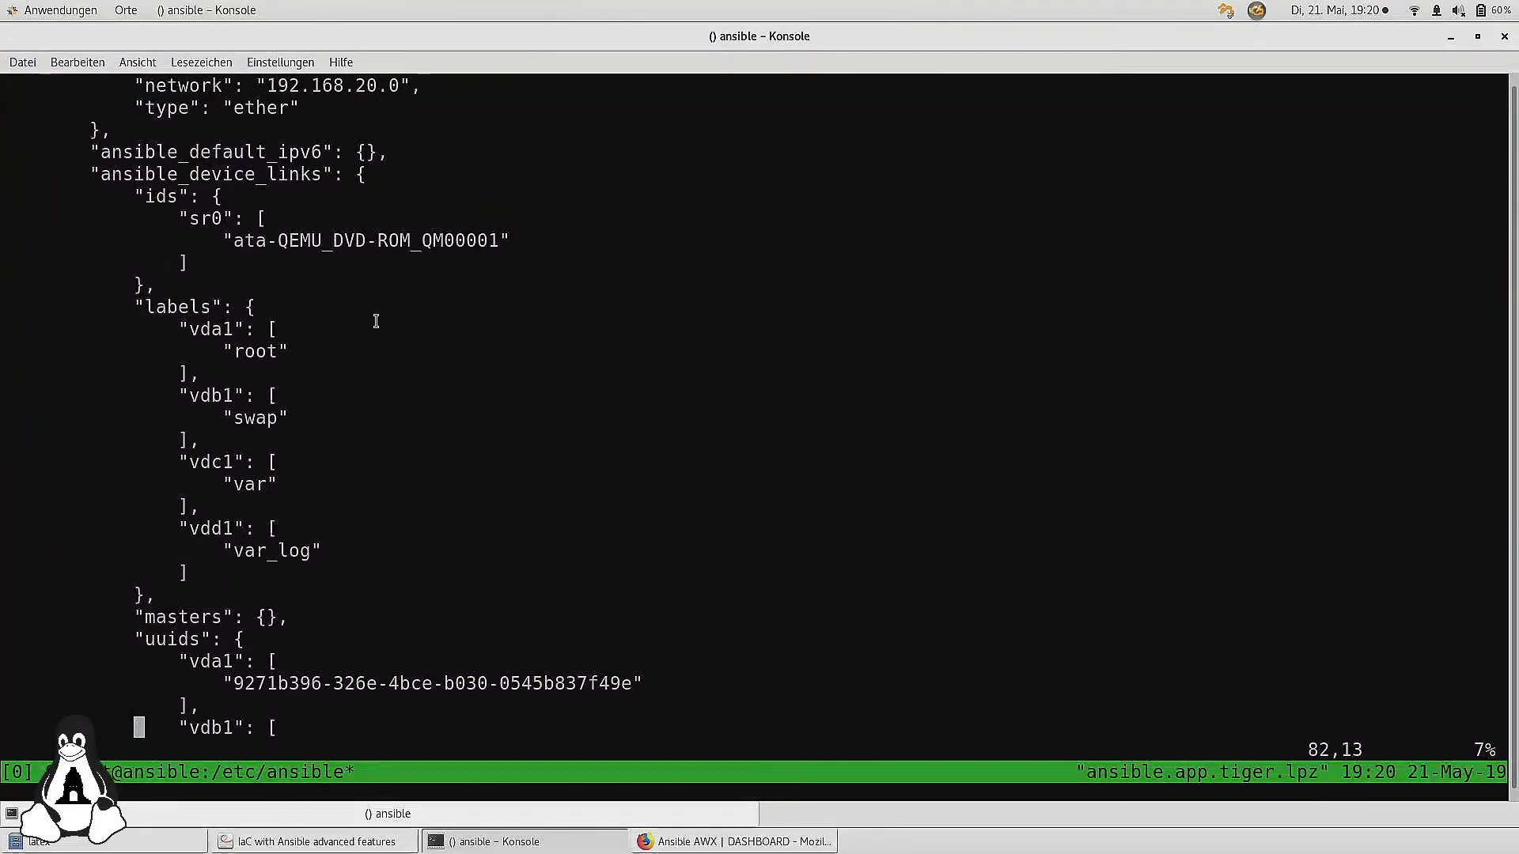
{"action": "key", "text": "Down"}
{"action": "key", "text": "Down"}
{"action": "key", "text": "Down"}
{"action": "key", "text": "Down"}
{"action": "key", "text": "Down"}
{"action": "key", "text": "Down"}
{"action": "key", "text": "Down"}
{"action": "key", "text": "Down"}
{"action": "key", "text": "Down"}
{"action": "key", "text": "Down"}
{"action": "key", "text": "Down"}
{"action": "key", "text": "Down"}
{"action": "key", "text": "Down"}
{"action": "key", "text": "Down"}
{"action": "key", "text": "Down"}
{"action": "key", "text": "Down"}
{"action": "key", "text": "Down"}
{"action": "key", "text": "Down"}
{"action": "key", "text": "Down"}
{"action": "key", "text": "Down"}
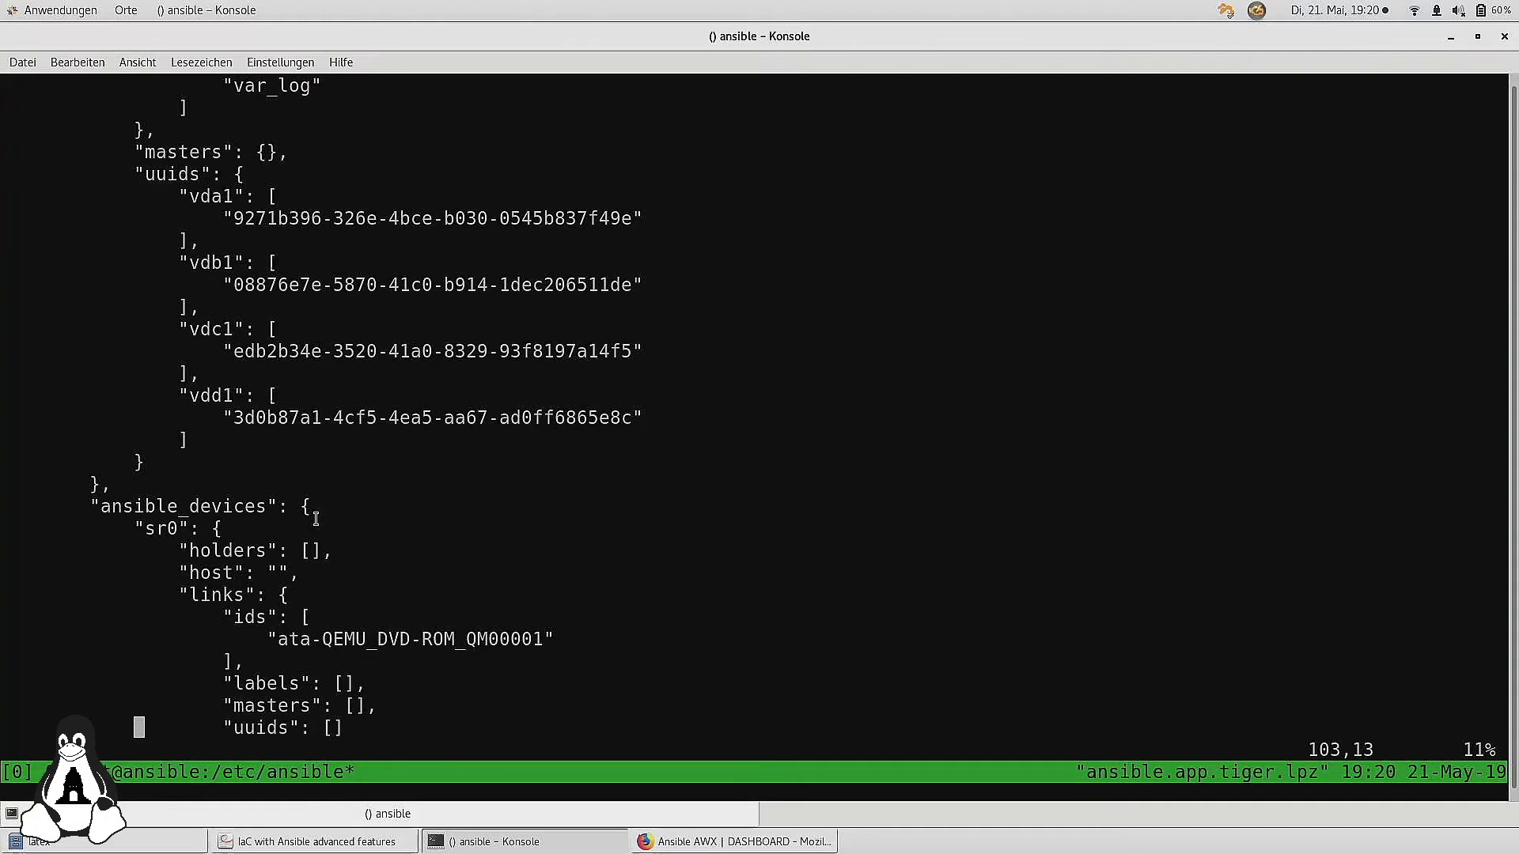
Scroll past the vdc and vdd disk entries and network facts to the file's end
{"action": "key", "text": "Down"}
{"action": "key", "text": "Down"}
{"action": "key", "text": "Down"}
{"action": "key", "text": "Down"}
{"action": "key", "text": "Down"}
{"action": "key", "text": "Down"}
{"action": "key", "text": "Down"}
{"action": "key", "text": "Down"}
{"action": "key", "text": "Down"}
{"action": "key", "text": "Down"}
{"action": "key", "text": "Down"}
{"action": "key", "text": "Down"}
{"action": "key", "text": "Down"}
{"action": "key", "text": "Down"}
{"action": "key", "text": "Down"}
{"action": "key", "text": "Down"}
{"action": "key", "text": "Down"}
{"action": "key", "text": "Down"}
{"action": "key", "text": "Down"}
{"action": "key", "text": "Down"}
{"action": "key", "text": "Down"}
{"action": "key", "text": "Down"}
{"action": "key", "text": "Down"}
{"action": "key", "text": "Down"}
{"action": "key", "text": "Down"}
{"action": "key", "text": "Down"}
{"action": "key", "text": "Down"}
{"action": "key", "text": "Down"}
{"action": "key", "text": "Down"}
{"action": "key", "text": "Down"}
{"action": "key", "text": "Down"}
{"action": "key", "text": "Down"}
{"action": "key", "text": "Down"}
{"action": "key", "text": "Down"}
{"action": "key", "text": "Down"}
{"action": "key", "text": "Down"}
{"action": "key", "text": "Down"}
{"action": "key", "text": "Down"}
{"action": "key", "text": "Down"}
{"action": "key", "text": "Down"}
{"action": "key", "text": "Down"}
{"action": "key", "text": "Down"}
{"action": "key", "text": "Down"}
{"action": "key", "text": "Down"}
{"action": "key", "text": "Down"}
{"action": "key", "text": "Down"}
{"action": "key", "text": "Down"}
{"action": "key", "text": "Down"}
{"action": "key", "text": "Down"}
{"action": "key", "text": "Down"}
{"action": "key", "text": "Down"}
{"action": "key", "text": "Down"}
{"action": "key", "text": "Down"}
{"action": "key", "text": "Down"}
{"action": "key", "text": "Down"}
{"action": "key", "text": "Down"}
{"action": "key", "text": "Down"}
{"action": "key", "text": "Down"}
{"action": "key", "text": "Down"}
{"action": "key", "text": "Down"}
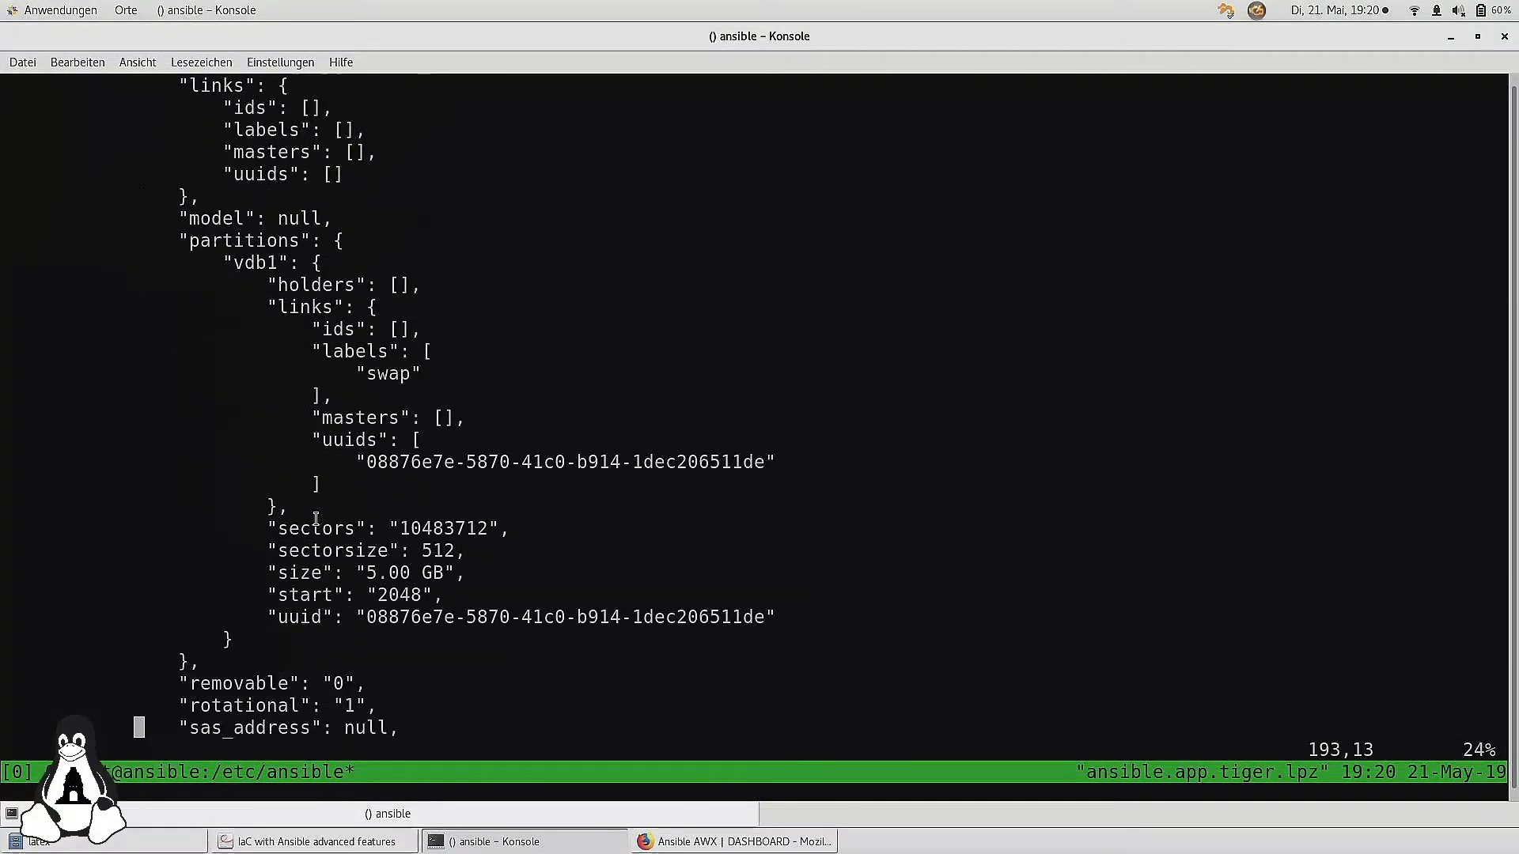
{"action": "key", "text": "Down"}
{"action": "key", "text": "Down"}
{"action": "key", "text": "Down"}
{"action": "key", "text": "Down"}
{"action": "key", "text": "Down"}
{"action": "key", "text": "Down"}
{"action": "key", "text": "Down"}
{"action": "key", "text": "Down"}
{"action": "key", "text": "Down"}
{"action": "key", "text": "Down"}
{"action": "key", "text": "Down"}
{"action": "key", "text": "Down"}
{"action": "key", "text": "Down"}
{"action": "key", "text": "Down"}
{"action": "key", "text": "Down"}
{"action": "key", "text": "Down"}
{"action": "key", "text": "Down"}
{"action": "key", "text": "Down"}
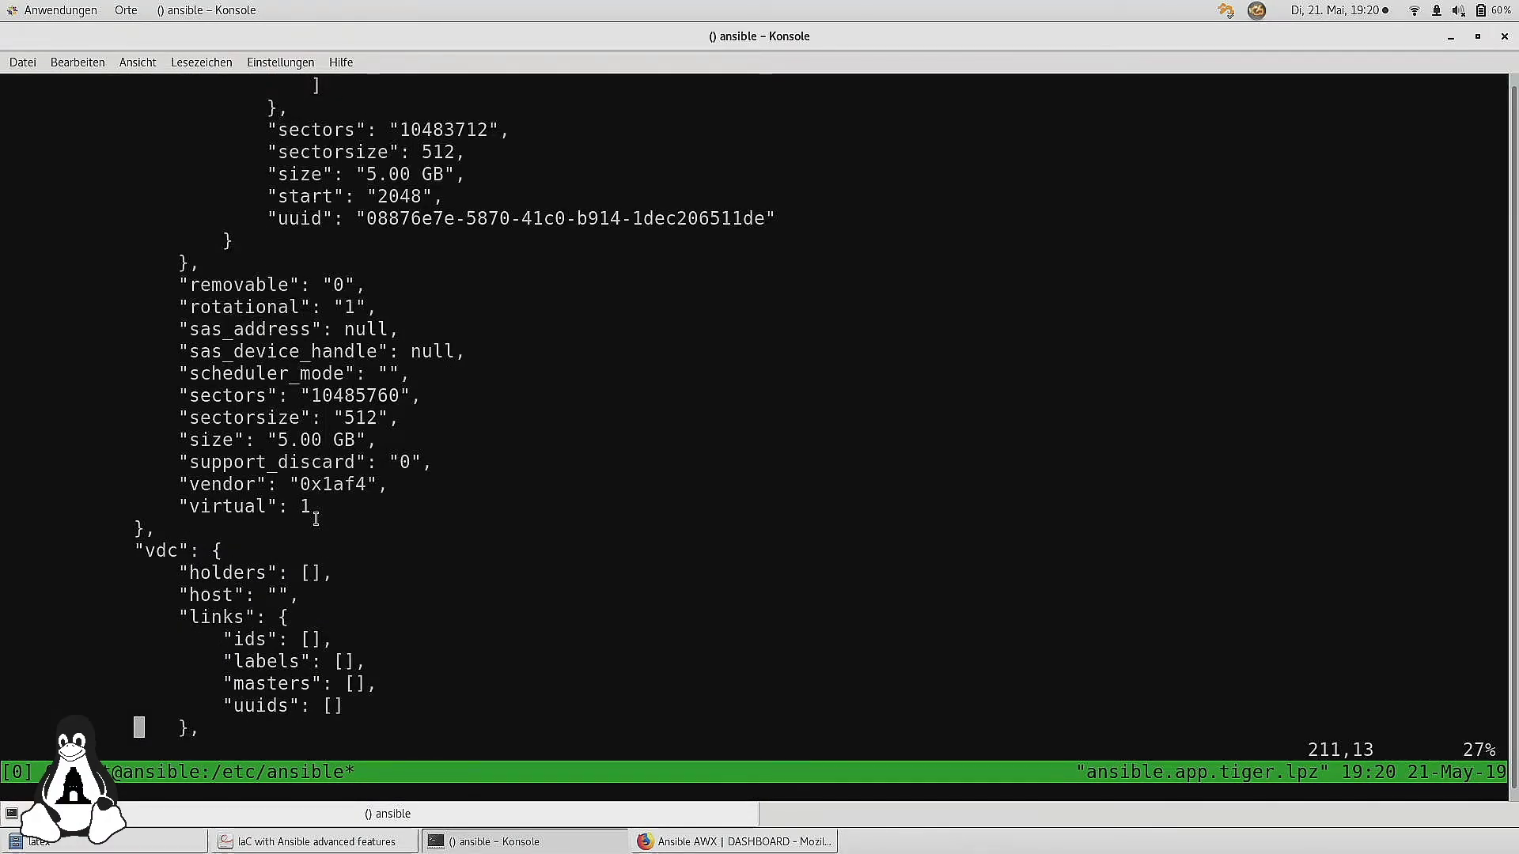
{"action": "key", "text": "Down"}
{"action": "key", "text": "Down"}
{"action": "key", "text": "Down"}
{"action": "key", "text": "Down"}
{"action": "key", "text": "Down"}
{"action": "key", "text": "Down"}
{"action": "key", "text": "Down"}
{"action": "key", "text": "Down"}
{"action": "key", "text": "Down"}
{"action": "key", "text": "Down"}
{"action": "key", "text": "Down"}
{"action": "key", "text": "Down"}
{"action": "key", "text": "Down"}
{"action": "key", "text": "Down"}
{"action": "key", "text": "Down"}
{"action": "key", "text": "Down"}
{"action": "key", "text": "Down"}
{"action": "key", "text": "Down"}
{"action": "key", "text": "Down"}
{"action": "key", "text": "Down"}
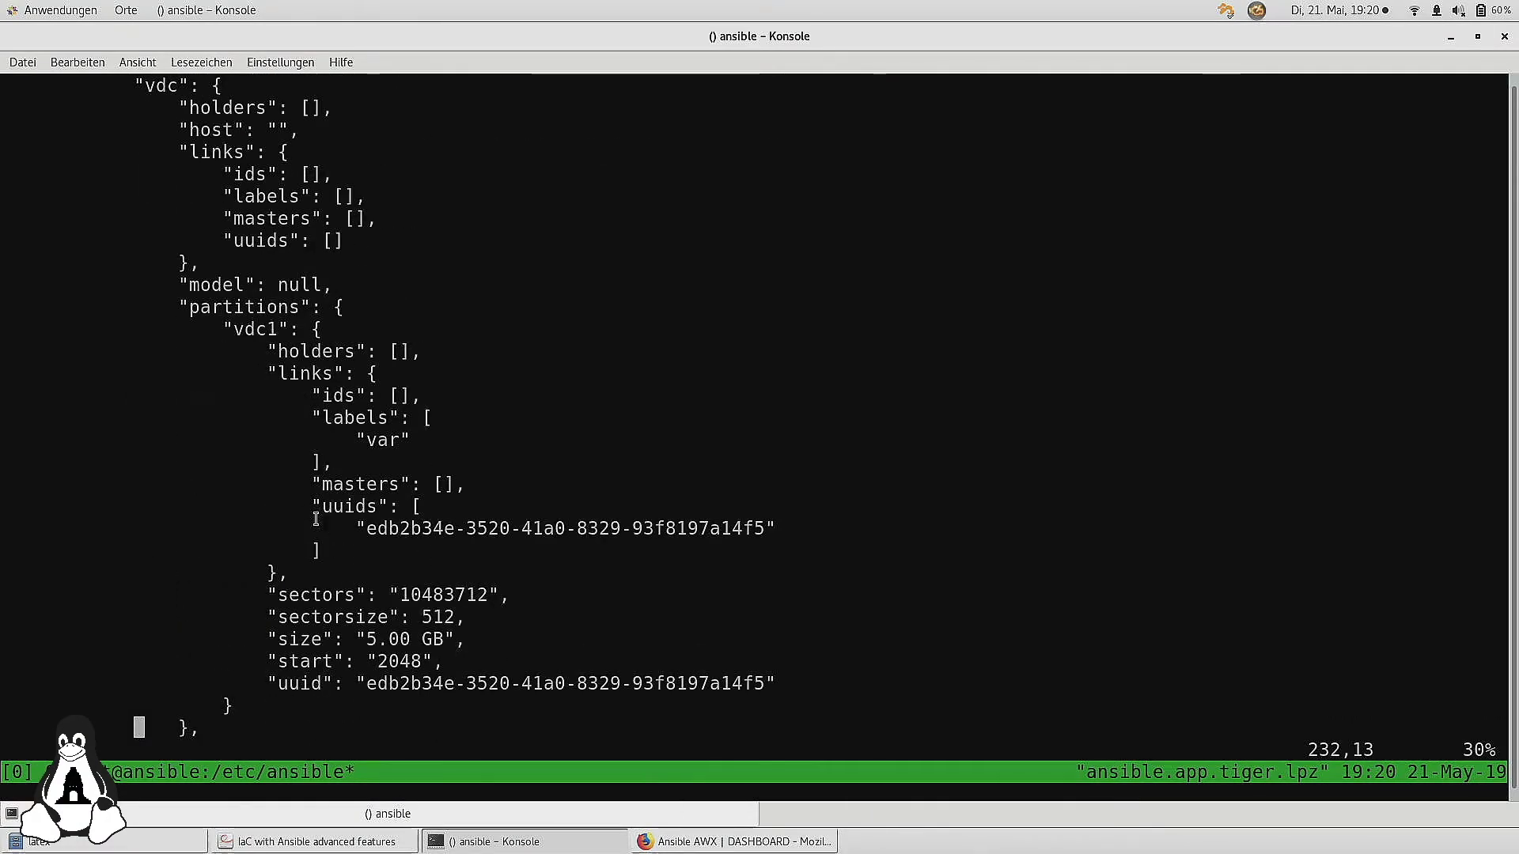
{"action": "key", "text": "Down"}
{"action": "key", "text": "Down"}
{"action": "key", "text": "Down"}
{"action": "key", "text": "Down"}
{"action": "key", "text": "Down"}
{"action": "key", "text": "Down"}
{"action": "key", "text": "Down"}
{"action": "key", "text": "Down"}
{"action": "key", "text": "Down"}
{"action": "key", "text": "Down"}
{"action": "key", "text": "Down"}
{"action": "key", "text": "Down"}
{"action": "key", "text": "Down"}
{"action": "key", "text": "Down"}
{"action": "key", "text": "Down"}
{"action": "key", "text": "Down"}
{"action": "key", "text": "Down"}
{"action": "key", "text": "Down"}
{"action": "key", "text": "Down"}
{"action": "key", "text": "Down"}
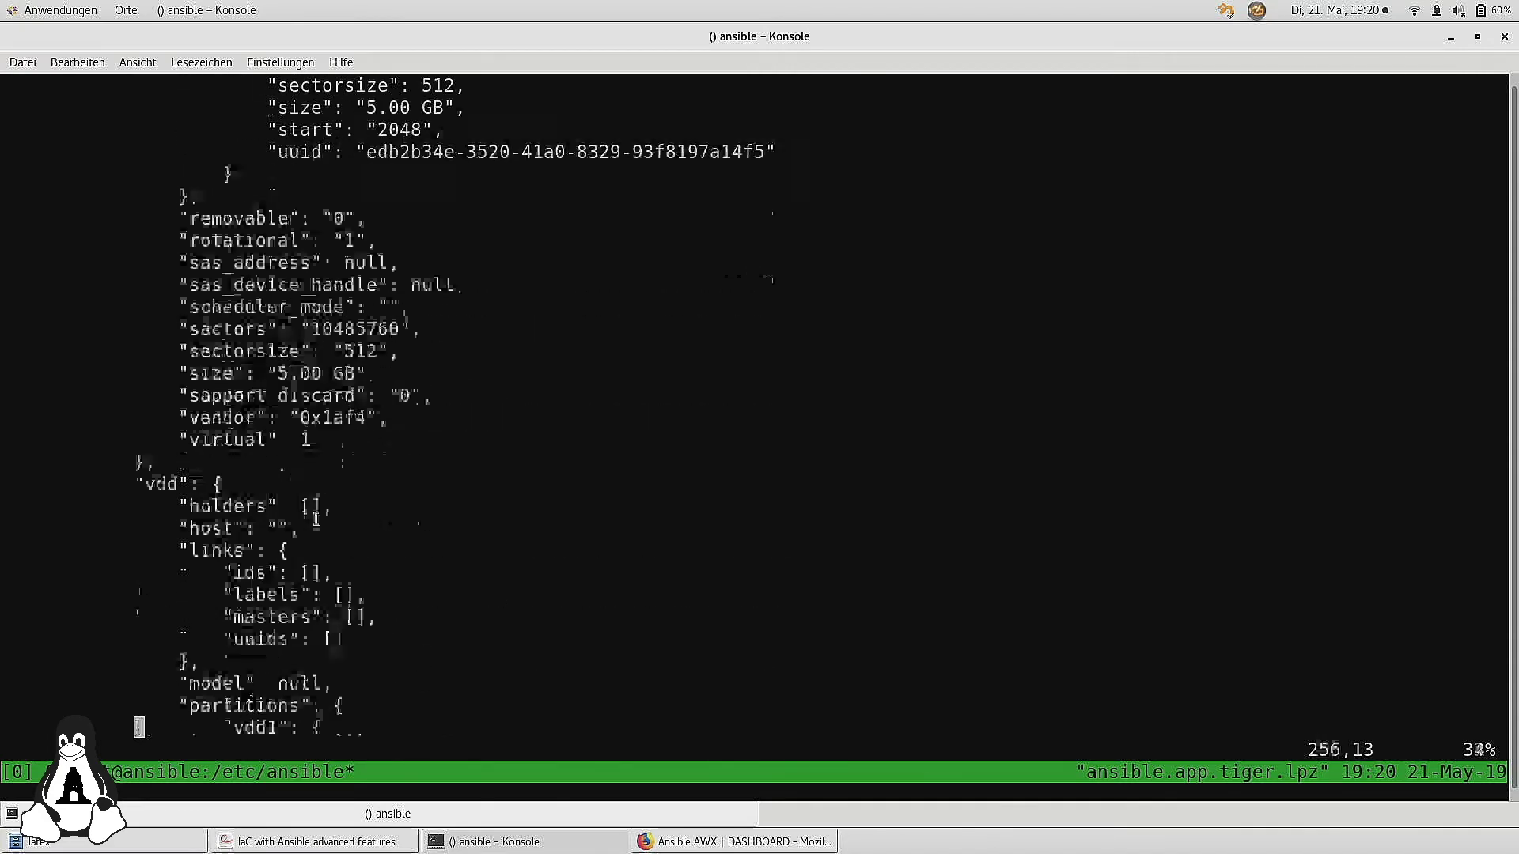
{"action": "key", "text": "Down"}
{"action": "key", "text": "Down"}
{"action": "key", "text": "Down"}
{"action": "key", "text": "Down"}
{"action": "key", "text": "Down"}
{"action": "key", "text": "Down"}
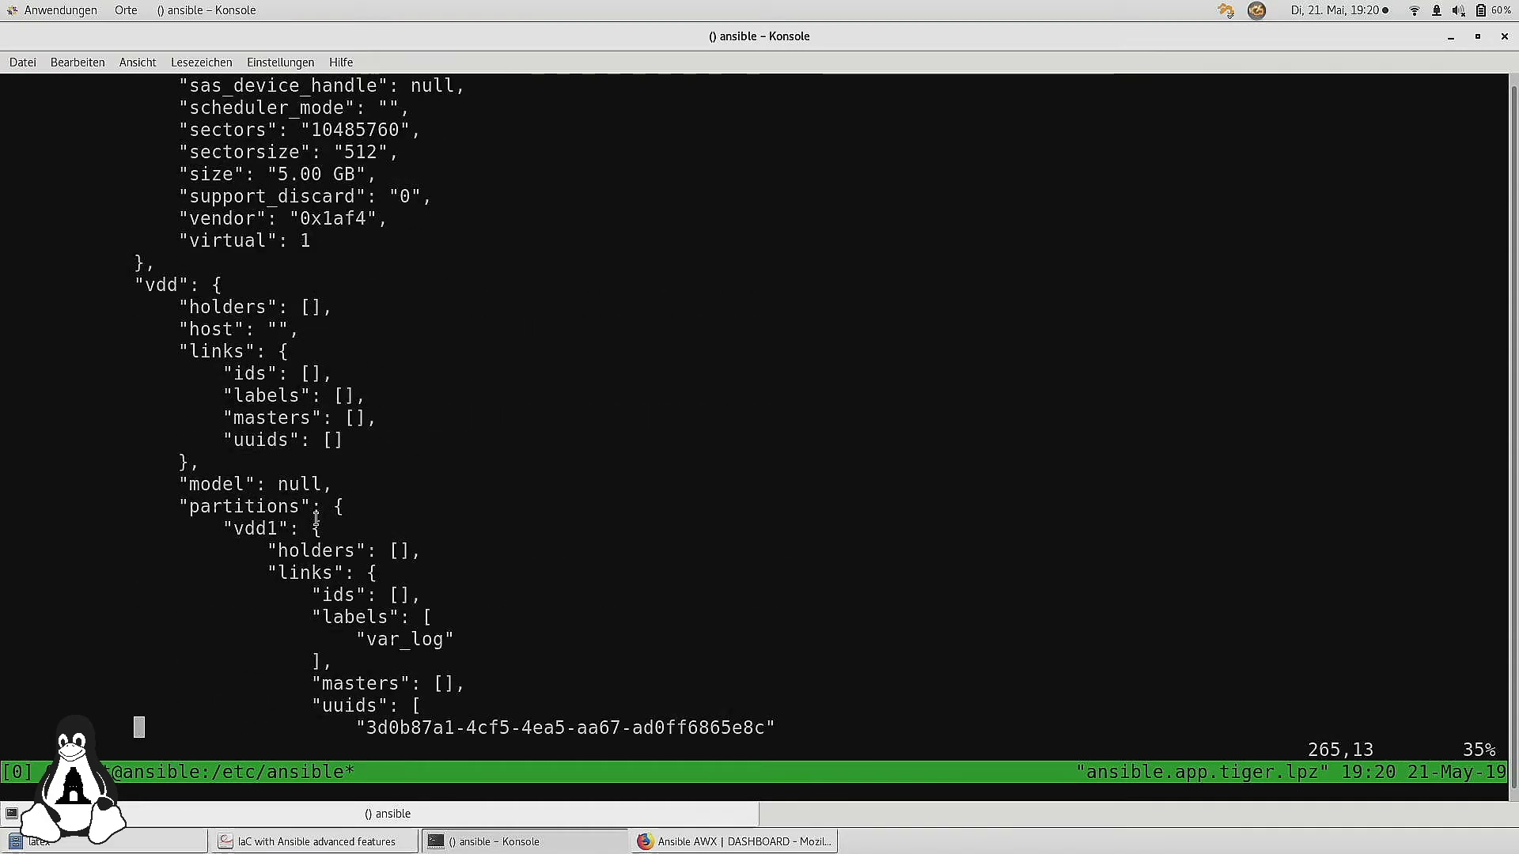
{"action": "key", "text": "Down"}
{"action": "key", "text": "Down"}
{"action": "key", "text": "Down"}
{"action": "key", "text": "Down"}
{"action": "key", "text": "Down"}
{"action": "key", "text": "Down"}
{"action": "key", "text": "Down"}
{"action": "key", "text": "Down"}
{"action": "key", "text": "Down"}
{"action": "key", "text": "Down"}
{"action": "key", "text": "Down"}
{"action": "key", "text": "Down"}
{"action": "key", "text": "Down"}
{"action": "key", "text": "Down"}
{"action": "key", "text": "Down"}
{"action": "key", "text": "Down"}
{"action": "key", "text": "Down"}
{"action": "key", "text": "Down"}
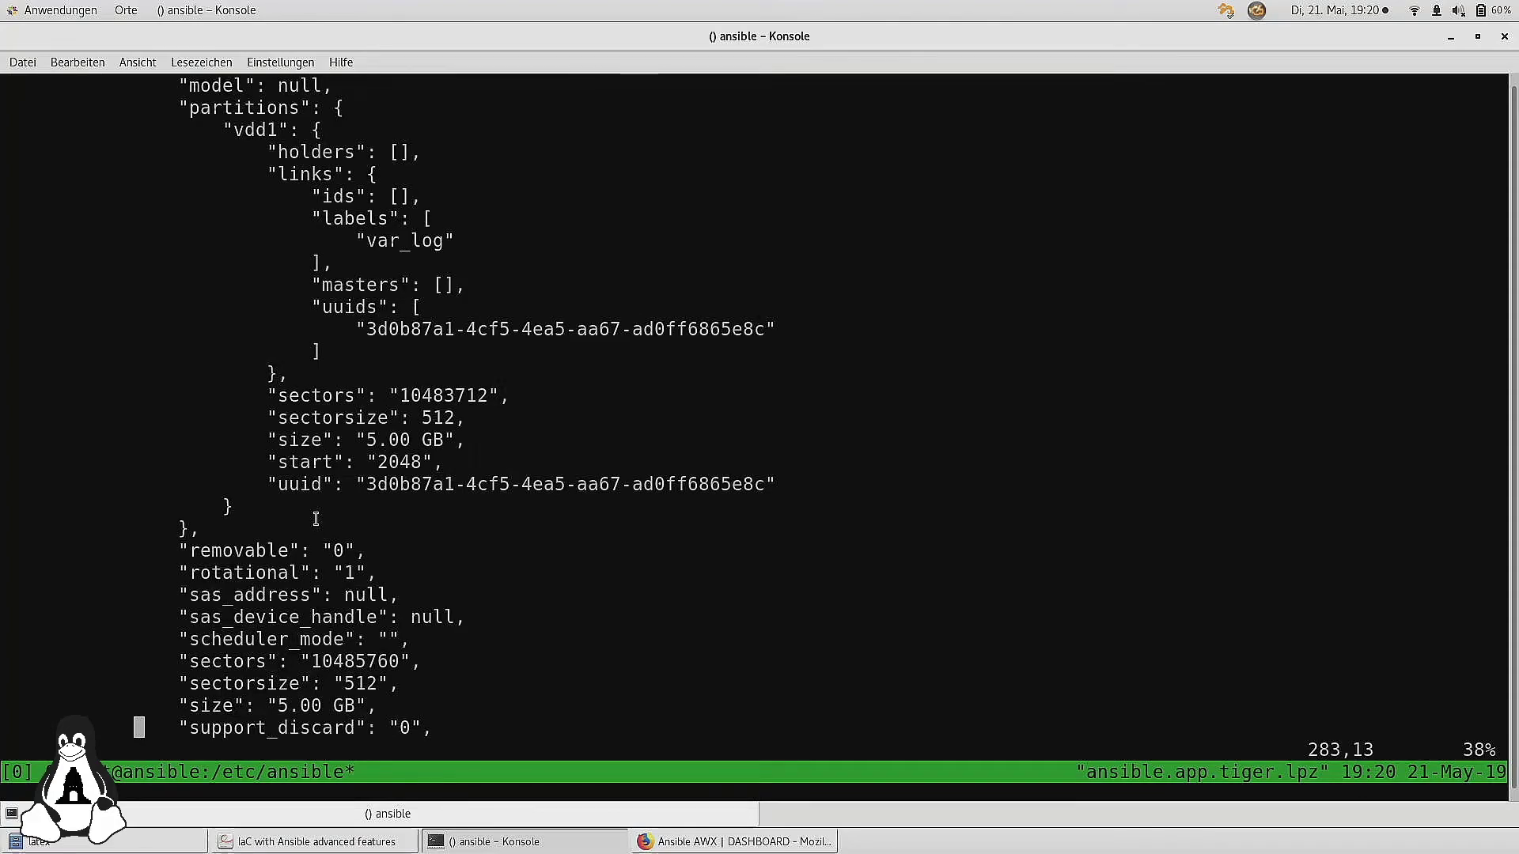
{"action": "key", "text": "Down"}
{"action": "key", "text": "Down"}
{"action": "key", "text": "Down"}
{"action": "key", "text": "Down"}
{"action": "key", "text": "Down"}
{"action": "key", "text": "Down"}
{"action": "key", "text": "Down"}
{"action": "key", "text": "Down"}
{"action": "key", "text": "Down"}
{"action": "key", "text": "Down"}
{"action": "key", "text": "Down"}
{"action": "key", "text": "Down"}
{"action": "key", "text": "Down"}
{"action": "key", "text": "Down"}
{"action": "key", "text": "Down"}
{"action": "key", "text": "Down"}
{"action": "key", "text": "Down"}
{"action": "key", "text": "Down"}
{"action": "key", "text": "Down"}
{"action": "key", "text": "Down"}
{"action": "key", "text": "Down"}
{"action": "key", "text": "Down"}
{"action": "key", "text": "Down"}
{"action": "key", "text": "Down"}
{"action": "key", "text": "Down"}
{"action": "key", "text": "Down"}
{"action": "key", "text": "Down"}
{"action": "key", "text": "Down"}
{"action": "key", "text": "Down"}
{"action": "key", "text": "Down"}
{"action": "key", "text": "Down"}
{"action": "key", "text": "Down"}
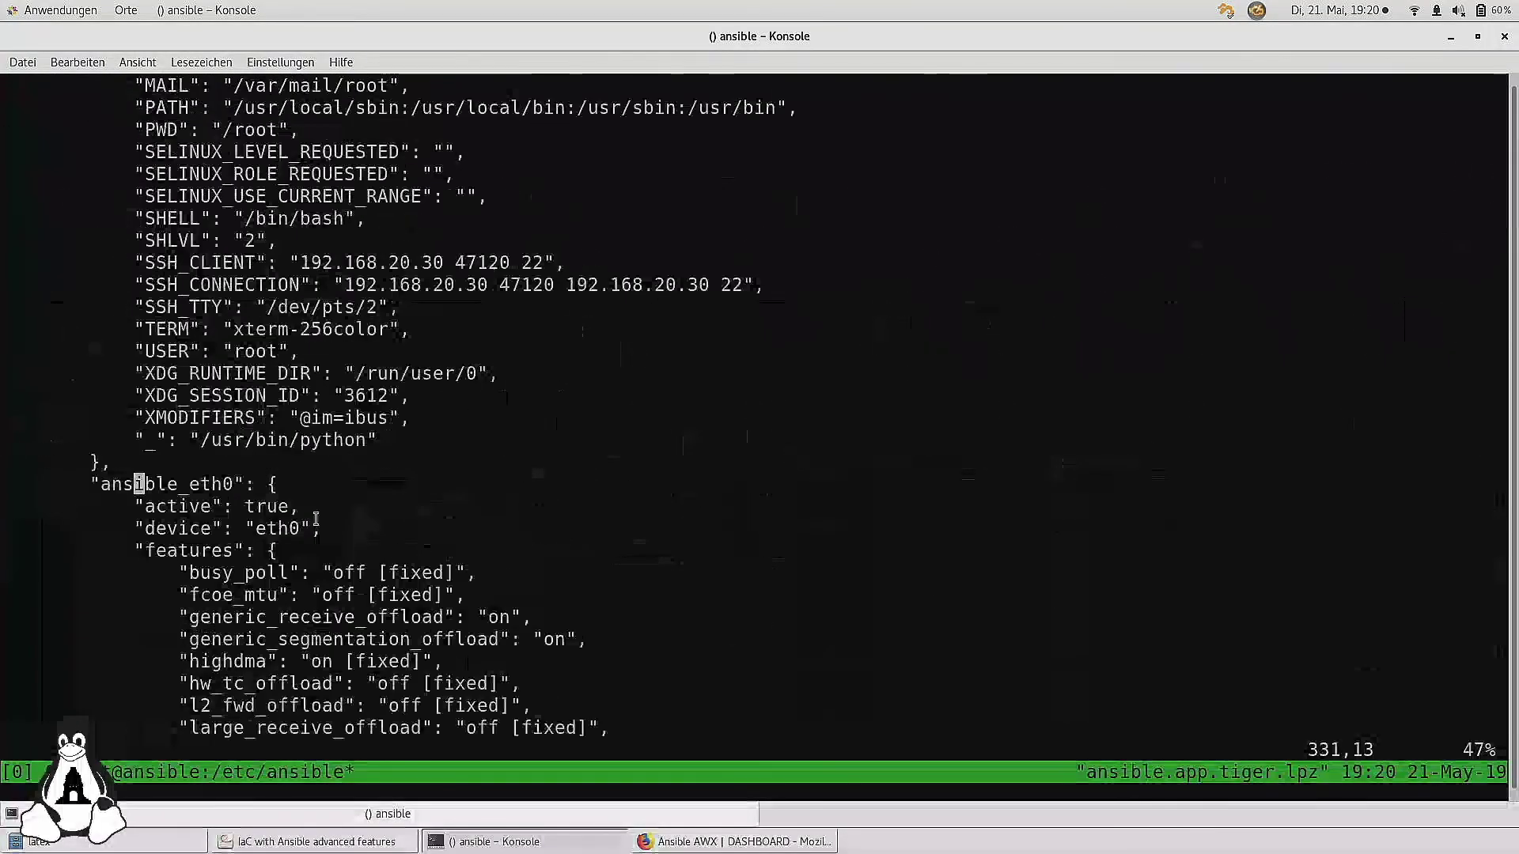
{"action": "key", "text": "Down"}
{"action": "key", "text": "Down"}
{"action": "key", "text": "Down"}
{"action": "key", "text": "Down"}
{"action": "key", "text": "Down"}
{"action": "key", "text": "Down"}
{"action": "key", "text": "Down"}
{"action": "key", "text": "Down"}
{"action": "key", "text": "Down"}
{"action": "key", "text": "Down"}
{"action": "key", "text": "Down"}
{"action": "key", "text": "Down"}
{"action": "key", "text": "Down"}
{"action": "key", "text": "Down"}
{"action": "key", "text": "Down"}
{"action": "key", "text": "Down"}
{"action": "key", "text": "Down"}
{"action": "key", "text": "Down"}
{"action": "key", "text": "Down"}
{"action": "key", "text": "Down"}
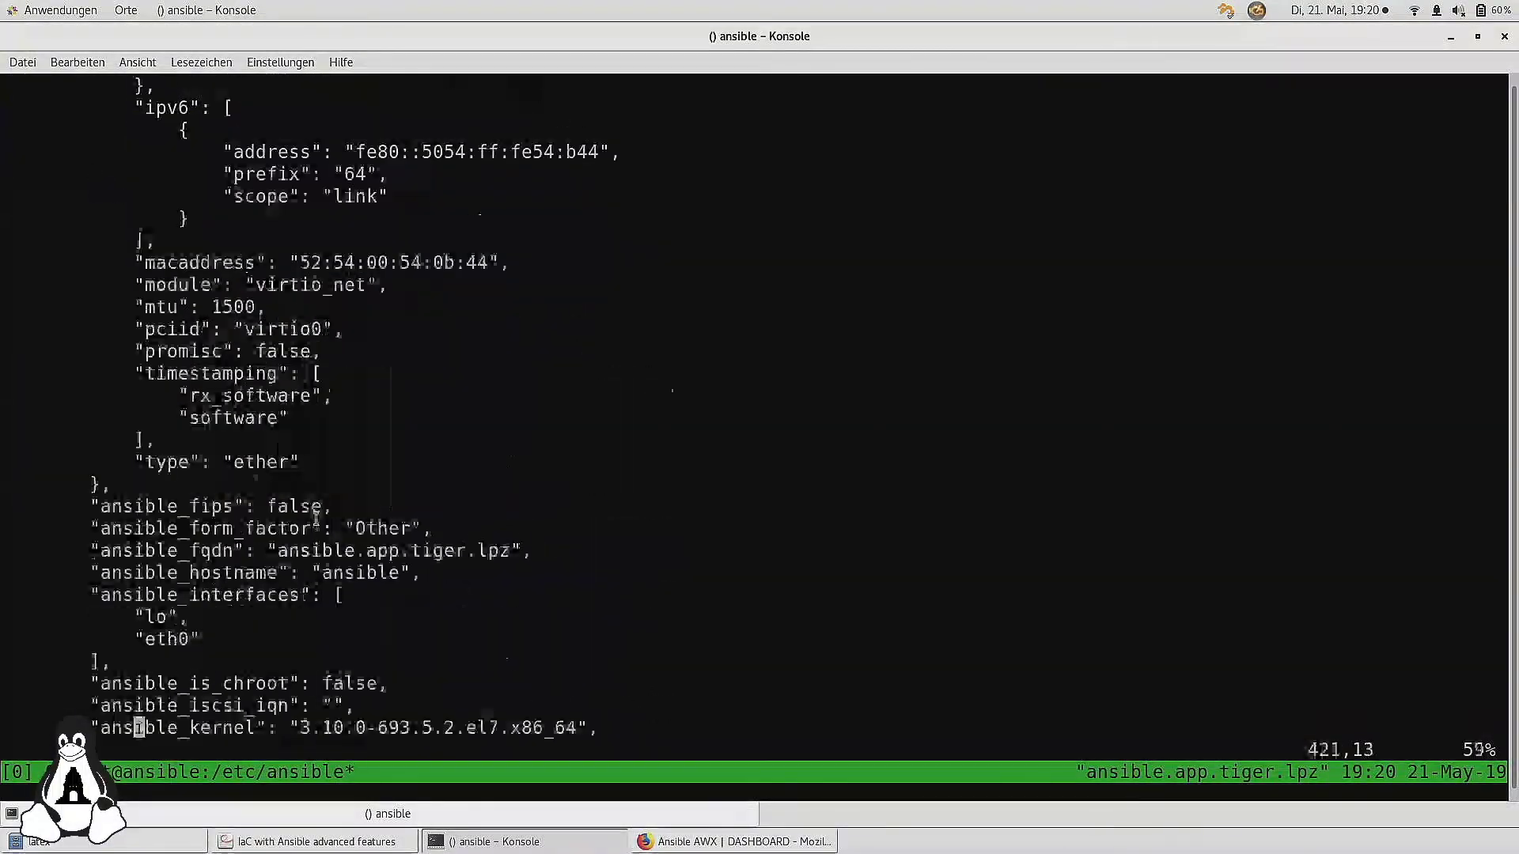
{"action": "key", "text": "Down"}
{"action": "key", "text": "Down"}
{"action": "key", "text": "Down"}
{"action": "key", "text": "Down"}
{"action": "key", "text": "Down"}
{"action": "key", "text": "Down"}
{"action": "key", "text": "Down"}
{"action": "key", "text": "Down"}
{"action": "key", "text": "Down"}
{"action": "key", "text": "Down"}
{"action": "key", "text": "Down"}
{"action": "key", "text": "Down"}
{"action": "key", "text": "Down"}
{"action": "key", "text": "Down"}
{"action": "key", "text": "Down"}
{"action": "key", "text": "Down"}
{"action": "key", "text": "Down"}
{"action": "key", "text": "Down"}
{"action": "key", "text": "Down"}
{"action": "key", "text": "Down"}
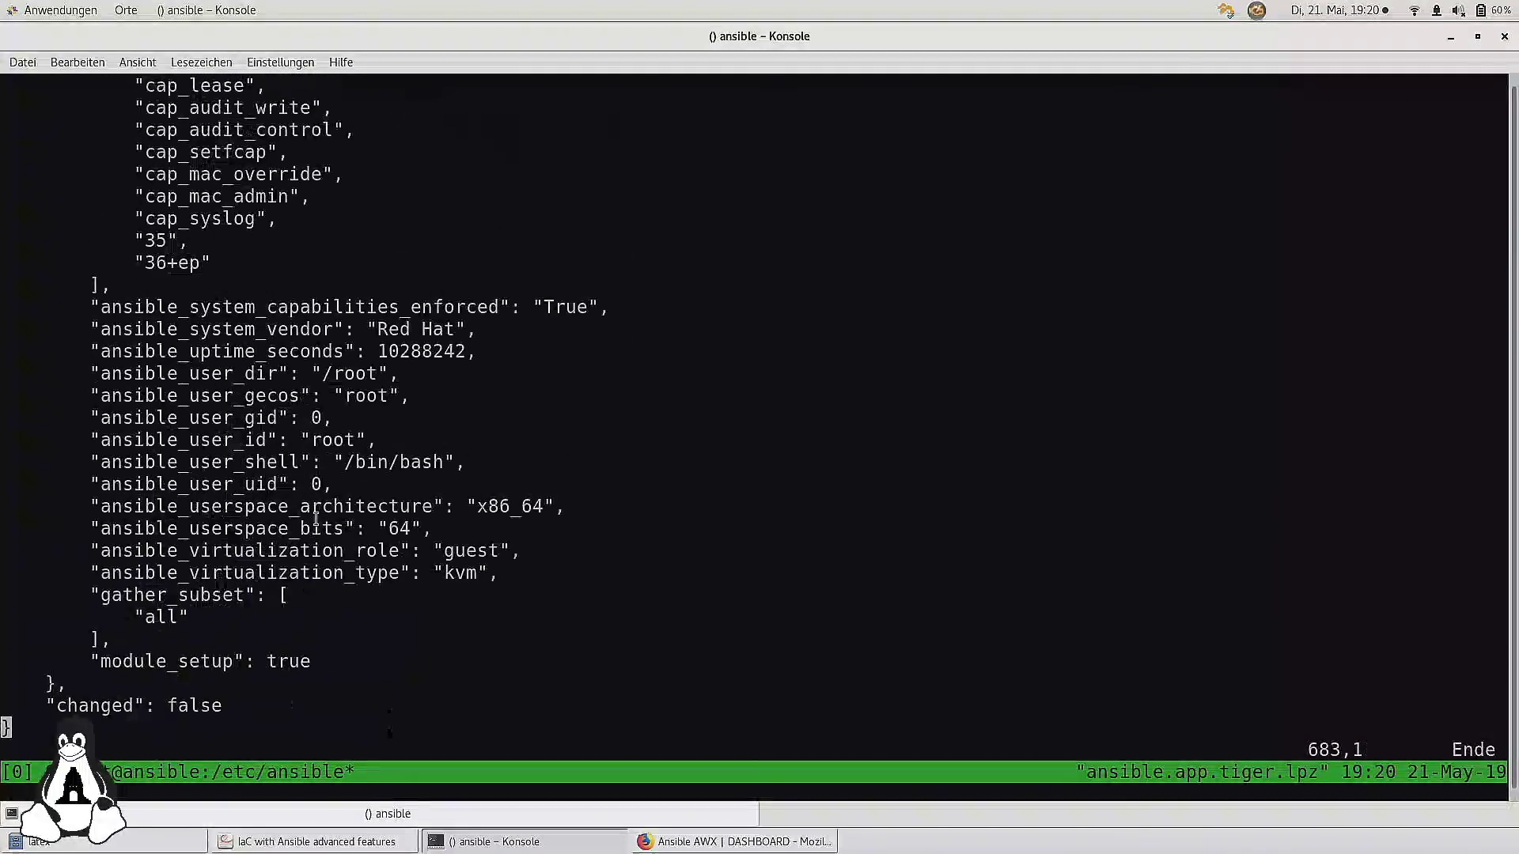